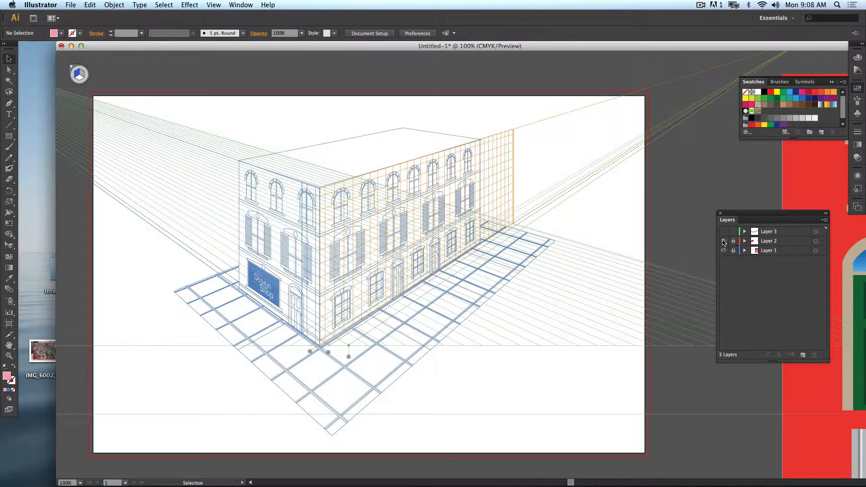
# Step: Show Layer 2 and Layer 3, and examine the coloured building and the window, door, shop front and paving parts beside it
pyautogui.click(724, 241)
pyautogui.click(724, 232)
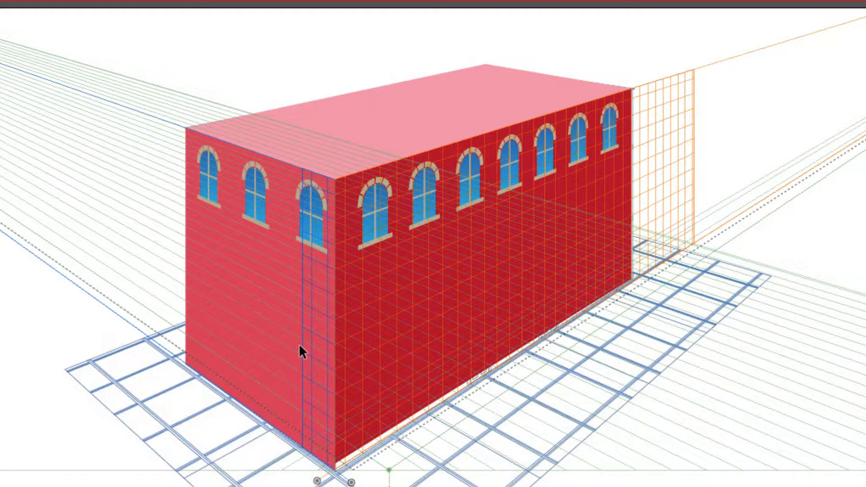
pyautogui.hscroll(20, 402, 210)
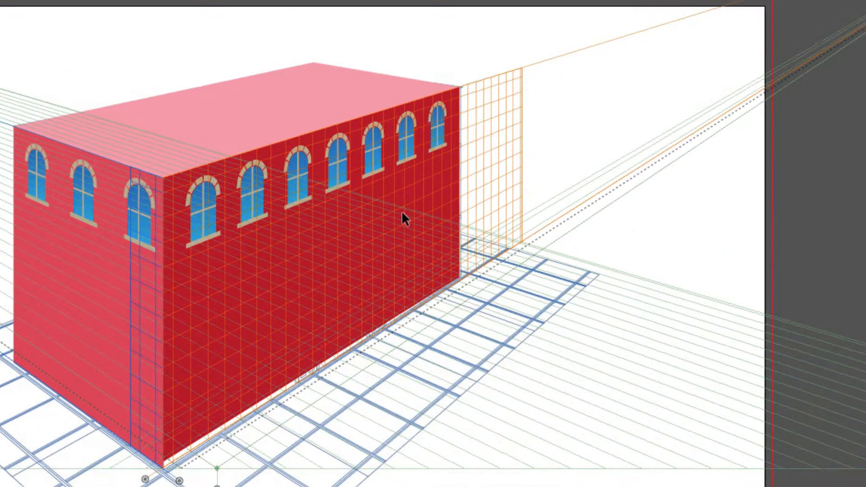
pyautogui.hscroll(6, 401, 217)
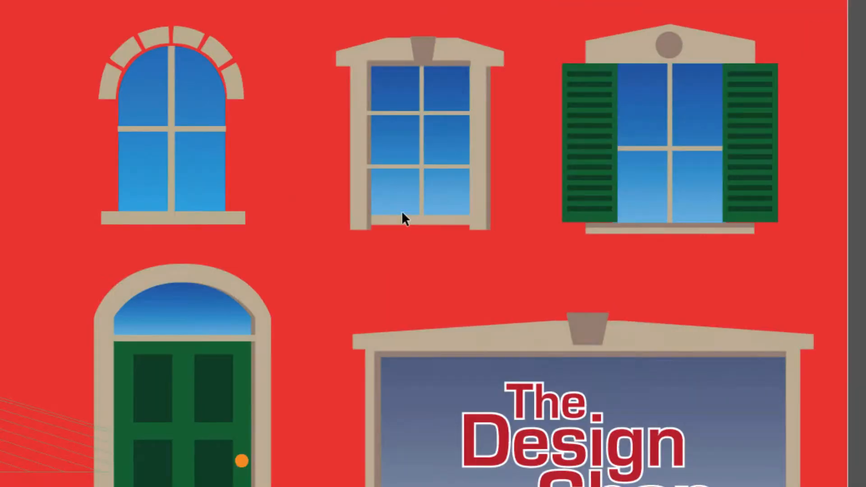
pyautogui.scroll(-8, 348, 284)
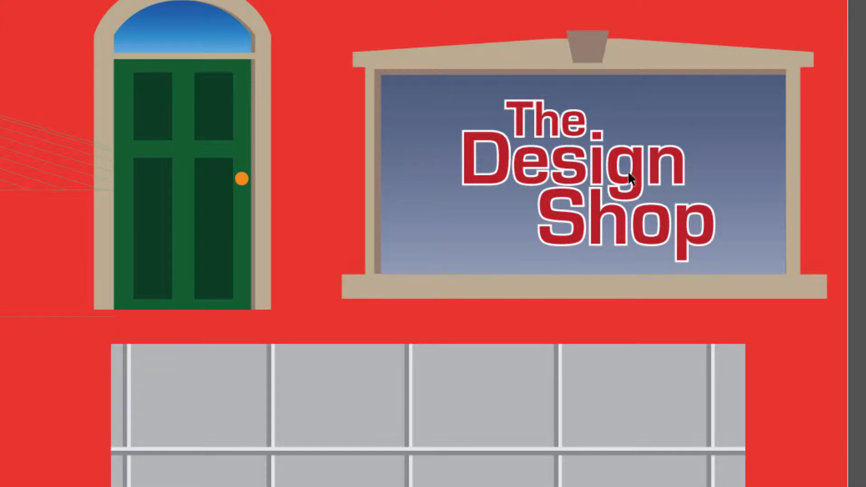
pyautogui.scroll(-8, 341, 274)
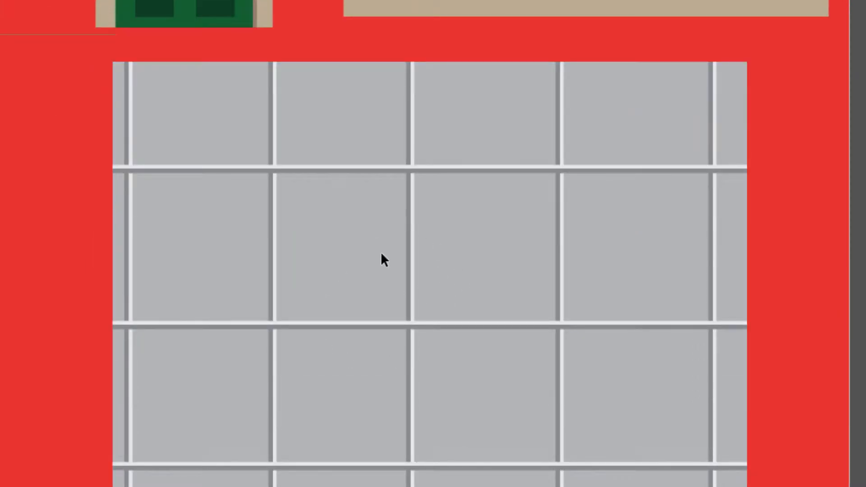
pyautogui.scroll(6, 410, 228)
pyautogui.hscroll(-1, 409, 228)
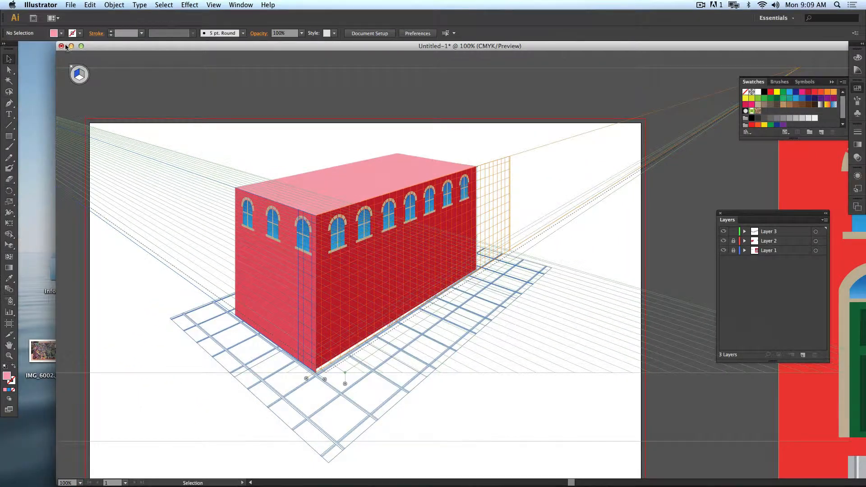
# Step: Minimize the document and preview the Blueprints.jpg and BuildingParts.jpg source images on the desktop
pyautogui.click(71, 47)
pyautogui.click(568, 178)
pyautogui.moveTo(624, 132); pyautogui.dragTo(569, 228)
pyautogui.press('space')
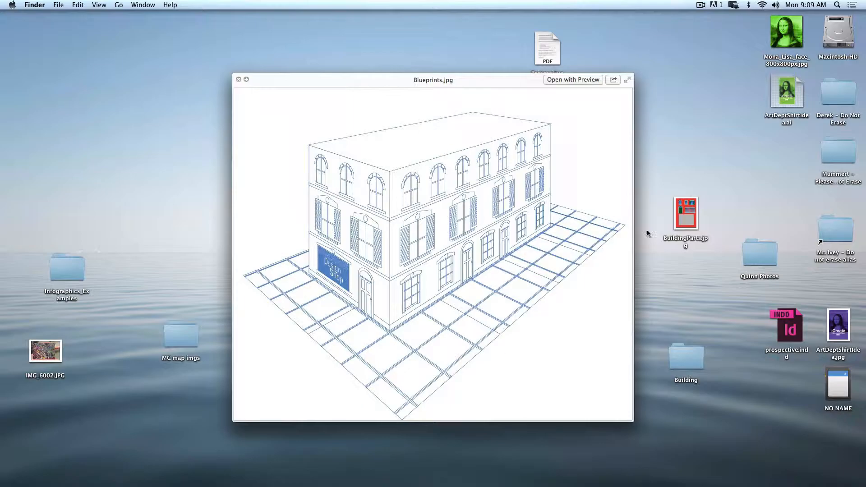
pyautogui.click(691, 220)
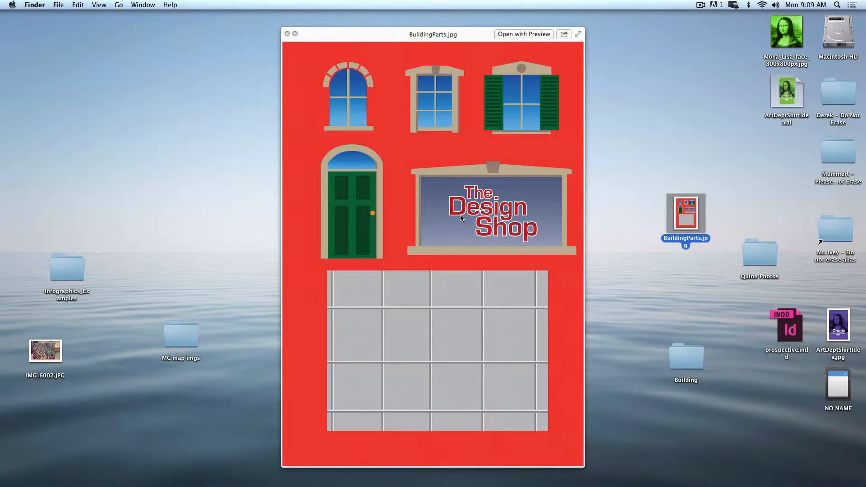
pyautogui.press('space')
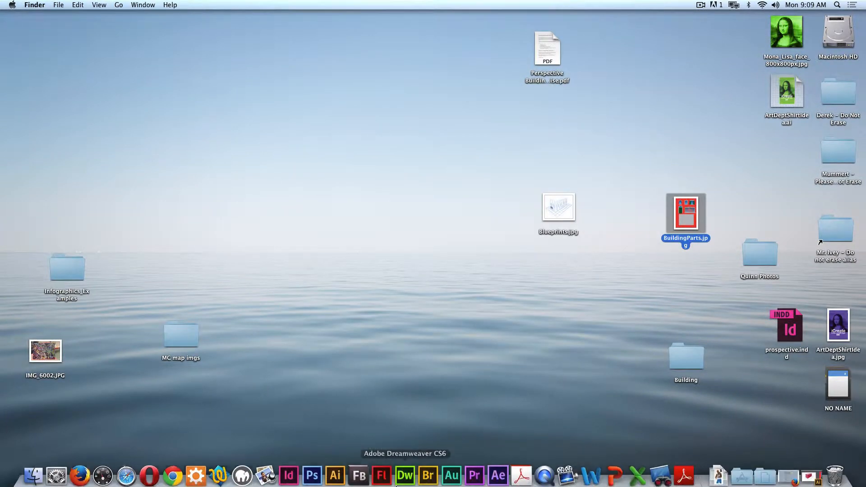
# Step: Create a new landscape Tabloid document in Illustrator, 17 x 11 in, with 0.125 in bleed, CMYK colour and 300 ppi raster effects
pyautogui.click(335, 471)
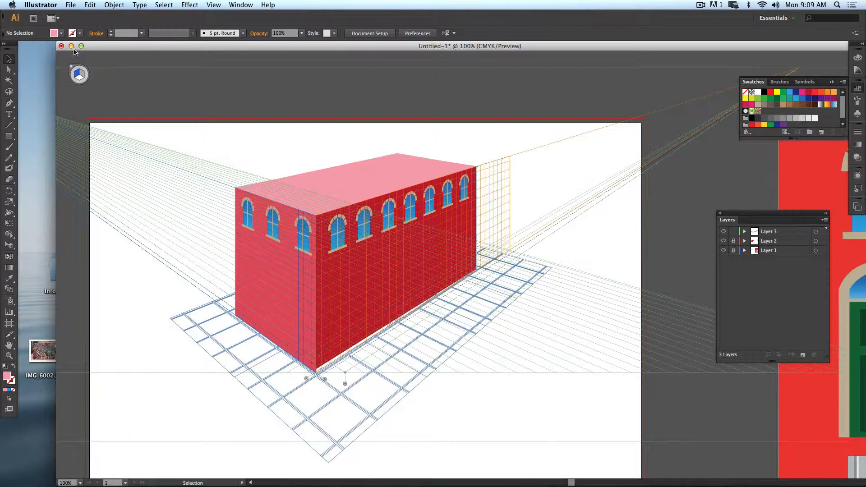
pyautogui.click(71, 46)
pyautogui.click(70, 6)
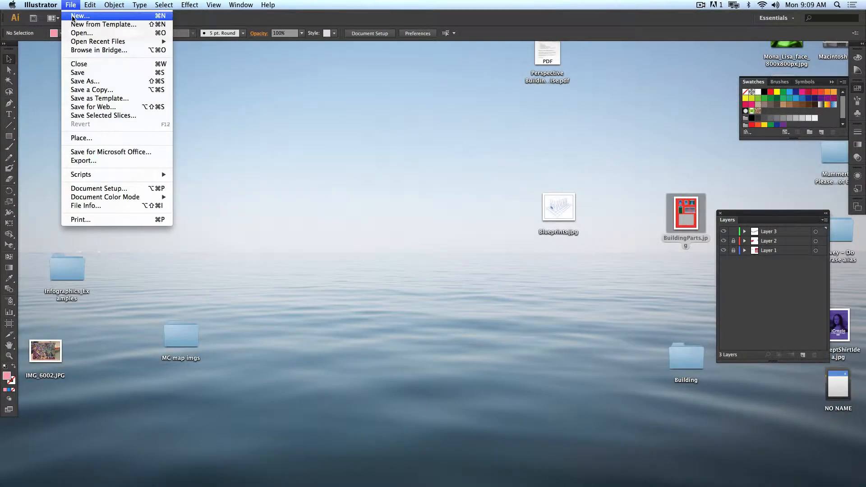
pyautogui.click(79, 15)
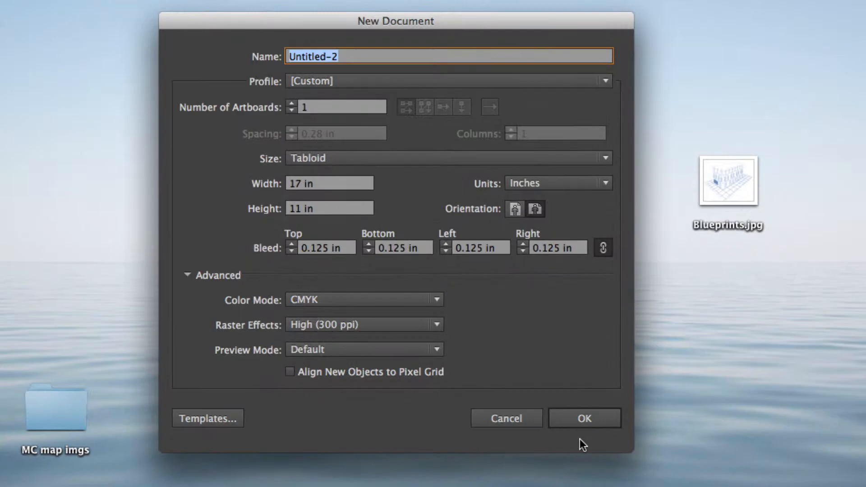
pyautogui.click(584, 484)
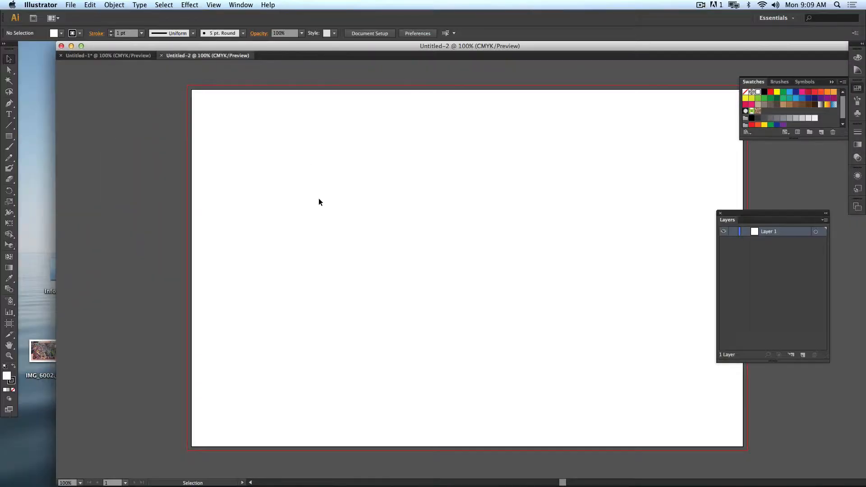
# Step: Place Blueprints.jpg from the desktop into the new document and center the drawing on the artboard
pyautogui.moveTo(487, 51); pyautogui.dragTo(436, 254)
pyautogui.click(550, 198)
pyautogui.press('space')
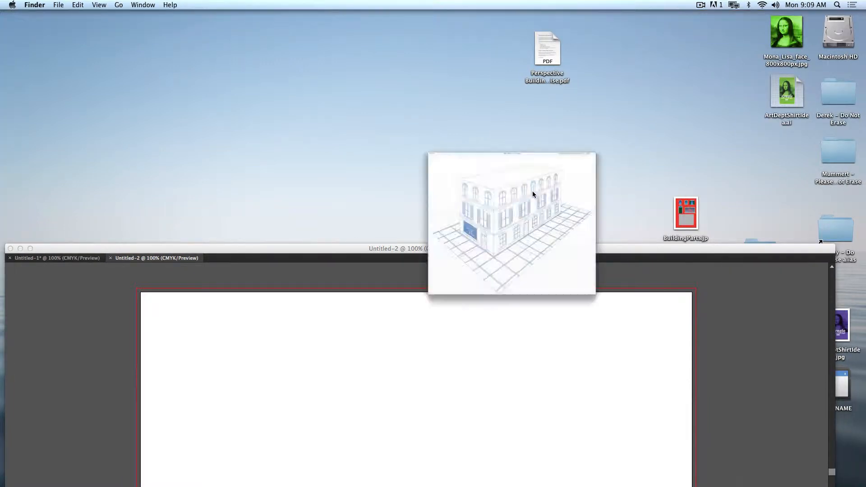
pyautogui.press('space')
pyautogui.moveTo(560, 213); pyautogui.dragTo(431, 374)
pyautogui.moveTo(433, 249); pyautogui.dragTo(444, 47)
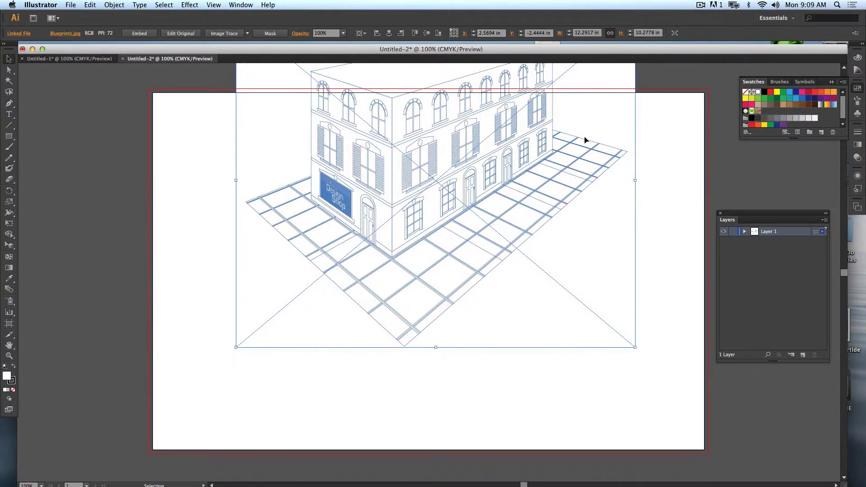
pyautogui.moveTo(504, 158); pyautogui.dragTo(494, 248)
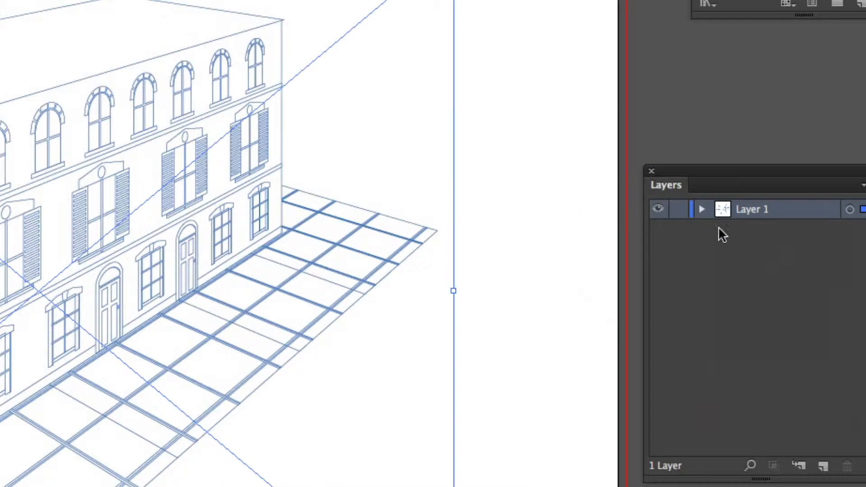
# Step: Add a new layer above the blueprint layer, and leave Layer 1 unlocked and active
pyautogui.click(734, 231)
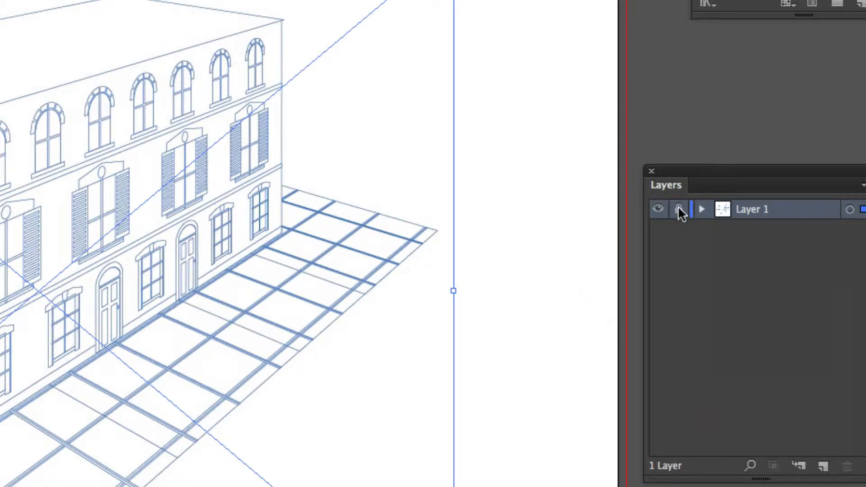
pyautogui.click(823, 466)
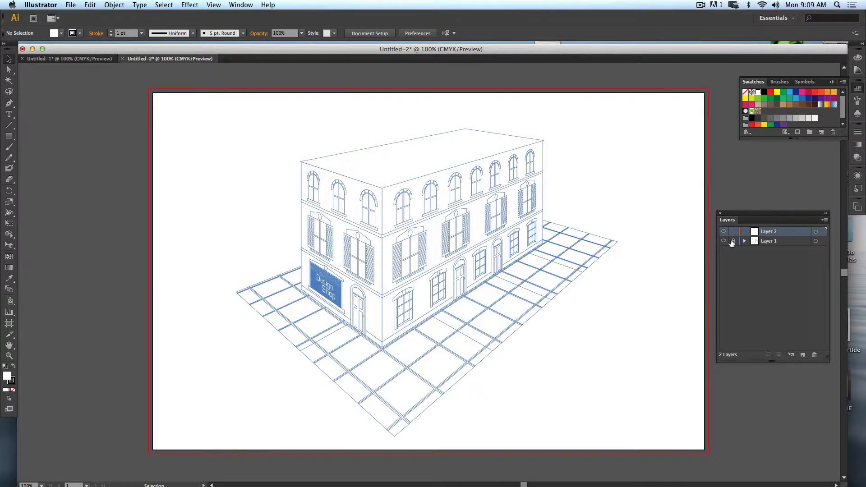
pyautogui.click(784, 242)
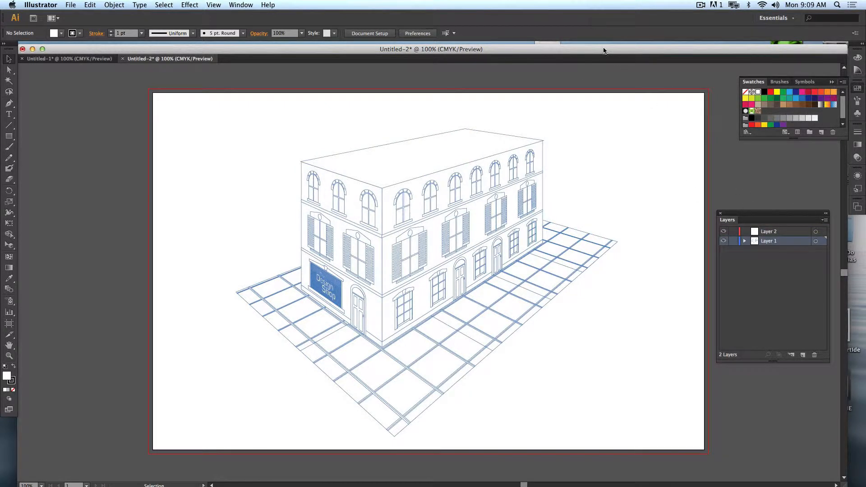
# Step: Place BuildingParts.jpg from the desktop on Layer 1 and move it to the right of the blueprint drawing
pyautogui.moveTo(605, 51); pyautogui.dragTo(545, 188)
pyautogui.click(607, 151)
pyautogui.moveTo(630, 190); pyautogui.dragTo(618, 279)
pyautogui.click(624, 257)
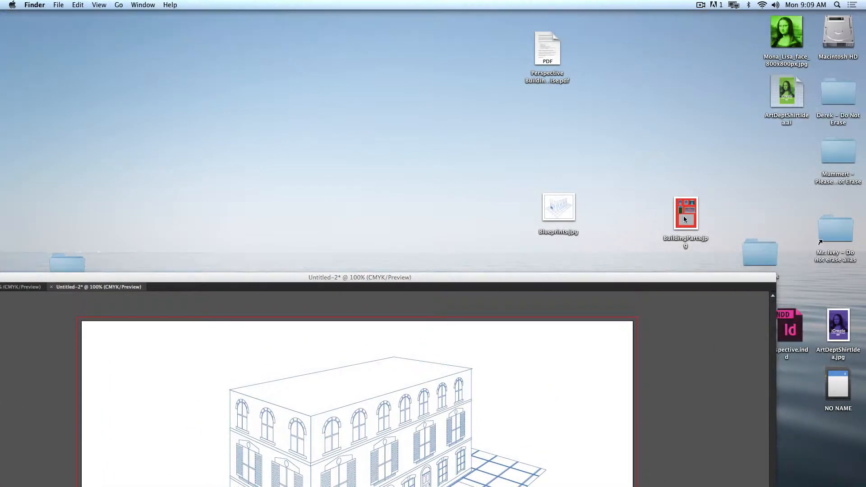
pyautogui.moveTo(684, 215); pyautogui.dragTo(587, 339)
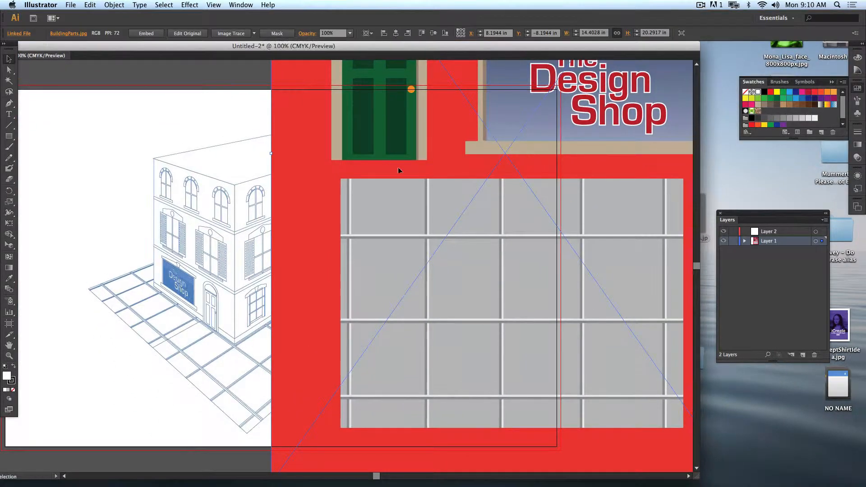
pyautogui.moveTo(398, 170); pyautogui.dragTo(410, 203)
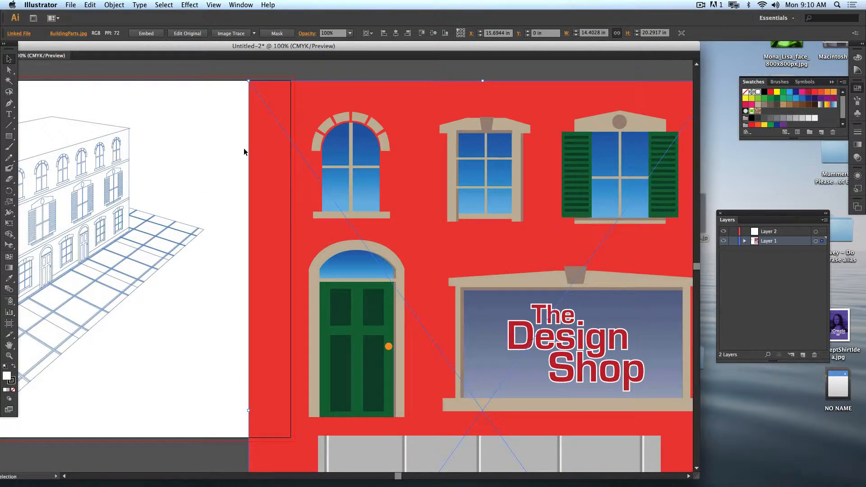
# Step: Examine the placed windows, door and Design Shop front up close at 200% zoom
pyautogui.press('super+equal')
pyautogui.press('super+equal')
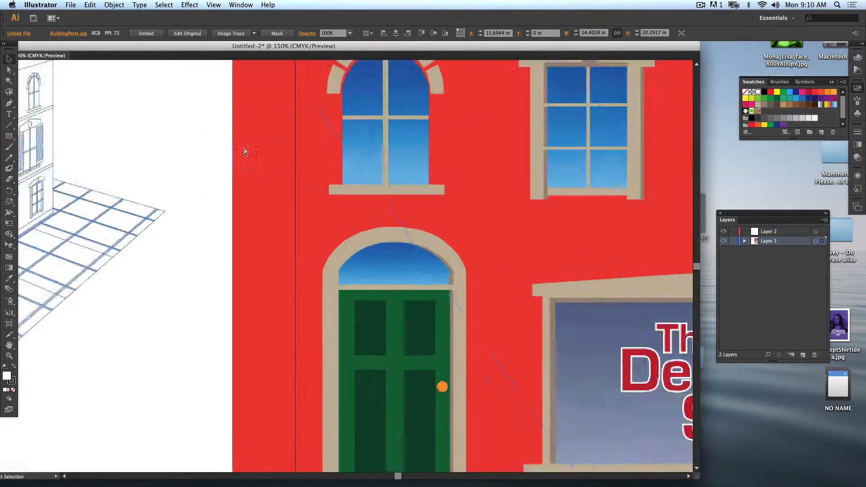
pyautogui.moveTo(378, 191); pyautogui.dragTo(324, 253)
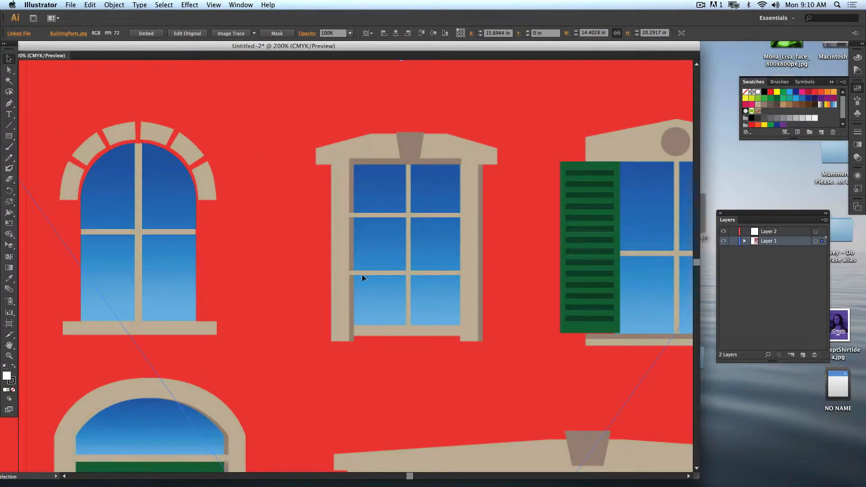
pyautogui.scroll(-10, 390, 263)
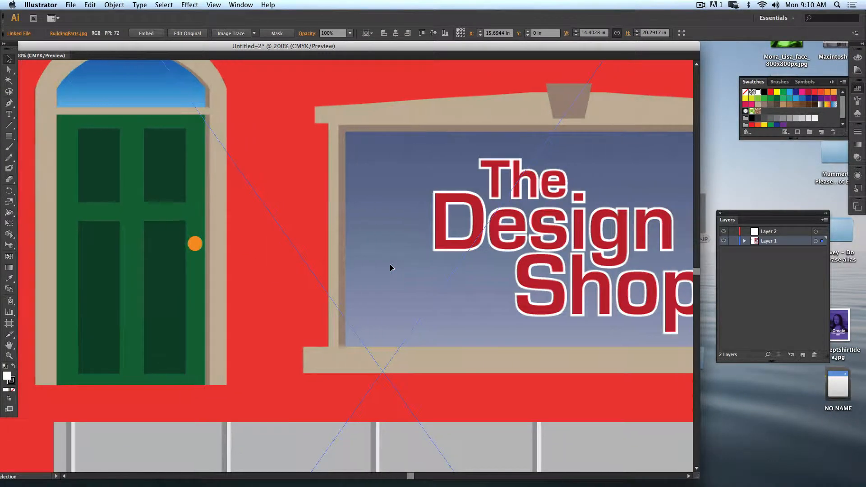
pyautogui.hscroll(5, 391, 267)
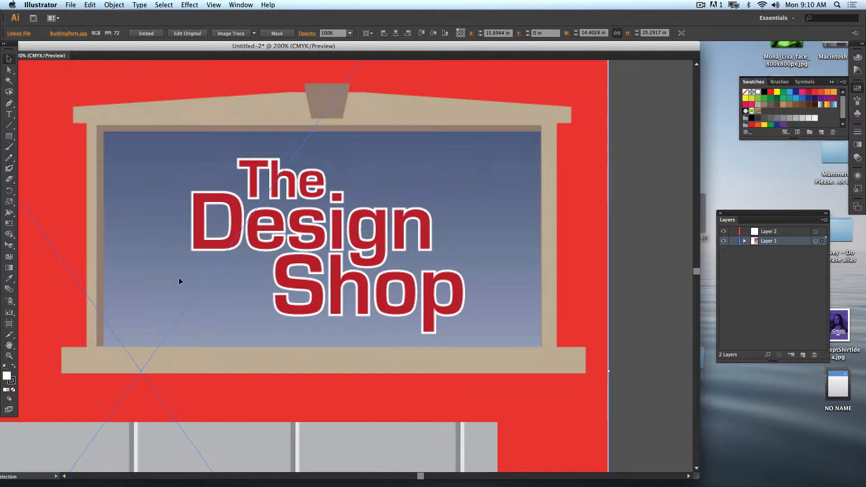
pyautogui.hscroll(-3, 179, 282)
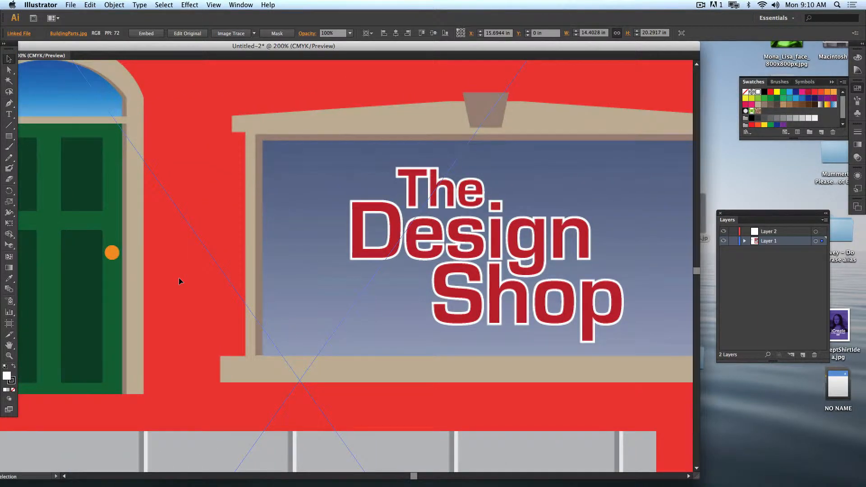
pyautogui.hscroll(-5, 179, 281)
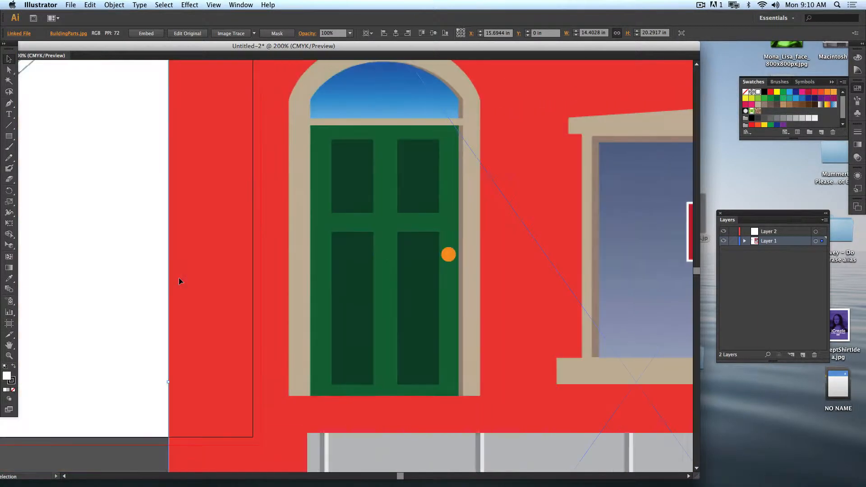
pyautogui.hscroll(1, 179, 280)
pyautogui.scroll(5, 179, 280)
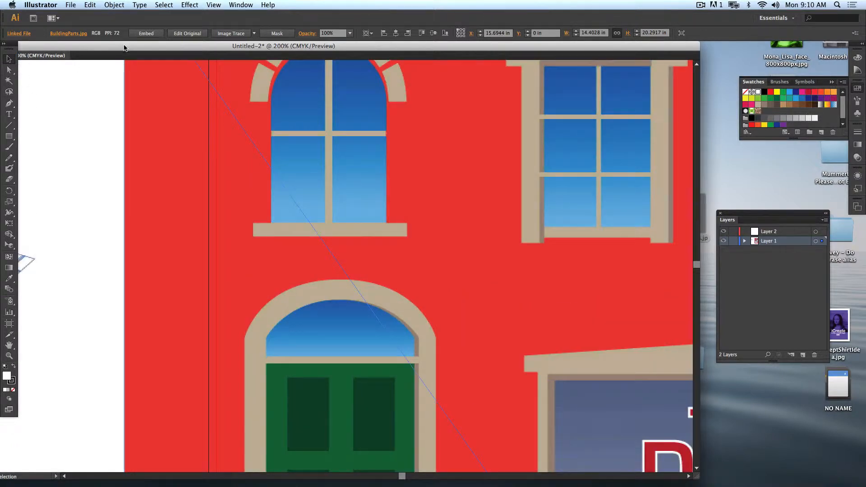
# Step: Unlock Layer 2 in the Untitled-1 document and pick up its redrawn arched window group for copying
pyautogui.moveTo(125, 48); pyautogui.dragTo(307, 62)
pyautogui.click(207, 62)
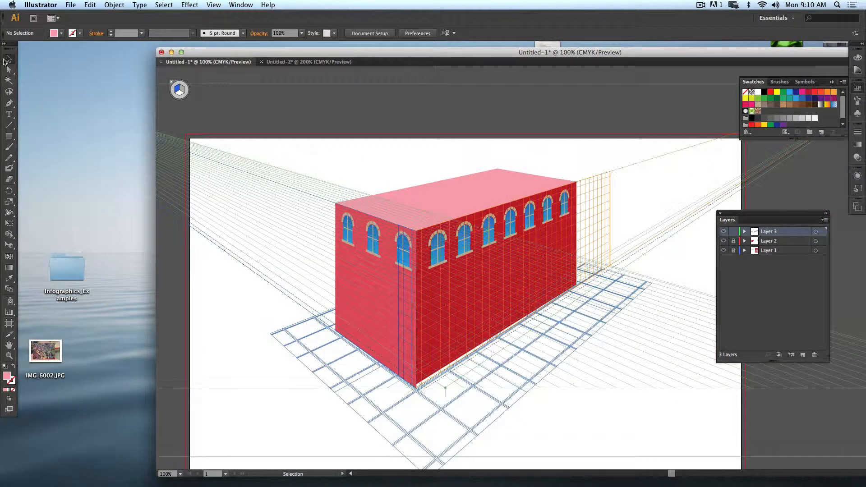
pyautogui.hscroll(15, 466, 178)
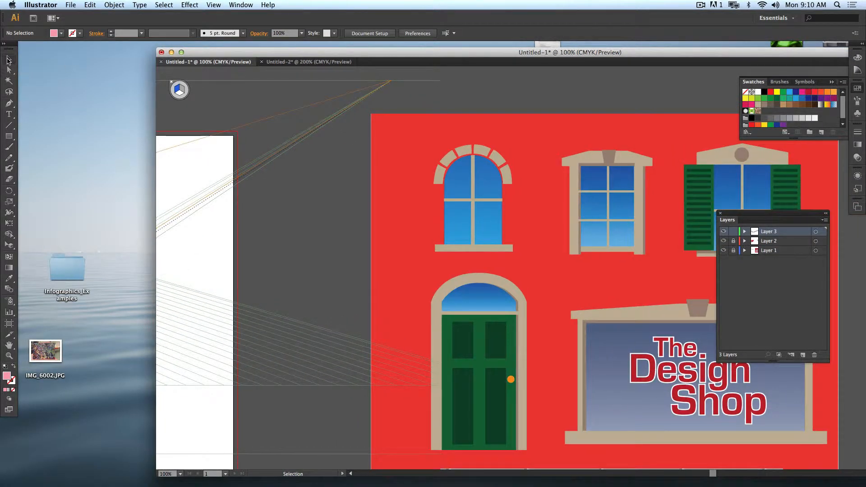
pyautogui.click(8, 60)
pyautogui.click(734, 241)
pyautogui.click(448, 173)
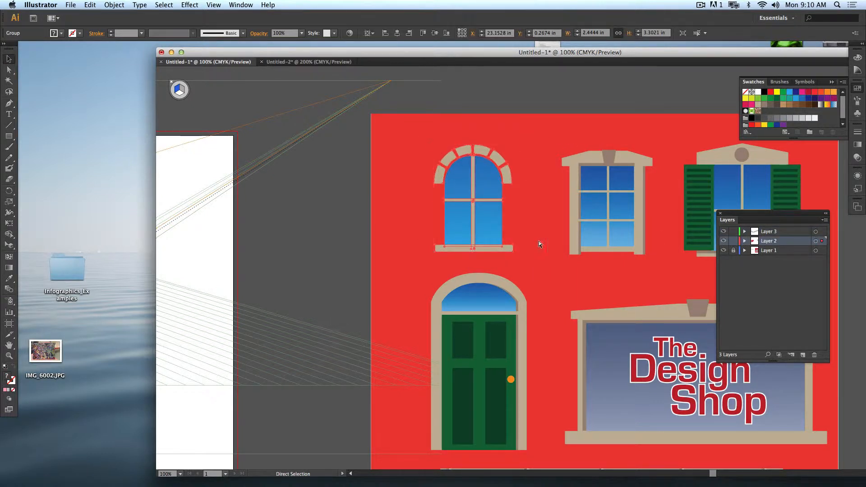
# Step: Paste the arched window group into Untitled-2 and position it just right of the original arched window in the parts image
pyautogui.click(307, 62)
pyautogui.moveTo(457, 178); pyautogui.dragTo(399, 199)
pyautogui.press('super+v')
pyautogui.moveTo(436, 229); pyautogui.dragTo(379, 259)
pyautogui.moveTo(484, 274); pyautogui.dragTo(576, 190)
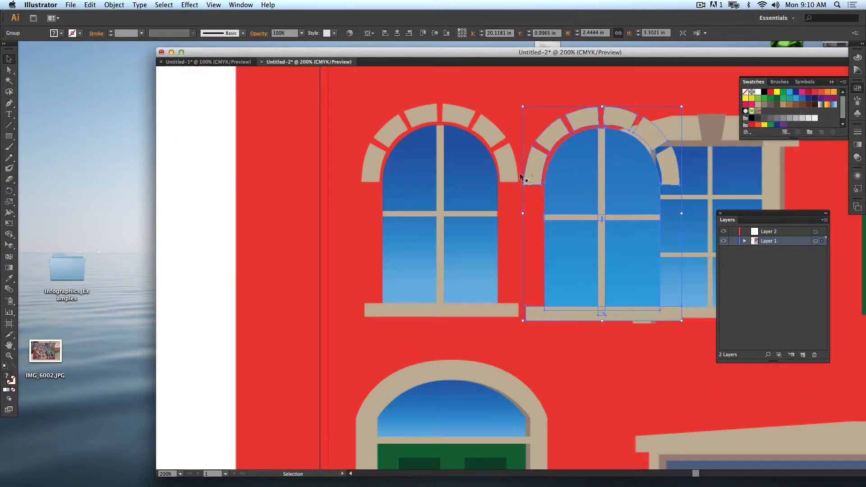
# Step: Return to the blueprint drawing and view the whole building at 150% zoom
pyautogui.moveTo(522, 178); pyautogui.dragTo(487, 176)
pyautogui.moveTo(248, 223); pyautogui.dragTo(485, 198)
pyautogui.moveTo(175, 220); pyautogui.dragTo(440, 201)
pyautogui.moveTo(369, 218); pyautogui.dragTo(612, 176)
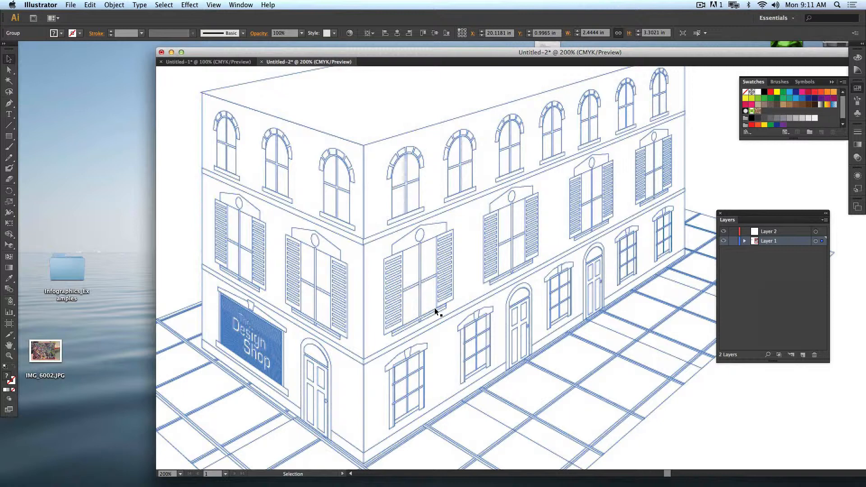
pyautogui.press('super+minus')
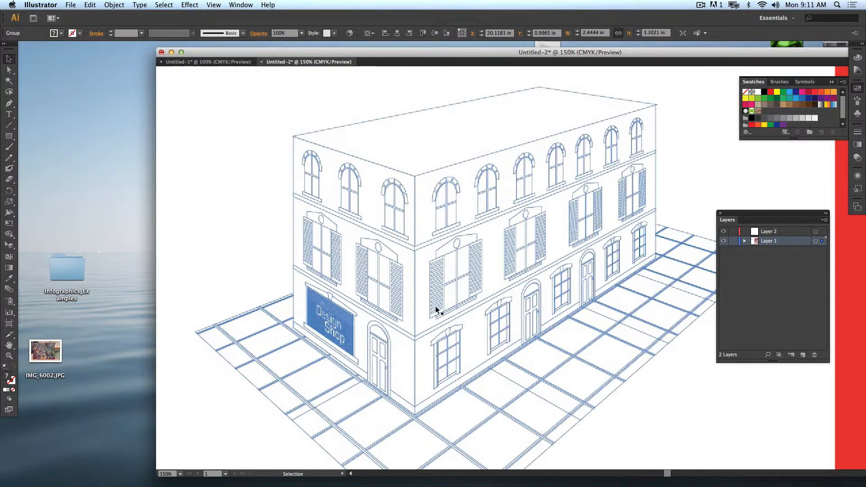
# Step: Bring up the two-point perspective grid over the blueprint with the Perspective Grid tool, and toggle its visibility off and on
pyautogui.moveTo(466, 53); pyautogui.dragTo(327, 50)
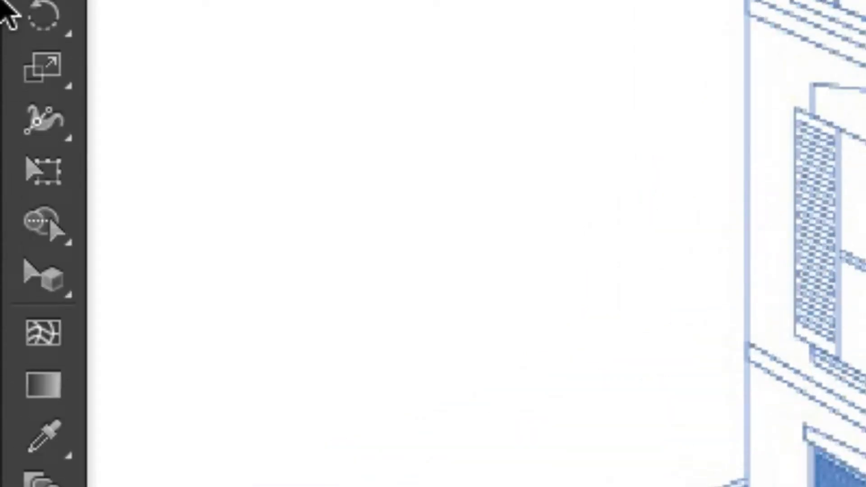
pyautogui.click(30, 280)
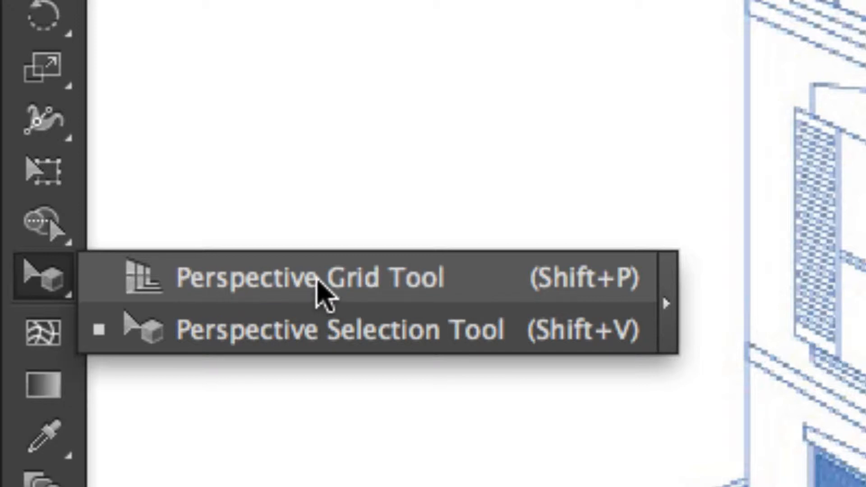
pyautogui.click(317, 279)
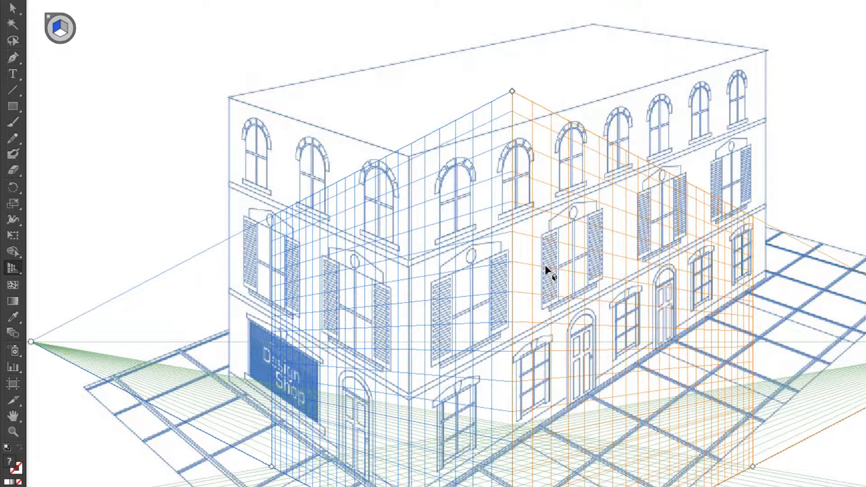
pyautogui.hotkey('ctrl', 'shift', 'i')
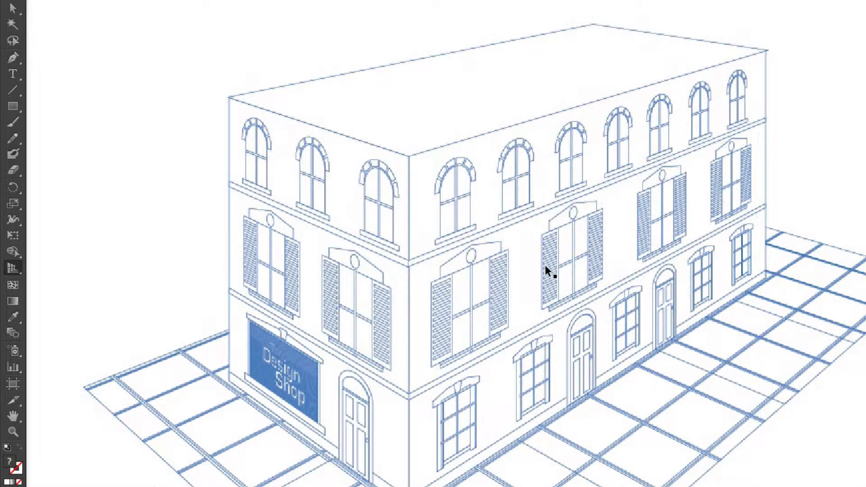
pyautogui.hotkey('ctrl', 'shift', 'i')
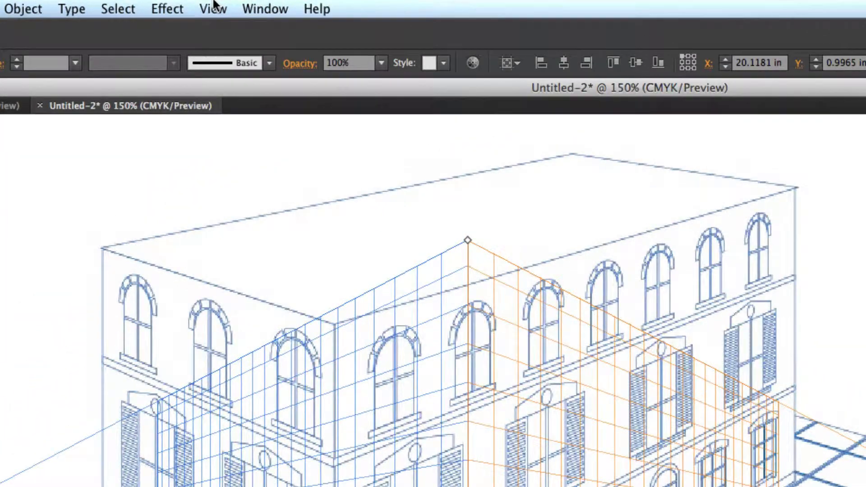
# Step: Examine the perspective grid commands, the one-, two- and three-point presets and the Save Grid As Preset settings, without saving
pyautogui.click(214, 4)
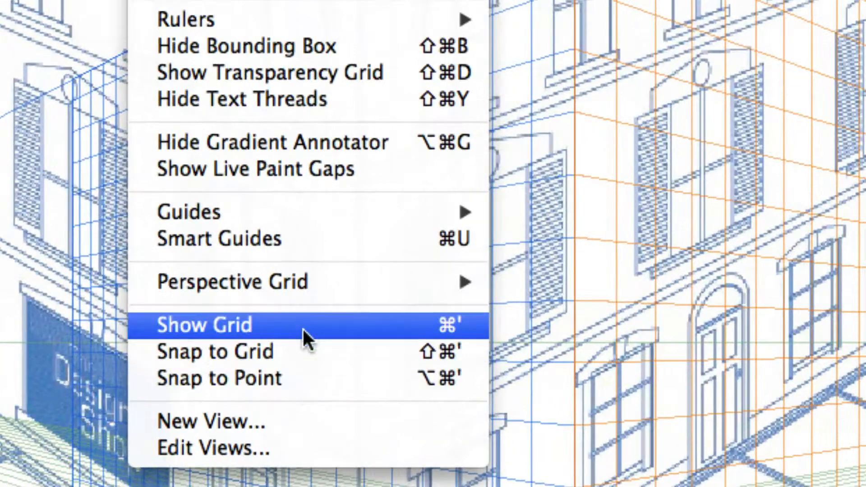
pyautogui.moveTo(284, 283)
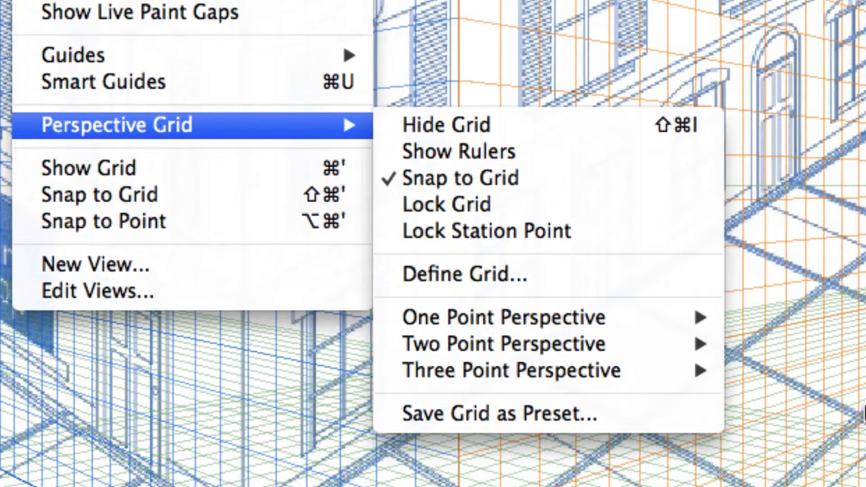
pyautogui.moveTo(714, 468)
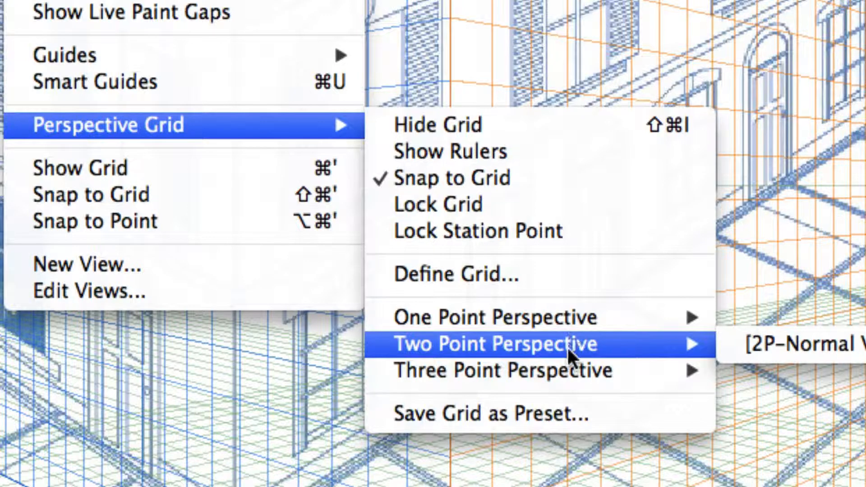
pyautogui.moveTo(567, 316)
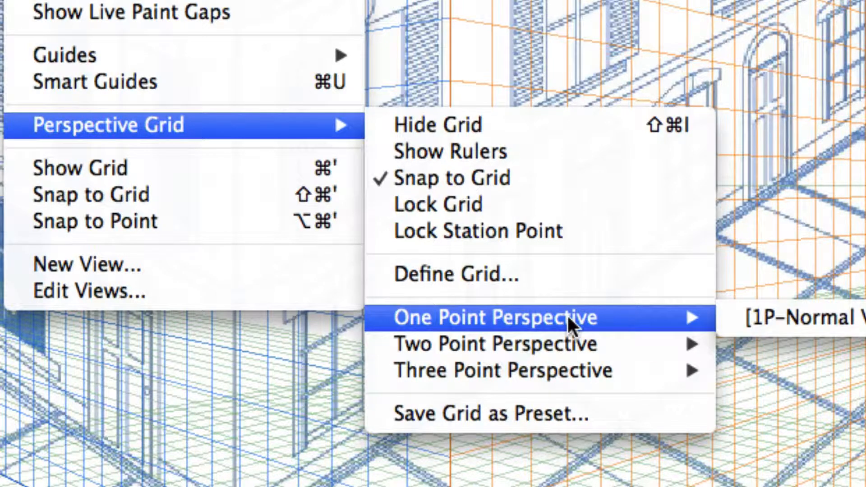
pyautogui.moveTo(604, 373)
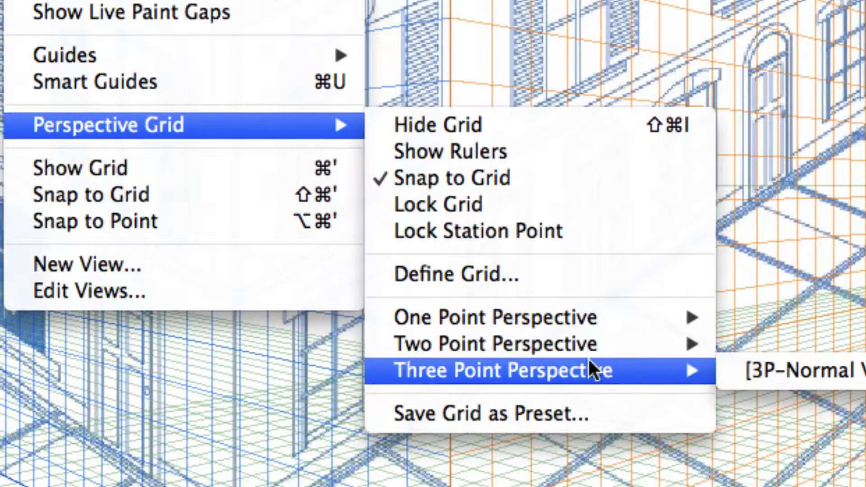
pyautogui.moveTo(487, 343)
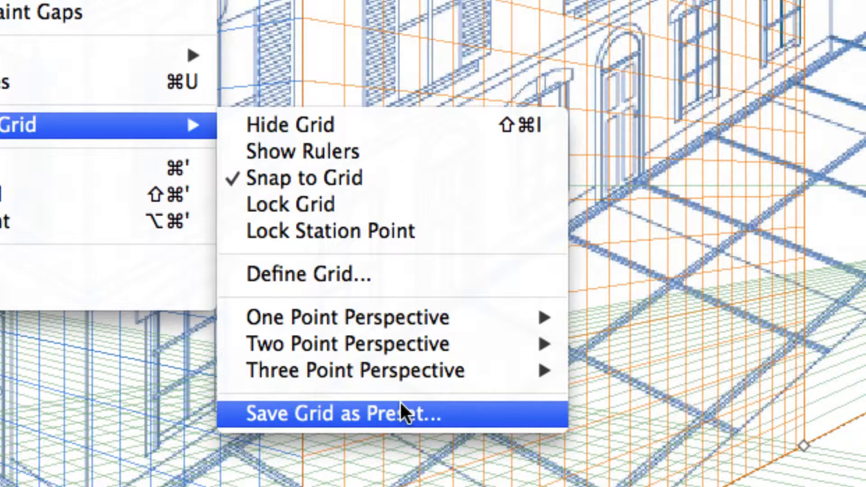
pyautogui.click(319, 407)
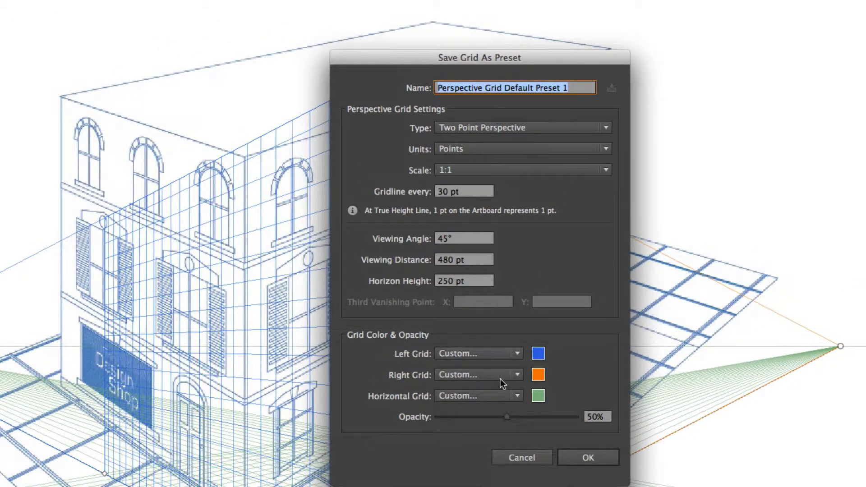
pyautogui.click(521, 456)
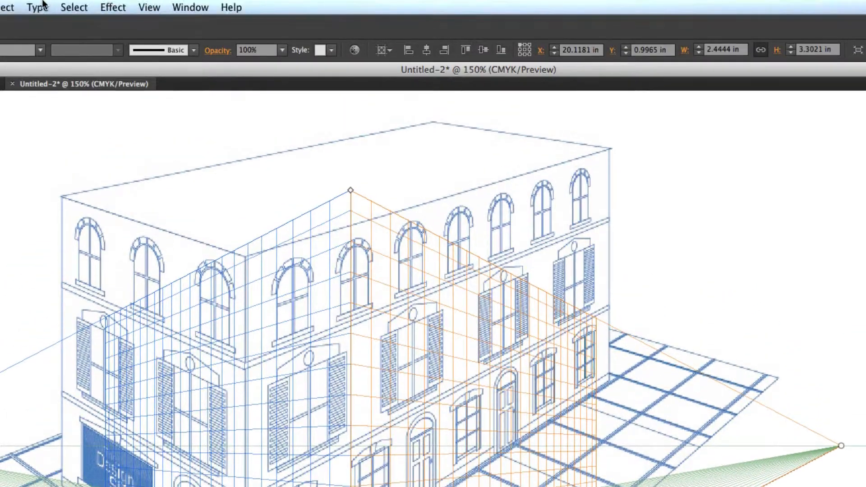
# Step: Toggle Snap to Grid for the perspective grid
pyautogui.click(149, 7)
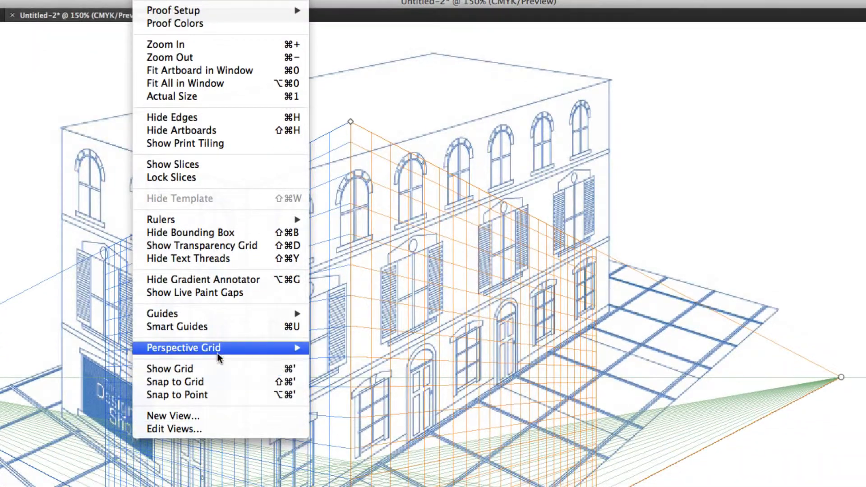
pyautogui.moveTo(218, 353)
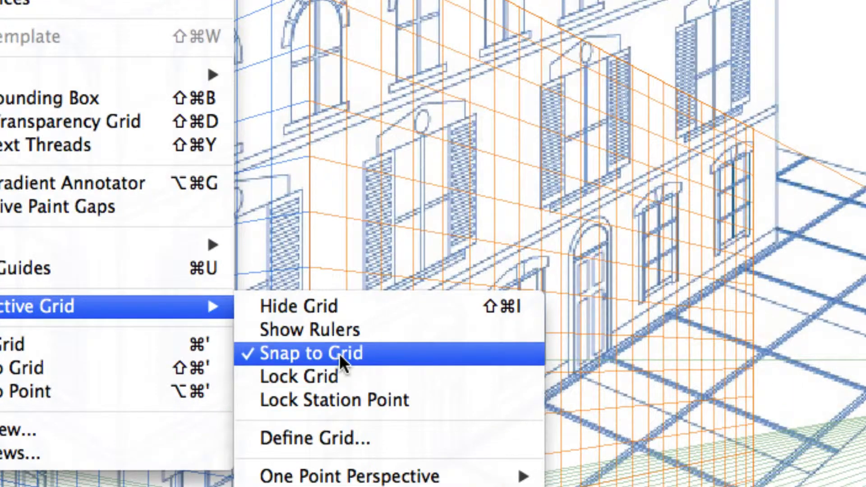
pyautogui.click(339, 353)
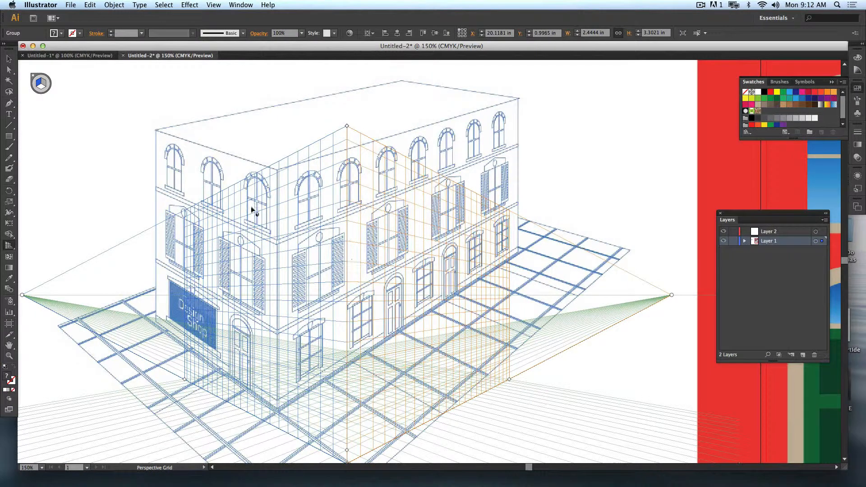
# Step: Lock Layer 1 with the reference images, make Layer 2 the active layer, and hide the perspective grid
pyautogui.click(8, 60)
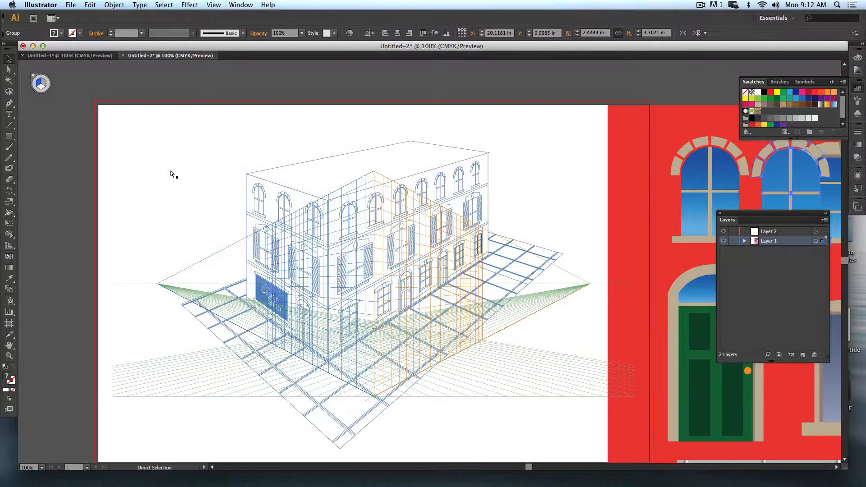
pyautogui.press('super+minus')
pyautogui.click(318, 306)
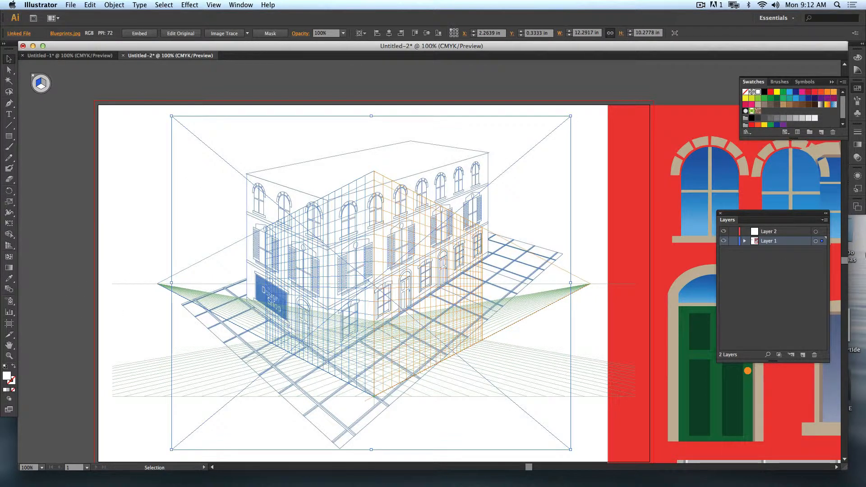
pyautogui.click(733, 241)
pyautogui.click(769, 232)
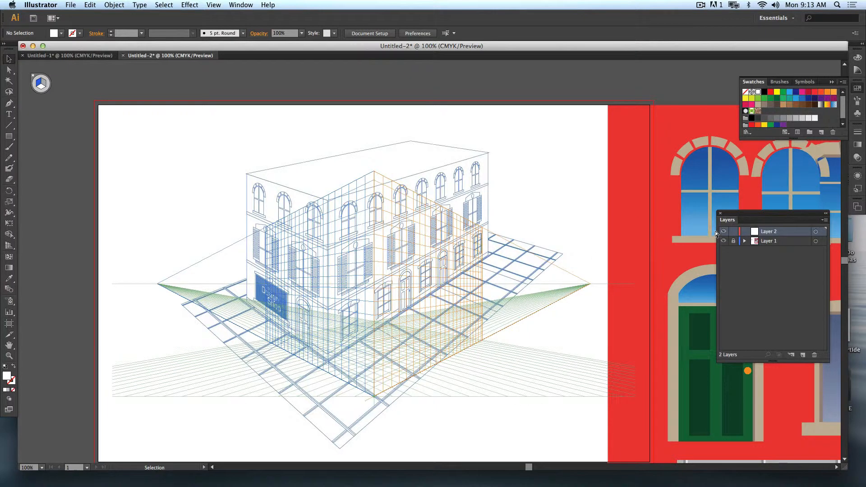
pyautogui.press('super+shift+i')
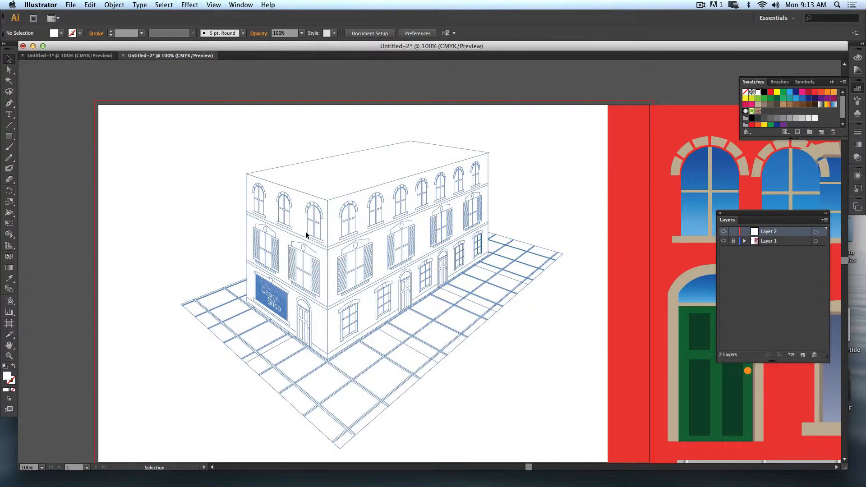
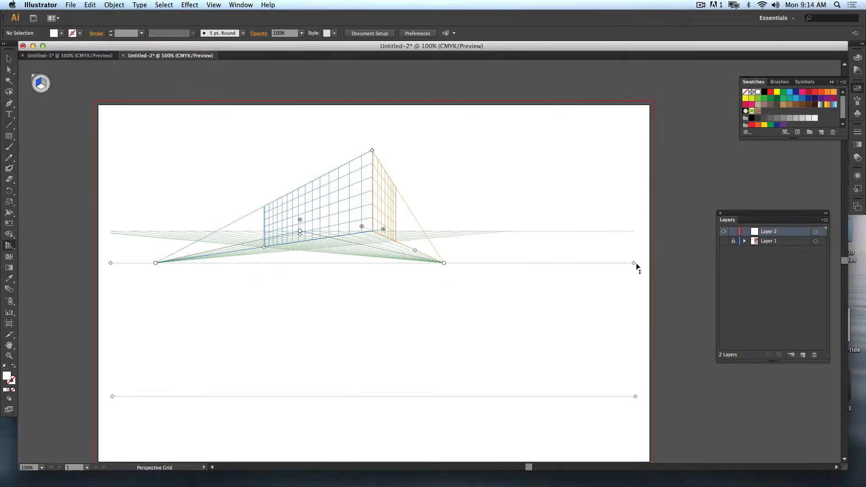
# Step: Hide Layer 1 while raising the perspective grid's horizon line above its front corner, and show the layer again
pyautogui.hotkey('shift', 'v')
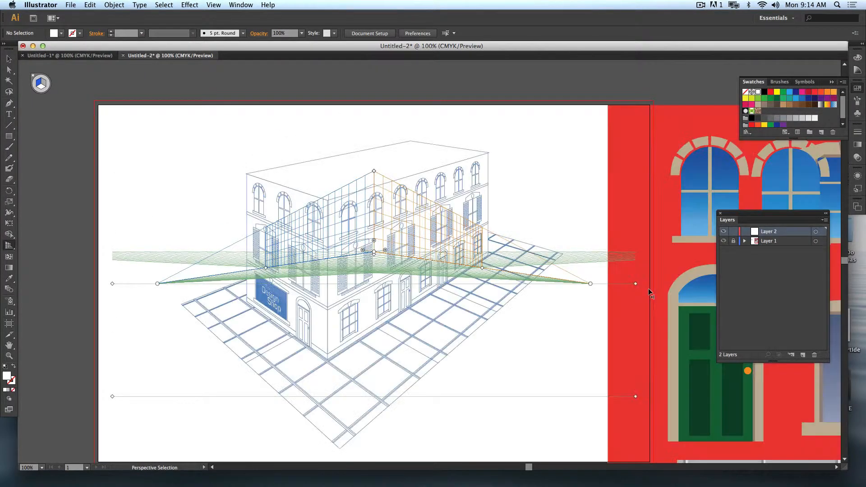
pyautogui.hotkey('shift', 'p')
pyautogui.click(723, 241)
pyautogui.moveTo(636, 284); pyautogui.dragTo(636, 146)
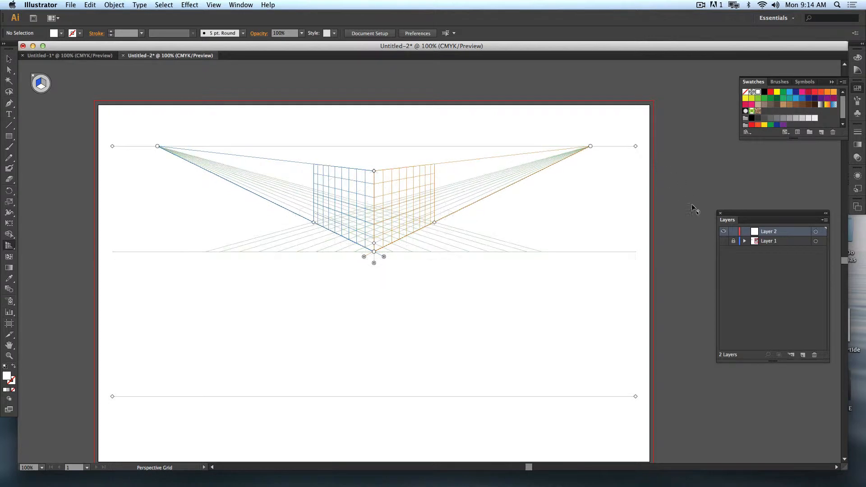
pyautogui.click(724, 242)
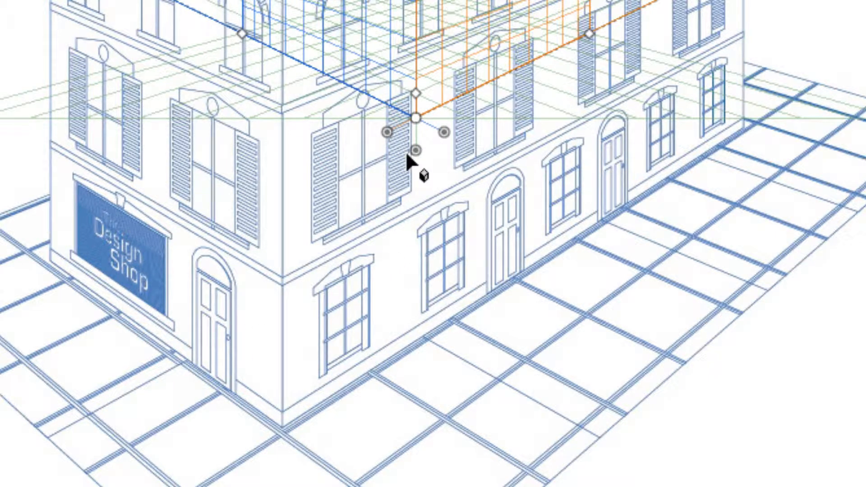
# Step: Fit the perspective grid to the building's front corner edge, with its origin at the pavement and its height reaching the roof corner
pyautogui.moveTo(414, 152); pyautogui.dragTo(410, 258)
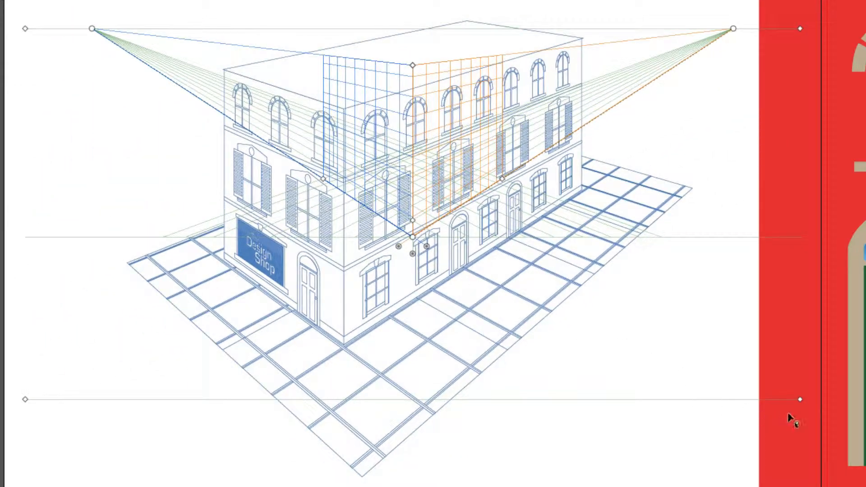
pyautogui.moveTo(800, 399)
pyautogui.mouseDown()
pyautogui.moveTo(731, 450)
pyautogui.moveTo(732, 483)
pyautogui.moveTo(731, 413)
pyautogui.moveTo(731, 425)
pyautogui.mouseUp()
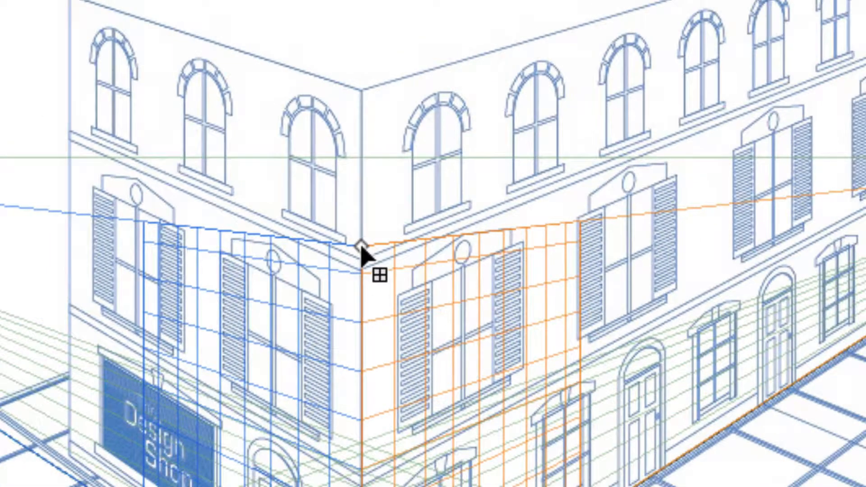
pyautogui.moveTo(361, 246); pyautogui.dragTo(363, 89)
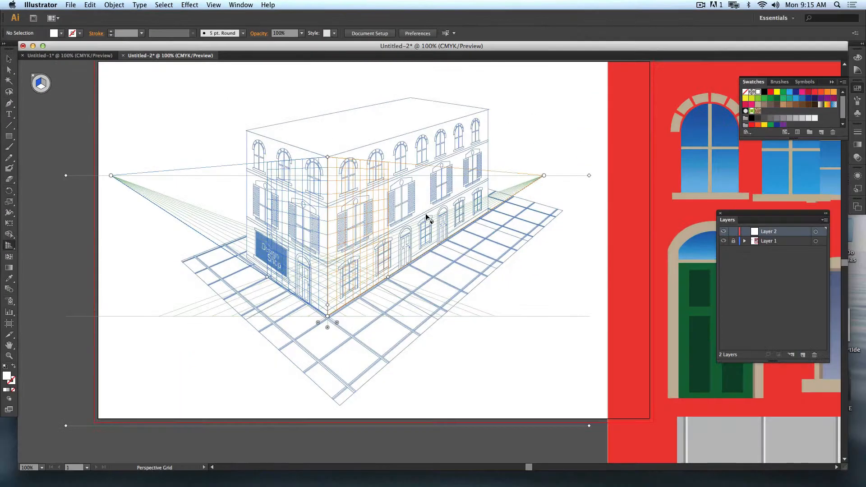
# Step: Raise the grid's horizon above the roof and move the right vanishing point outward to follow the building's receding lines
pyautogui.scroll(3, 575, 143)
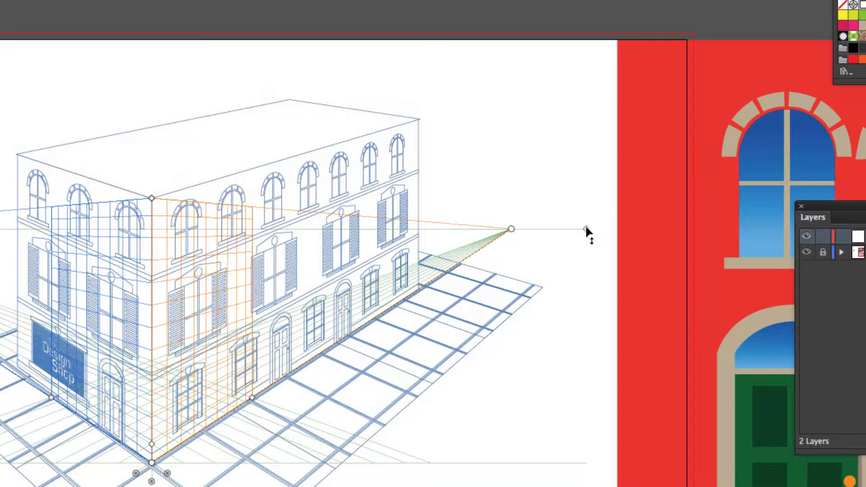
pyautogui.moveTo(586, 228); pyautogui.dragTo(570, 93)
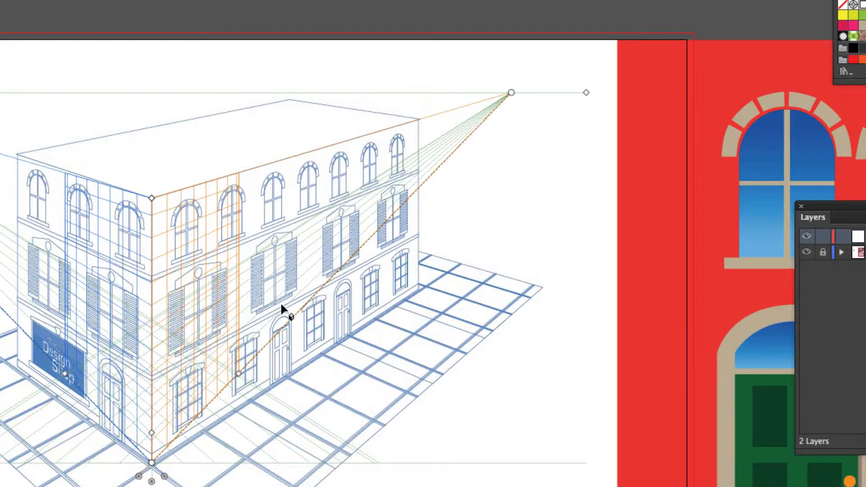
pyautogui.scroll(3, 535, 235)
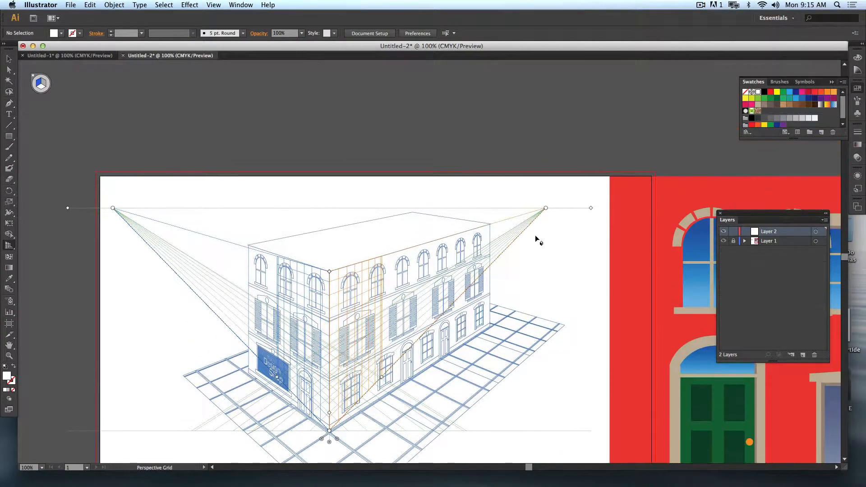
pyautogui.moveTo(546, 208); pyautogui.dragTo(667, 149)
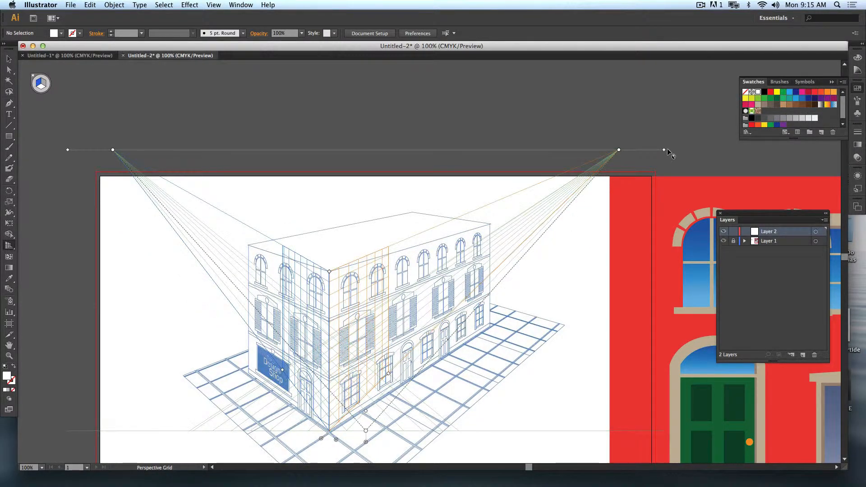
# Step: Set the grid's origin on the building's front bottom corner and pull the right vanishing point farther out along a higher horizon
pyautogui.press('super+minus')
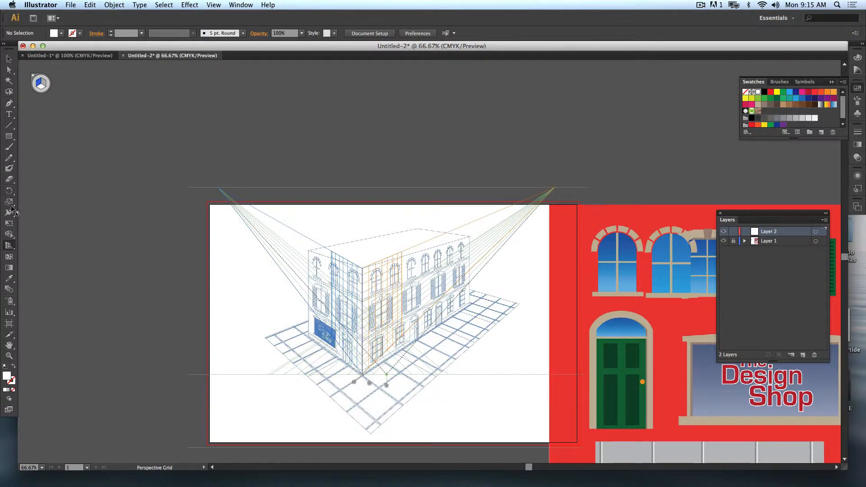
pyautogui.doubleClick(4, 246)
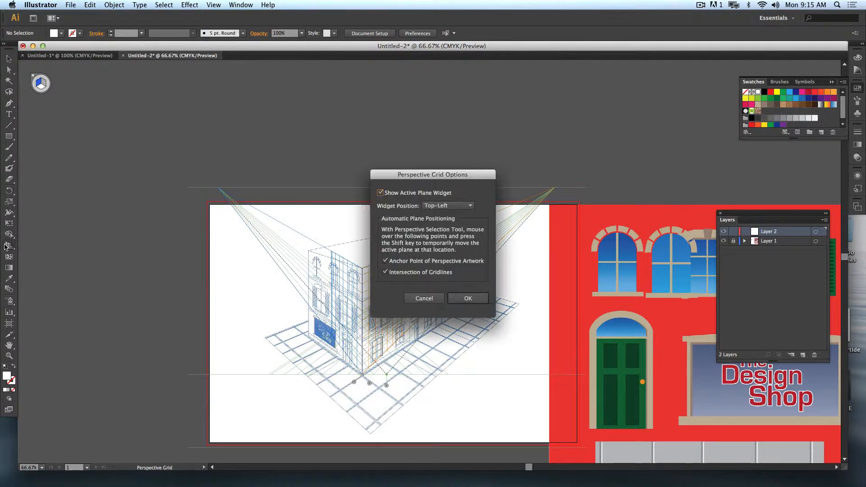
pyautogui.click(422, 299)
pyautogui.moveTo(385, 386); pyautogui.dragTo(361, 374)
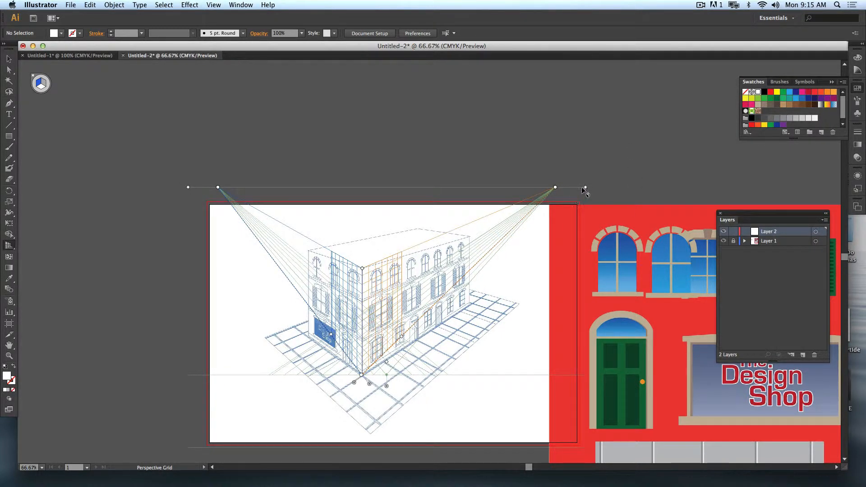
pyautogui.moveTo(585, 190); pyautogui.dragTo(688, 186)
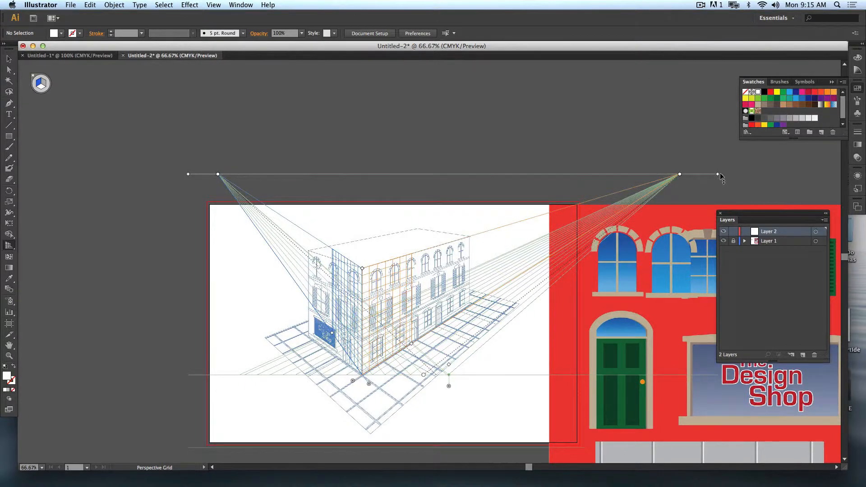
# Step: Nudge the grid's right vanishing point inward and pull the left one far outward to follow the building's left face
pyautogui.moveTo(680, 173); pyautogui.dragTo(678, 174)
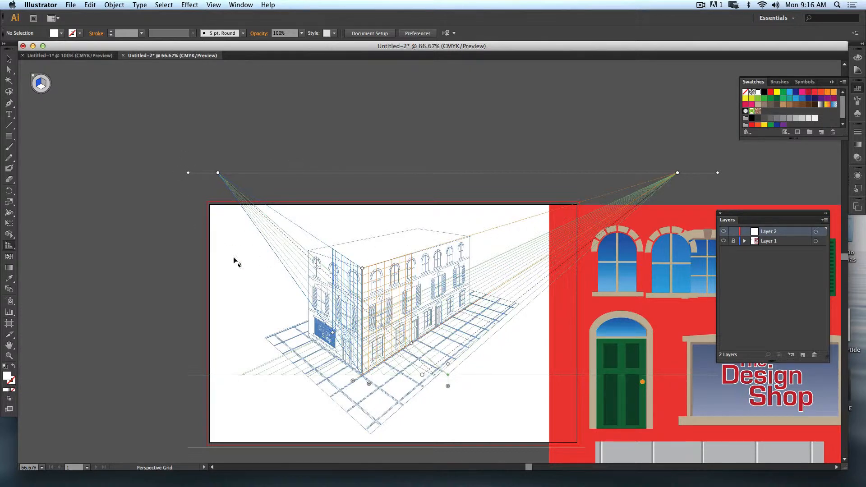
pyautogui.moveTo(218, 173); pyautogui.dragTo(69, 180)
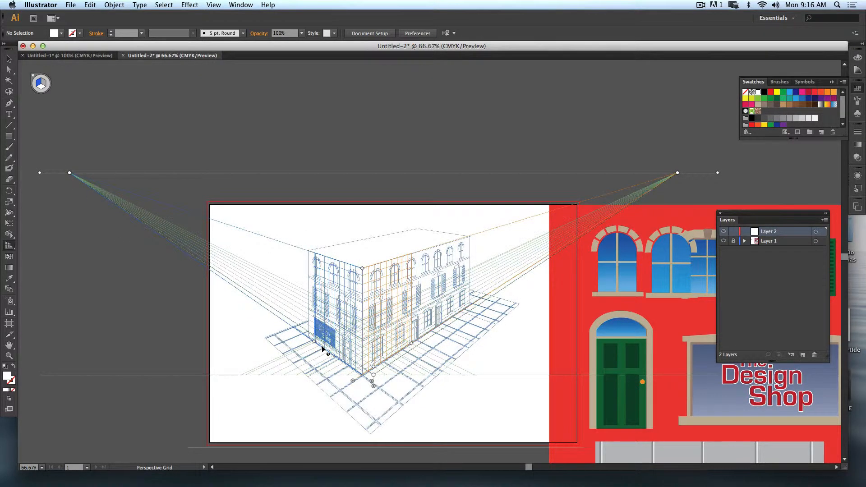
# Step: Check the grid against the building's edges up close, lower the horizon slightly and bring both vanishing points a little inward
pyautogui.press('super+equal')
pyautogui.press('super+equal')
pyautogui.press('super+equal')
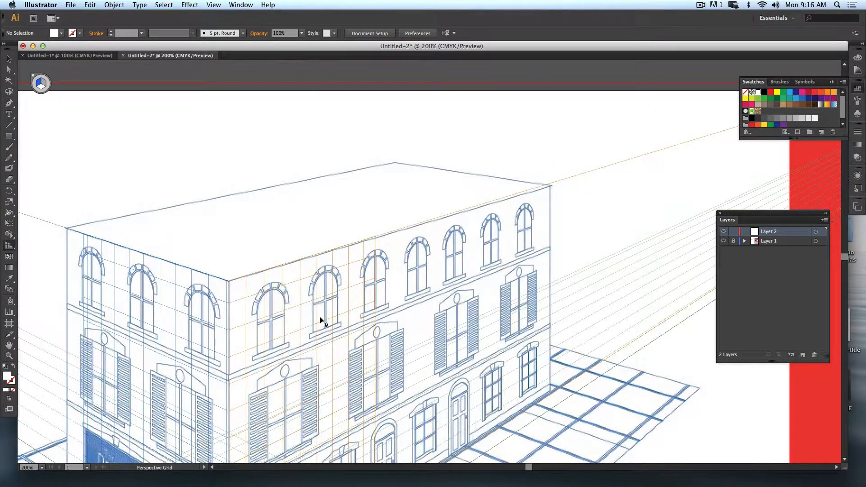
pyautogui.hscroll(-5, 320, 317)
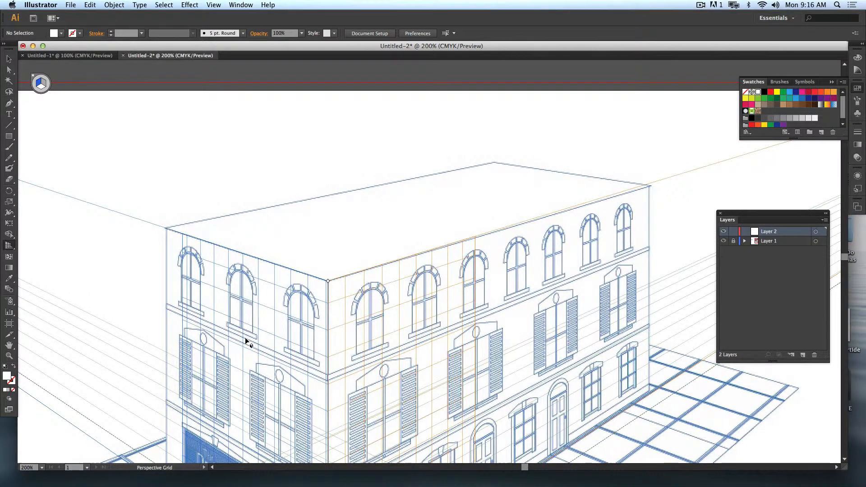
pyautogui.scroll(-10, 245, 337)
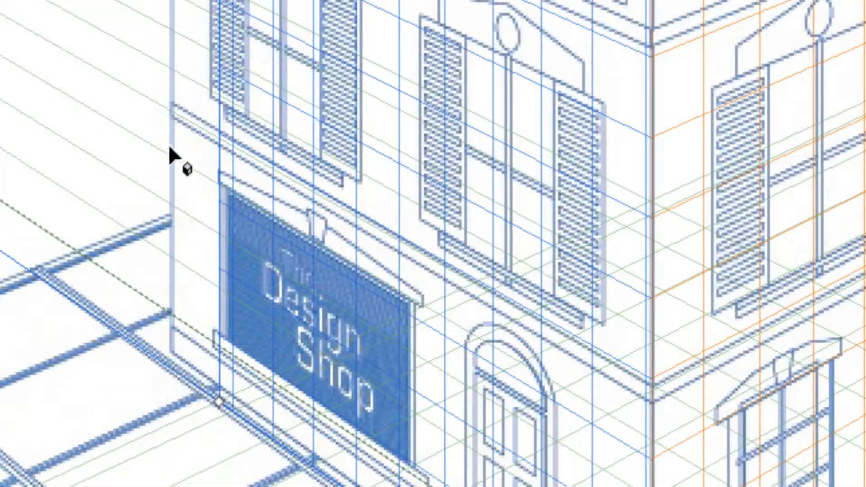
pyautogui.scroll(10, 175, 13)
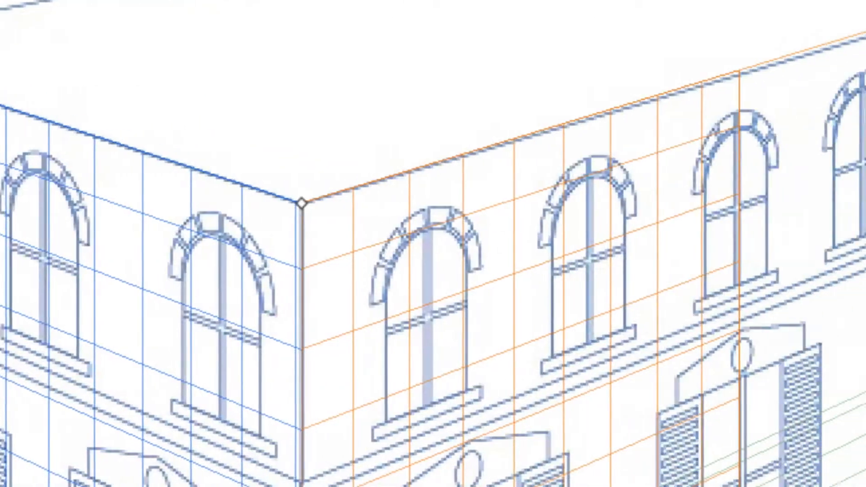
pyautogui.scroll(5, 515, 120)
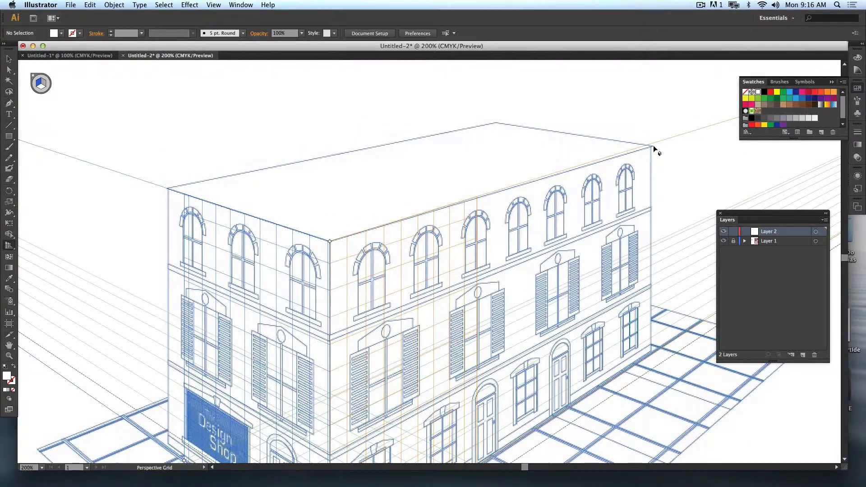
pyautogui.press('super+minus')
pyautogui.press('super+minus')
pyautogui.press('super+minus')
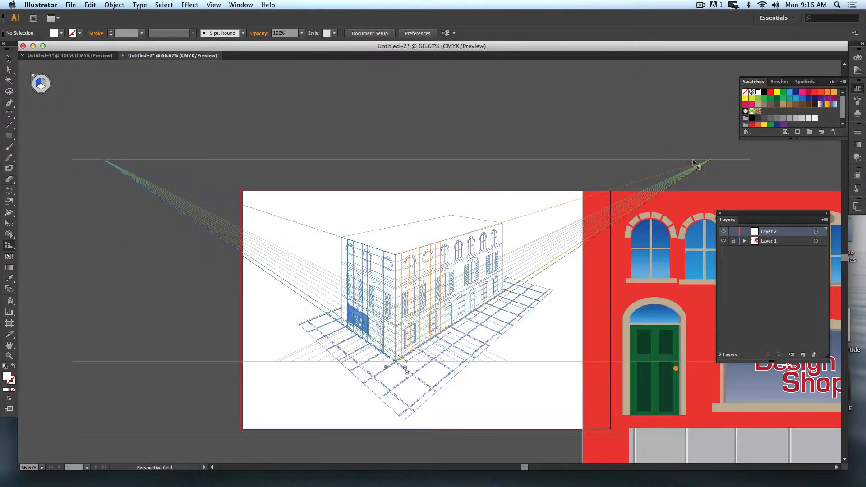
pyautogui.moveTo(750, 162); pyautogui.dragTo(703, 164)
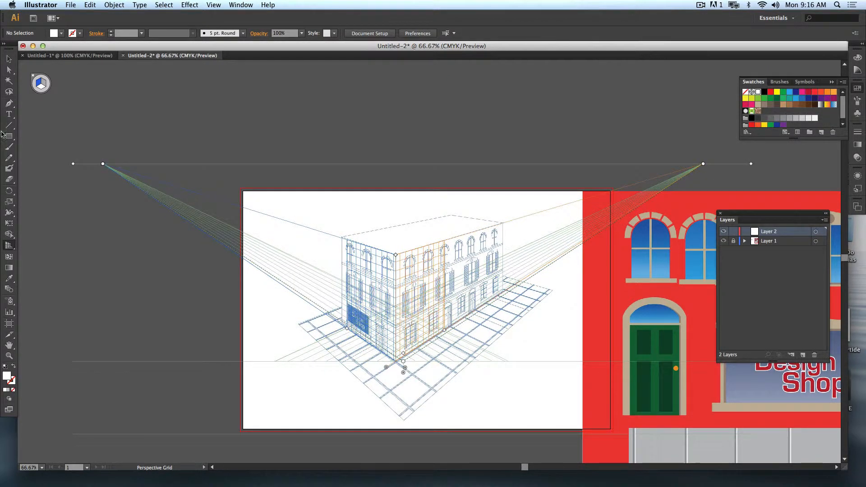
pyautogui.moveTo(106, 161); pyautogui.dragTo(110, 161)
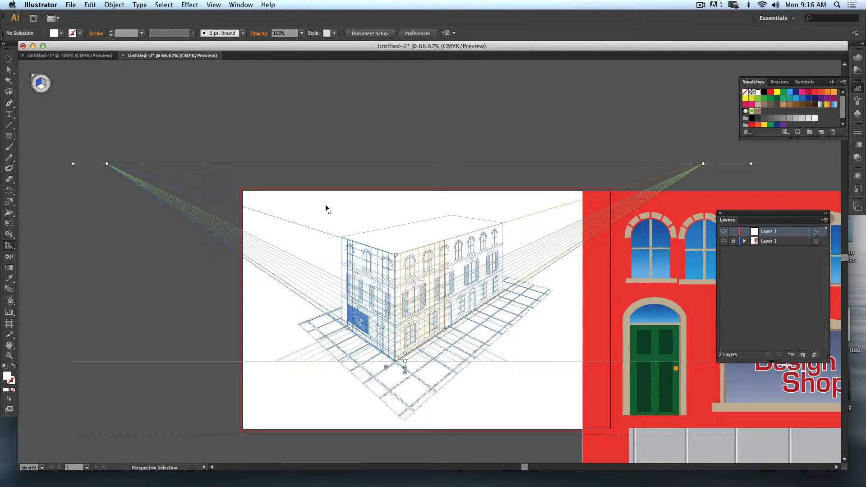
# Step: Try the right and horizontal planes as the active perspective plane and settle on the right plane
pyautogui.scroll(3, 325, 204)
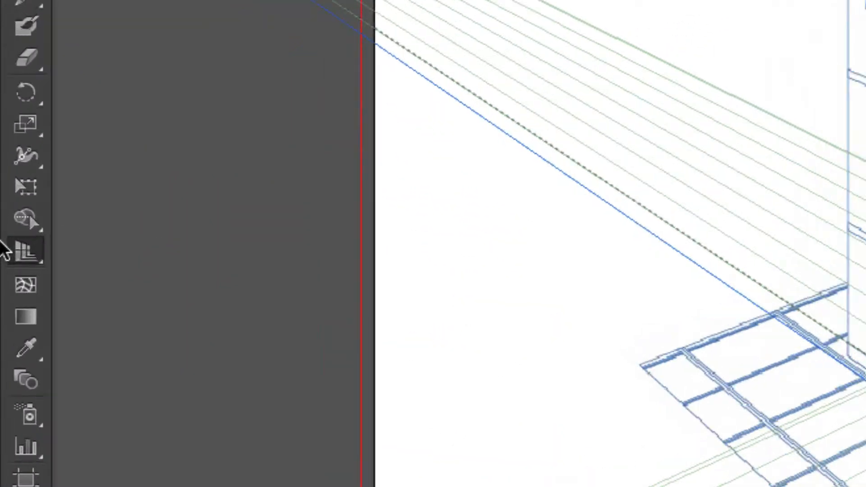
pyautogui.click(19, 250)
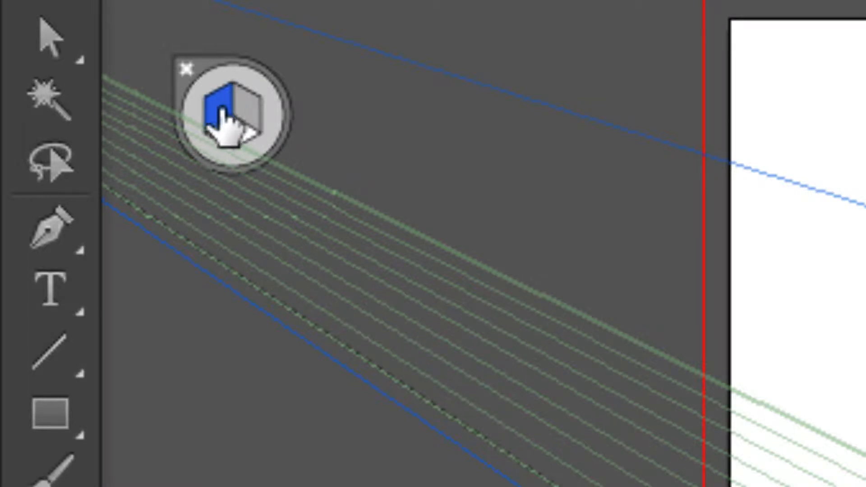
pyautogui.click(242, 122)
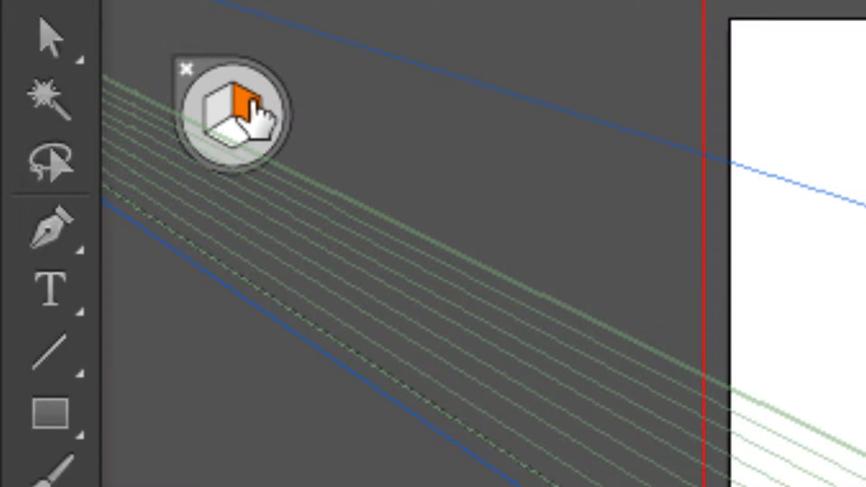
pyautogui.click(234, 130)
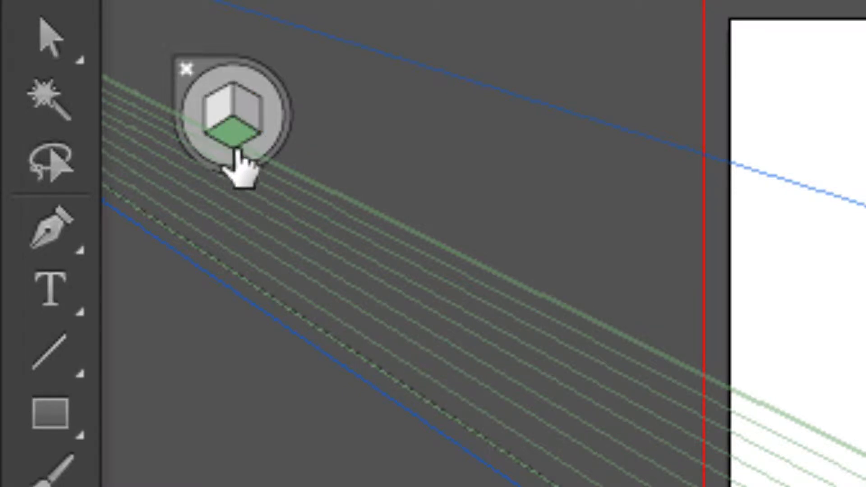
pyautogui.click(244, 113)
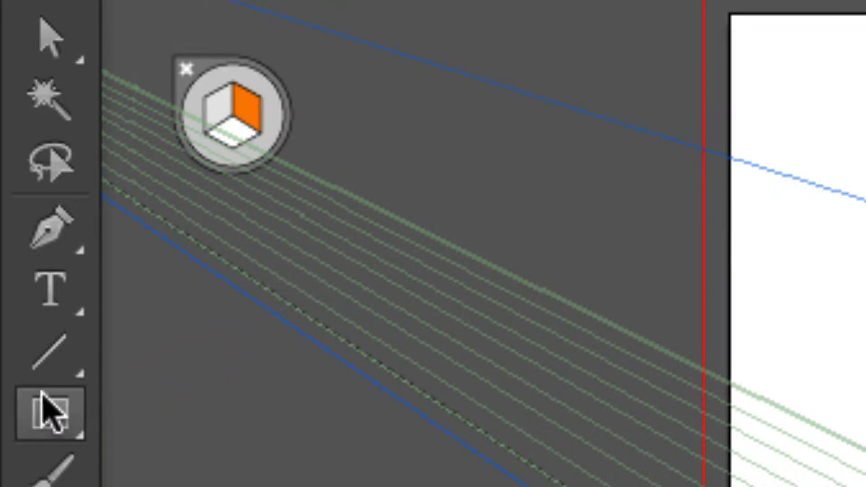
# Step: Draw a rectangle about 754 by 352 pt over the building's right face on the right plane and fill it dark red
pyautogui.click(38, 418)
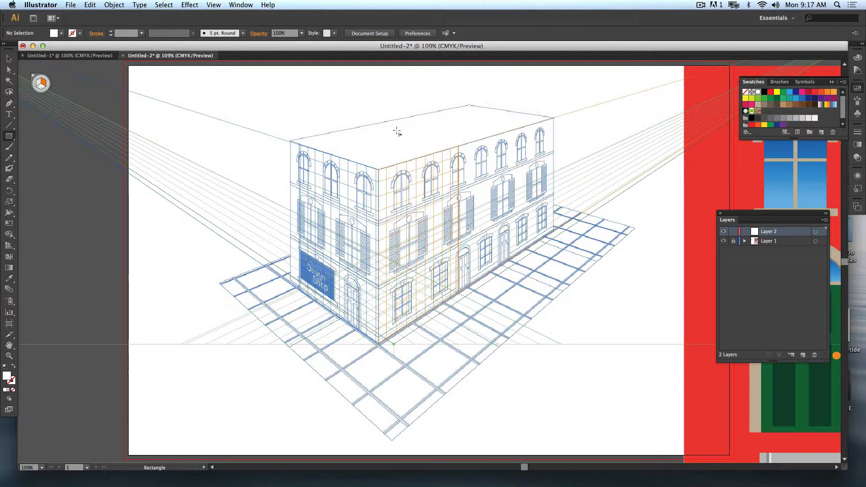
pyautogui.hscroll(2, 393, 135)
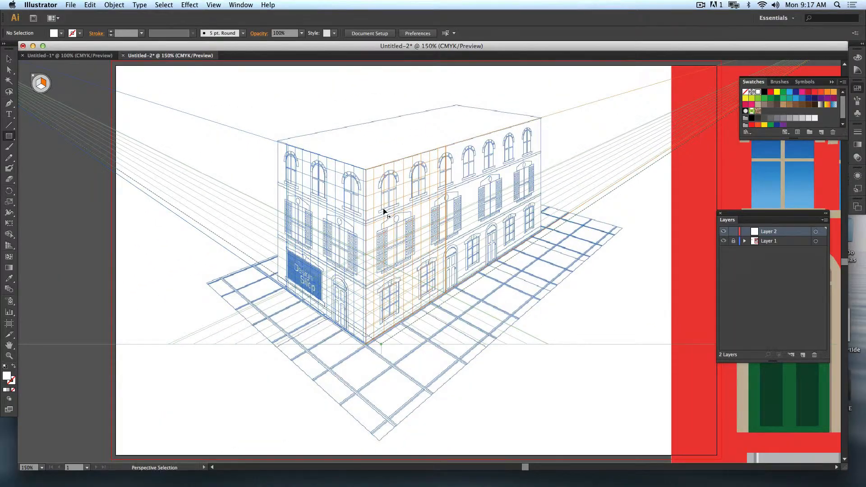
pyautogui.press('super+equal')
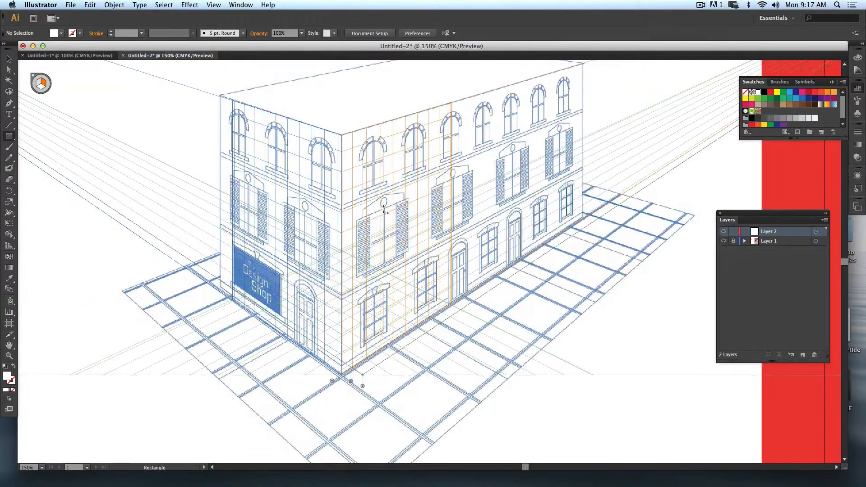
pyautogui.scroll(1, 372, 166)
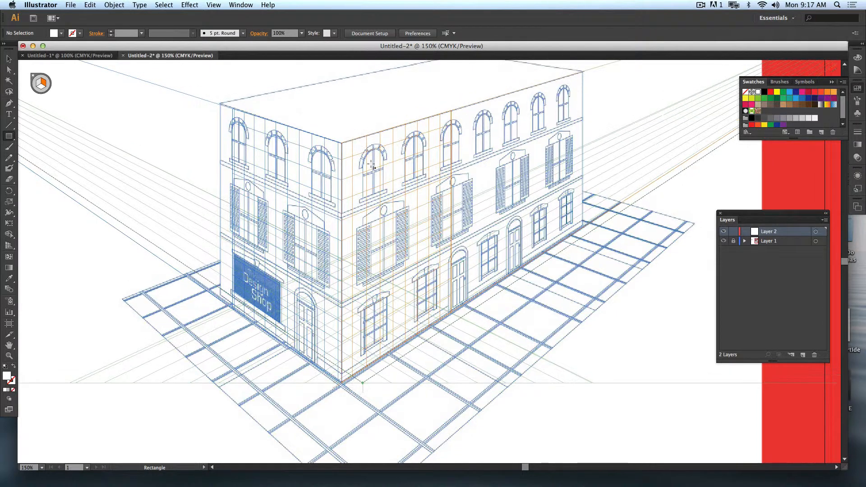
pyautogui.moveTo(342, 145); pyautogui.dragTo(583, 226)
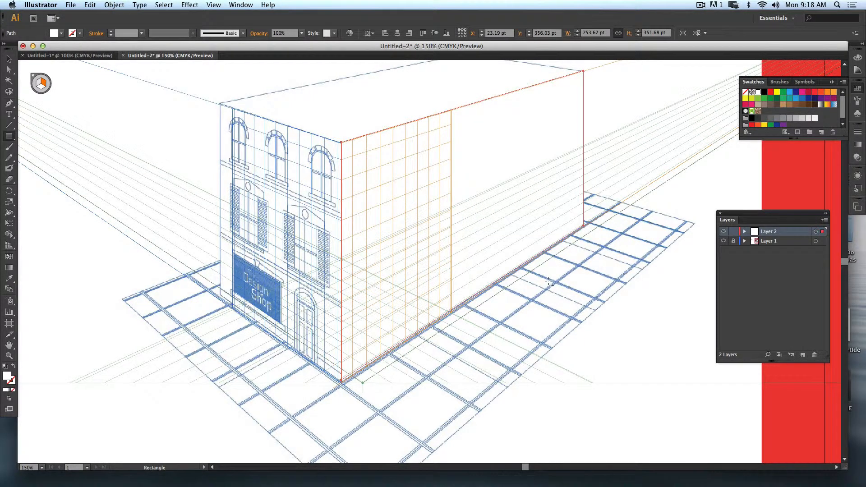
pyautogui.click(808, 92)
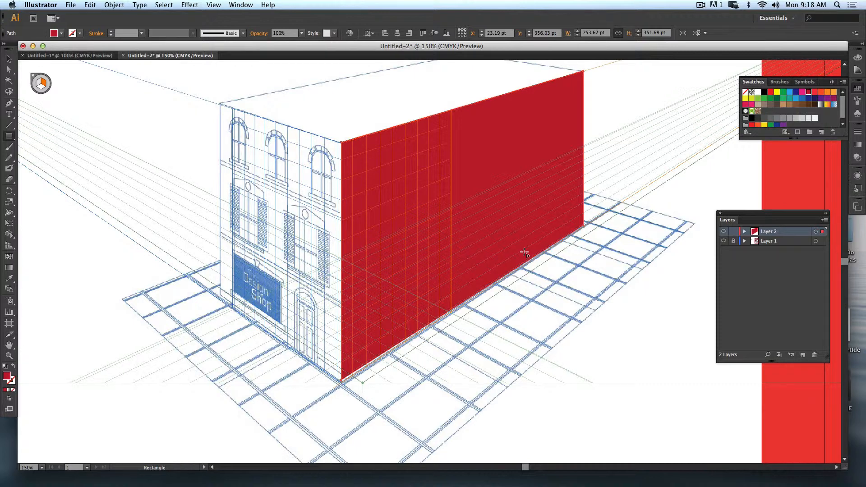
# Step: Draw three small dark red rectangles on the right plane in the empty area beyond the building's right face
pyautogui.scroll(3, 415, 236)
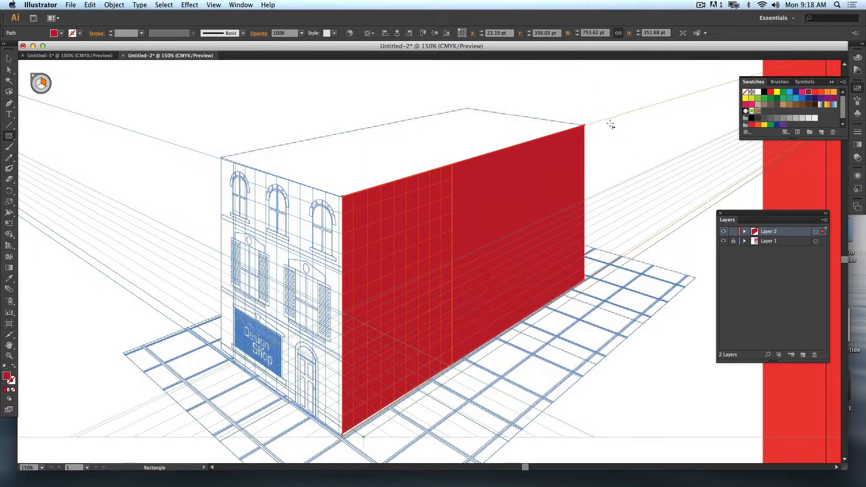
pyautogui.hotkey('shift', 'v')
pyautogui.press('m')
pyautogui.moveTo(630, 125)
pyautogui.mouseDown()
pyautogui.moveTo(646, 155)
pyautogui.moveTo(673, 146)
pyautogui.mouseUp()
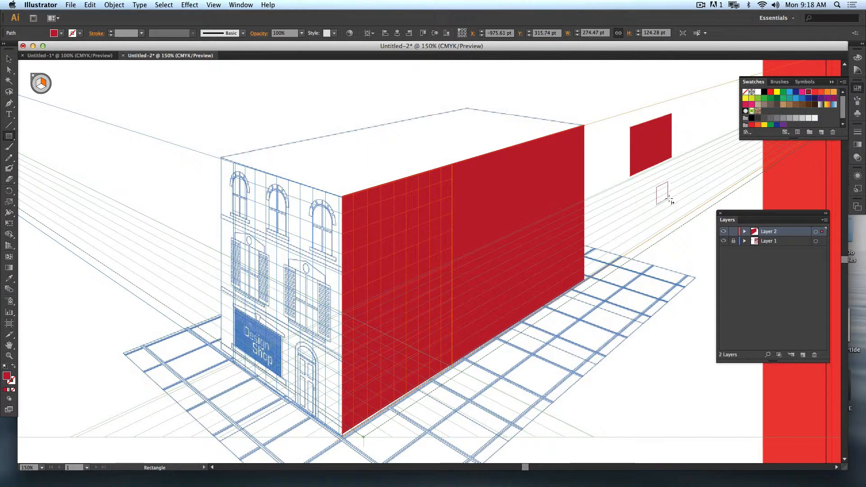
pyautogui.moveTo(657, 188); pyautogui.dragTo(687, 202)
pyautogui.moveTo(599, 109); pyautogui.dragTo(677, 108)
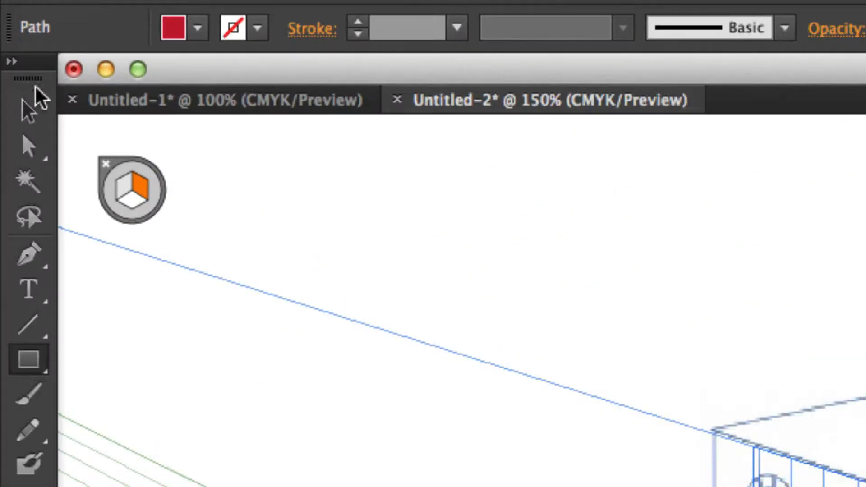
# Step: Cover the building's left face with a lighter red (#dd4356) left-plane rectangle, about 325 by 352 pt, and toggle the grid off and on
pyautogui.click(123, 187)
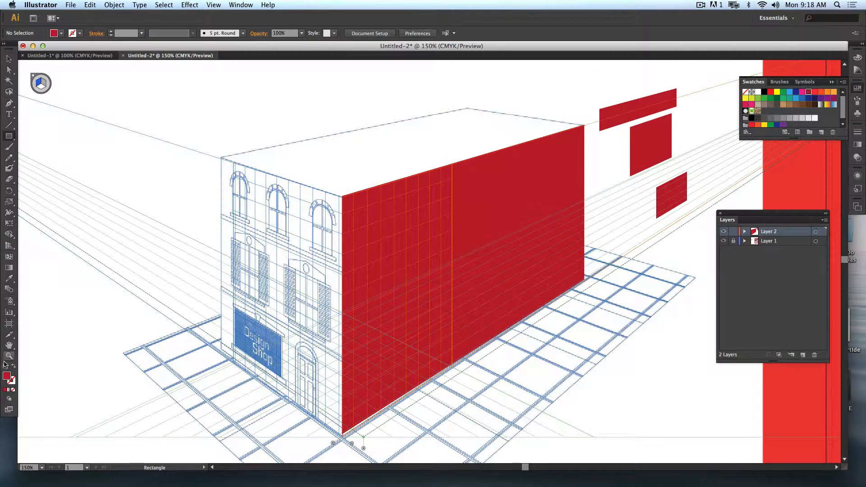
pyautogui.doubleClick(7, 376)
pyautogui.moveTo(128, 128)
pyautogui.mouseDown()
pyautogui.moveTo(127, 106)
pyautogui.moveTo(111, 97)
pyautogui.mouseUp()
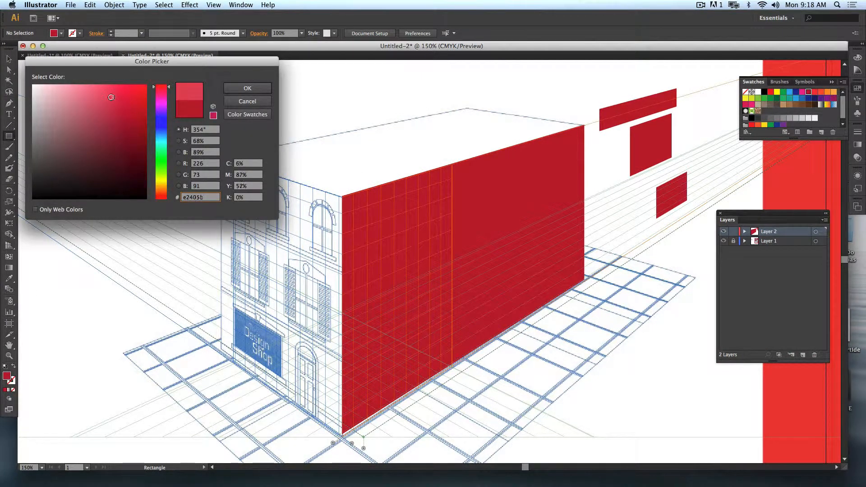
pyautogui.click(248, 87)
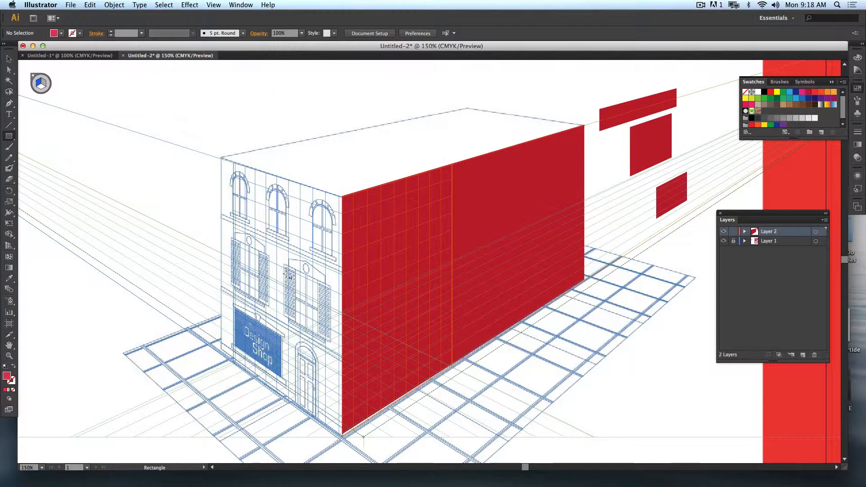
pyautogui.moveTo(344, 437); pyautogui.dragTo(220, 158)
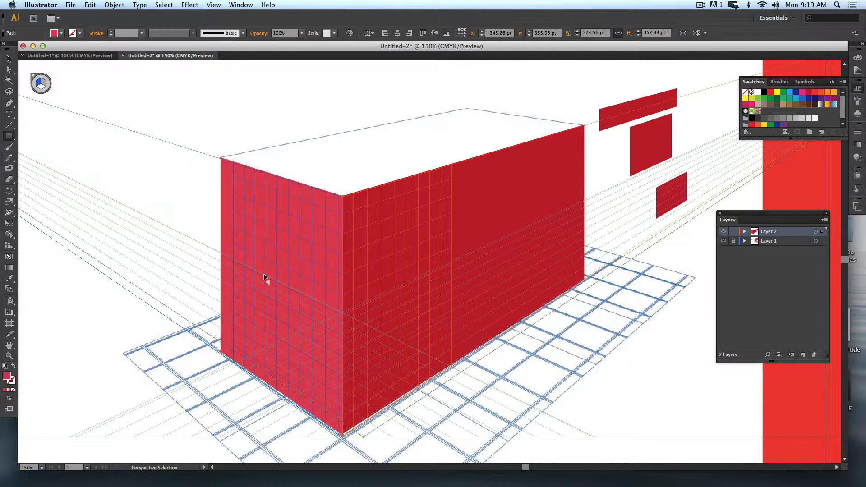
pyautogui.press('super+shift+i')
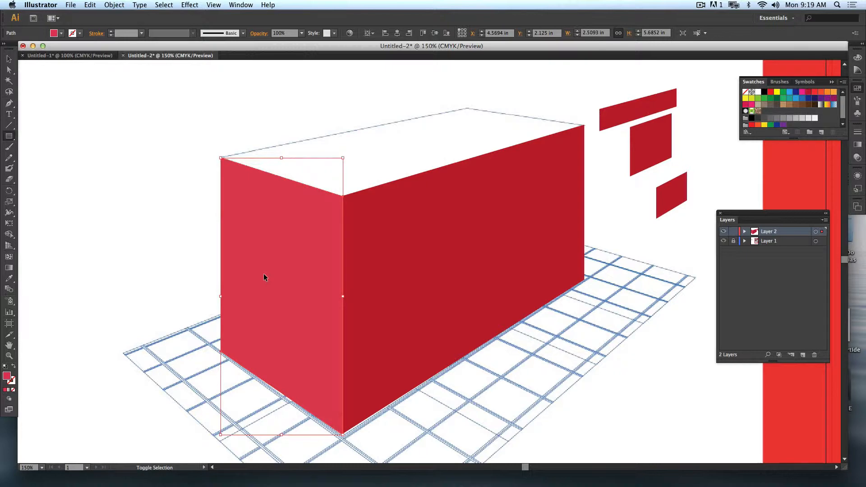
pyautogui.press('super+shift+i')
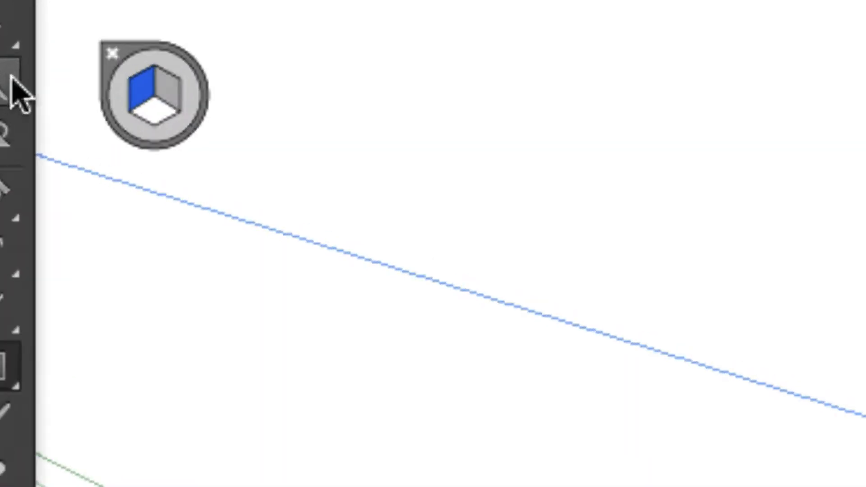
# Step: Cover the building's roof with a light pink rectangle drawn on the horizontal plane, about 692 by 1629 pt
pyautogui.click(163, 115)
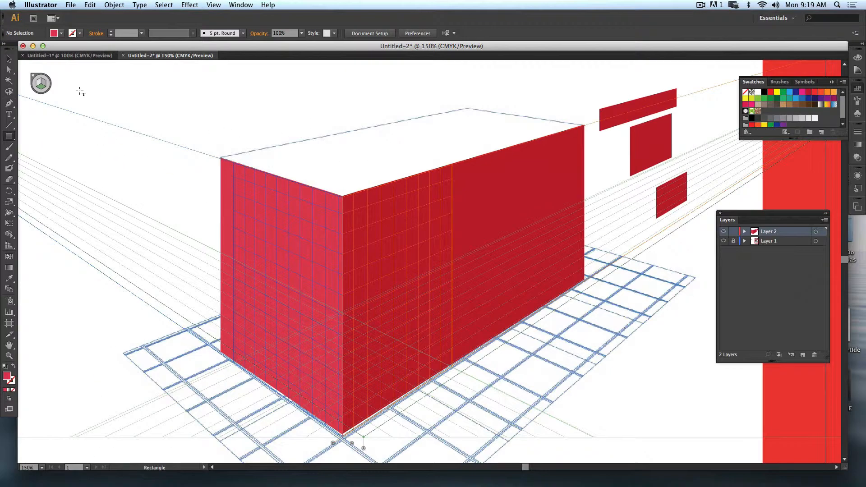
pyautogui.doubleClick(7, 376)
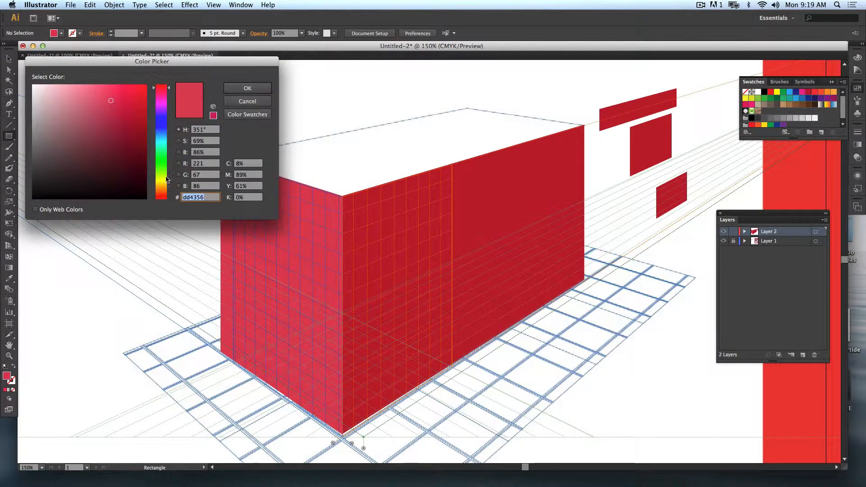
pyautogui.moveTo(91, 93); pyautogui.dragTo(74, 87)
pyautogui.click(247, 87)
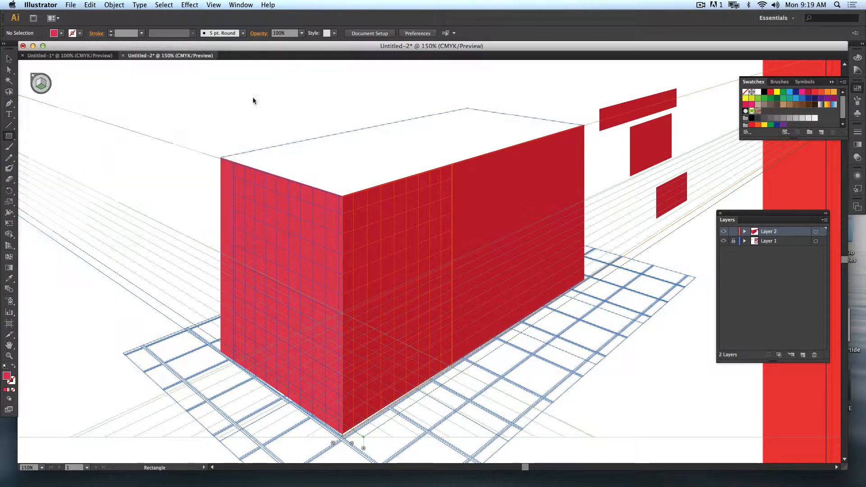
pyautogui.moveTo(343, 197); pyautogui.dragTo(470, 108)
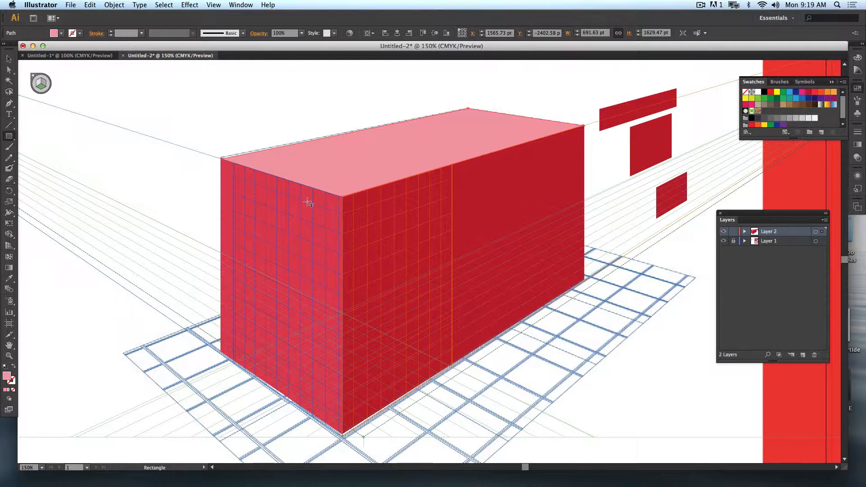
# Step: Hide the perspective grid and draw two overlapping flat pink rectangles beside the building's left face, the second about 1.44 by 1.91 in
pyautogui.press('super+shift+i')
pyautogui.moveTo(72, 107); pyautogui.dragTo(203, 197)
pyautogui.moveTo(99, 175); pyautogui.dragTo(169, 268)
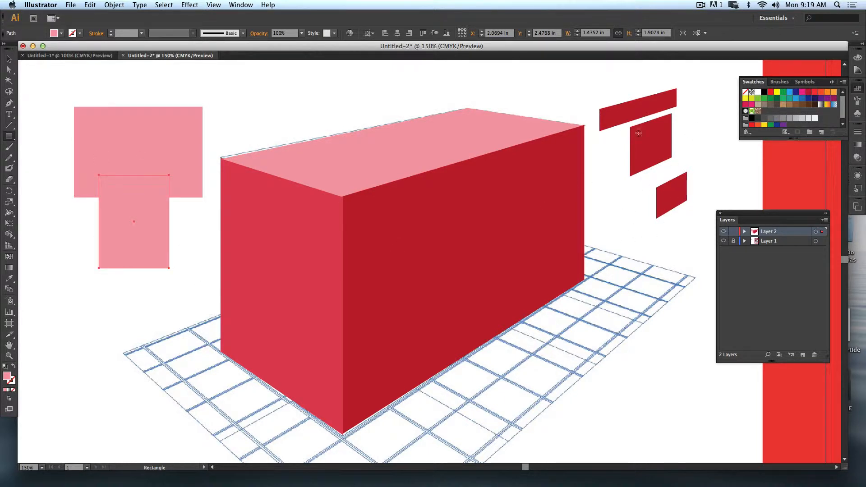
# Step: Delete the two overlapping flat pink rectangles beside the building's left face
pyautogui.click(9, 59)
pyautogui.moveTo(53, 87); pyautogui.dragTo(117, 214)
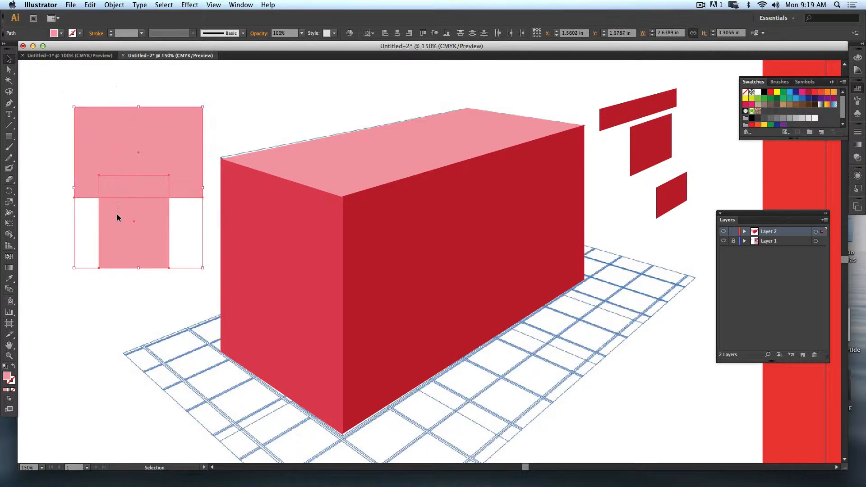
pyautogui.press('Delete')
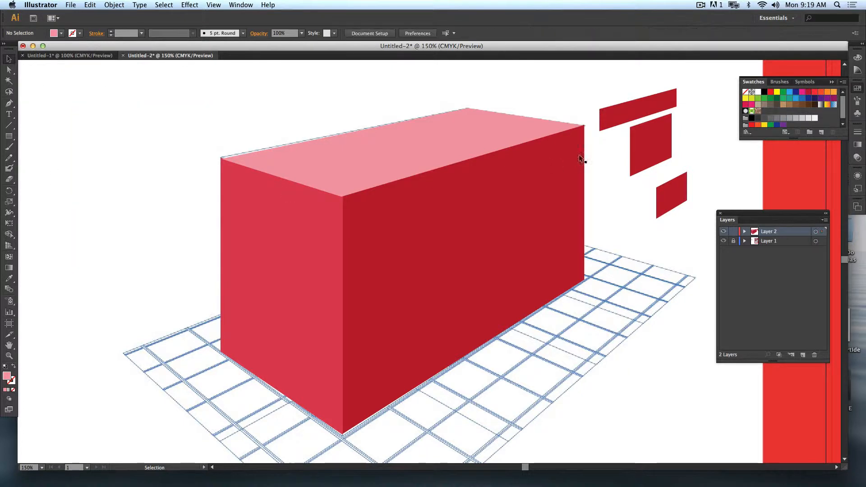
# Step: Show the perspective grid, switch to the Perspective Selection tool and select the building's right wall
pyautogui.click(9, 246)
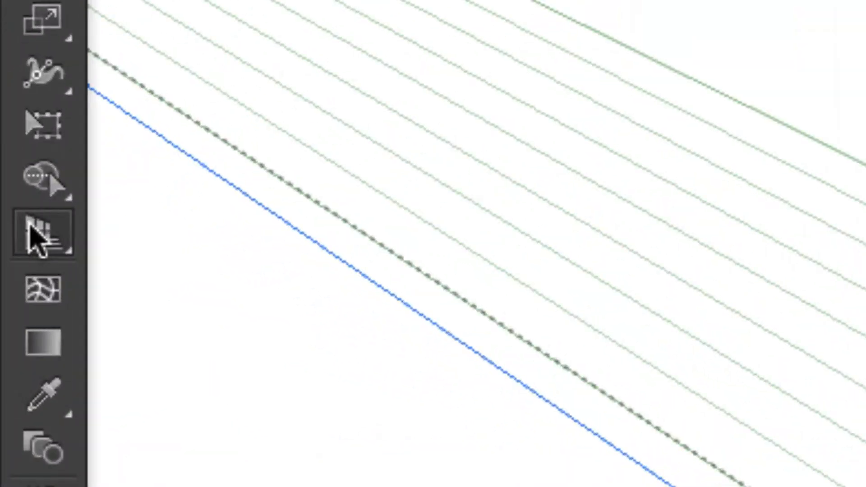
pyautogui.moveTo(8, 246); pyautogui.dragTo(30, 245)
pyautogui.moveTo(154, 240); pyautogui.dragTo(307, 290)
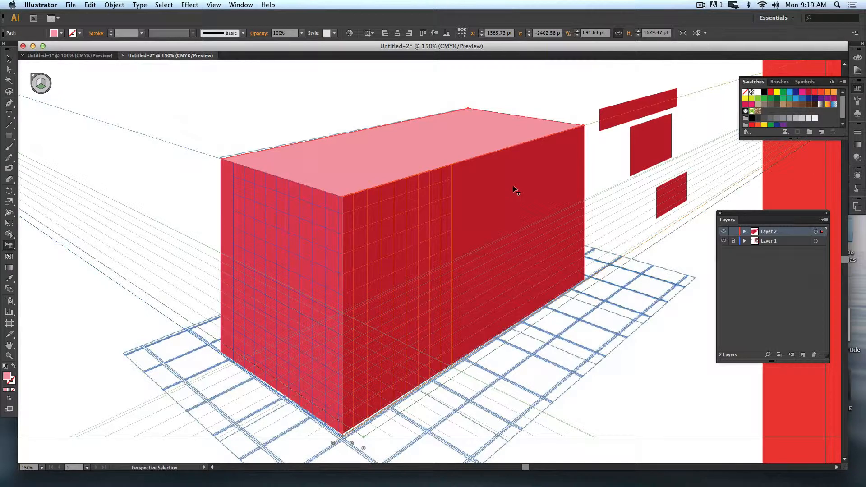
pyautogui.click(514, 185)
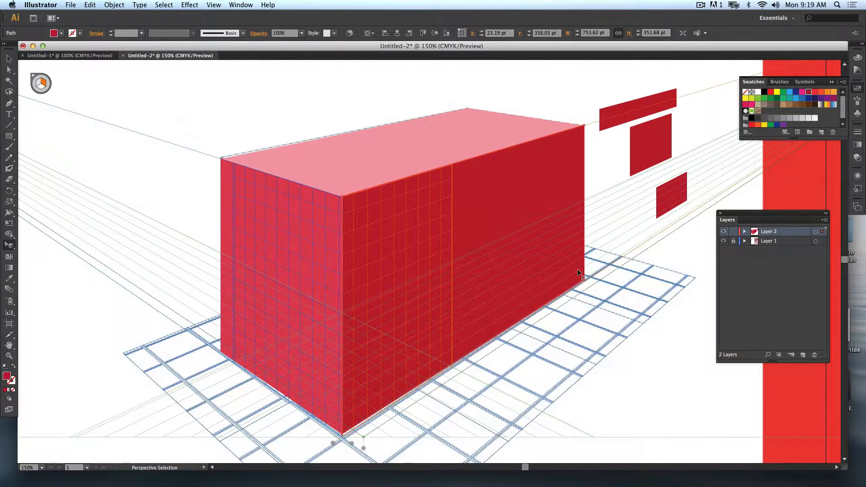
# Step: Move two of the small dark red rectangles to new spots on the right plane beyond the building's right wall
pyautogui.moveTo(585, 244)
pyautogui.mouseDown()
pyautogui.moveTo(564, 249)
pyautogui.moveTo(567, 202)
pyautogui.moveTo(691, 106)
pyautogui.moveTo(718, 138)
pyautogui.moveTo(692, 182)
pyautogui.moveTo(648, 145)
pyautogui.moveTo(551, 218)
pyautogui.mouseUp()
pyautogui.press('super+z')
pyautogui.moveTo(559, 201); pyautogui.dragTo(724, 102)
pyautogui.moveTo(601, 162); pyautogui.dragTo(659, 156)
pyautogui.moveTo(640, 87); pyautogui.dragTo(550, 156)
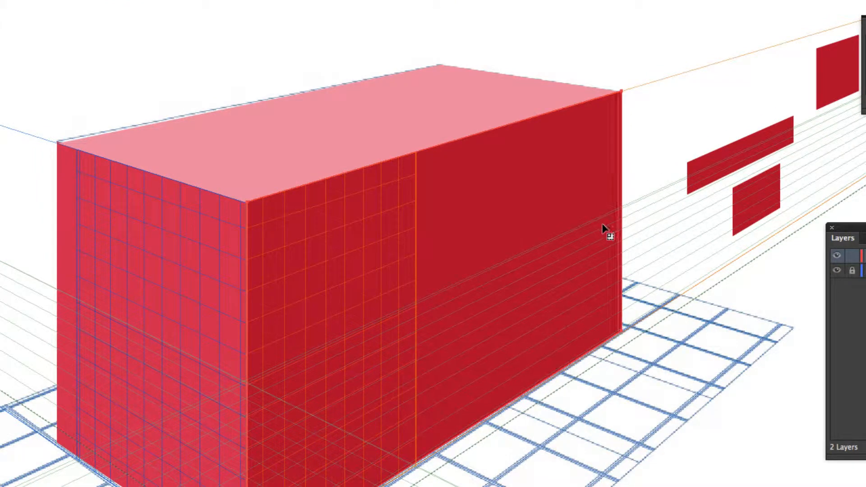
# Step: Adjust the right wall's far edge to the blueprint corner and fit the pink roof's edges to the roof outline in perspective
pyautogui.moveTo(602, 224)
pyautogui.mouseDown()
pyautogui.moveTo(390, 328)
pyautogui.moveTo(823, 130)
pyautogui.moveTo(730, 174)
pyautogui.moveTo(621, 201)
pyautogui.mouseUp()
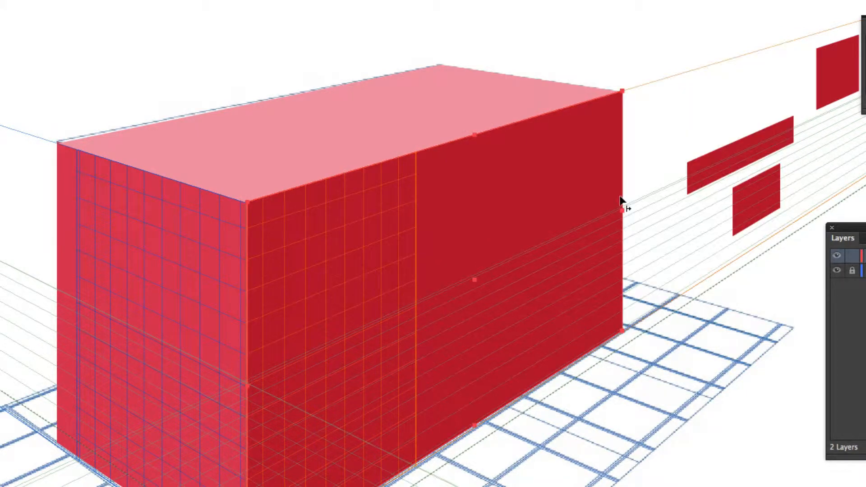
pyautogui.click(227, 139)
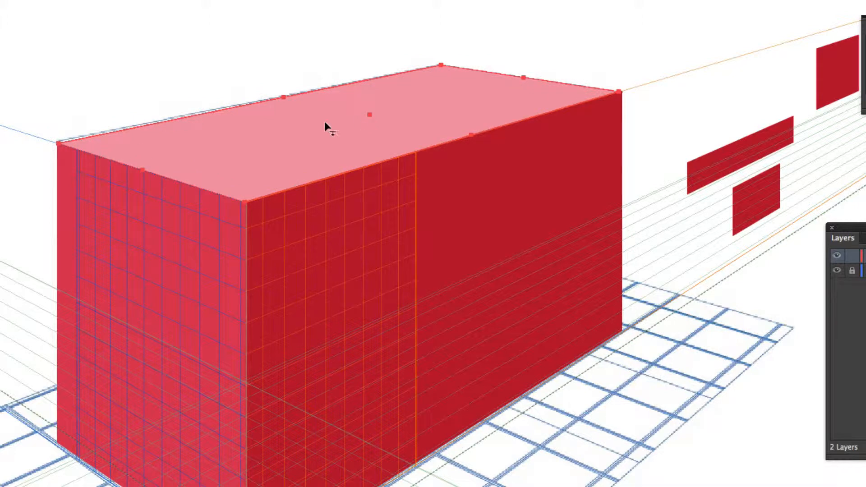
pyautogui.moveTo(283, 96); pyautogui.dragTo(282, 94)
pyautogui.moveTo(139, 170); pyautogui.dragTo(141, 169)
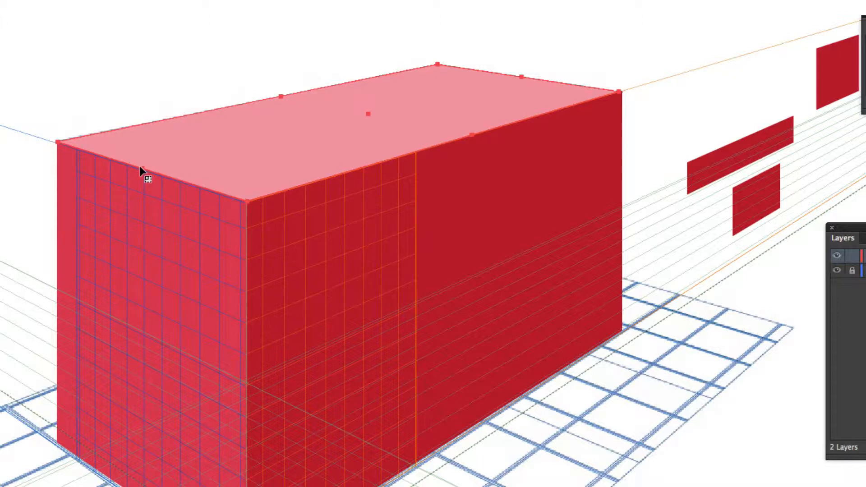
pyautogui.moveTo(521, 76); pyautogui.dragTo(524, 77)
pyautogui.click(560, 60)
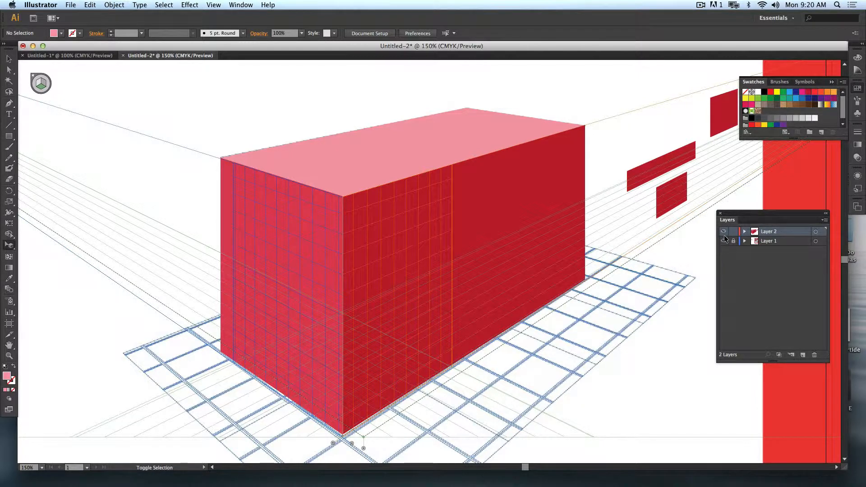
# Step: Try moving the roof off the building with the regular Selection tool while the grid is hidden, and return it to its place
pyautogui.keyDown('ctrl'); pyautogui.click(724, 240); pyautogui.keyUp('ctrl')
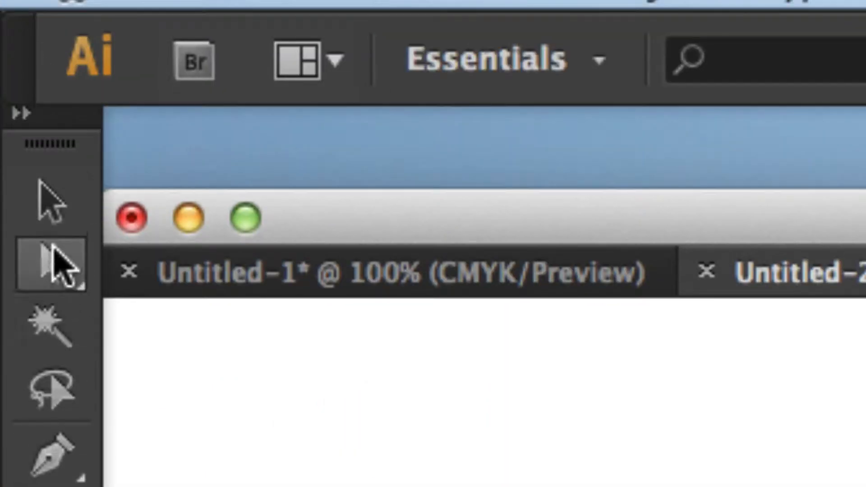
pyautogui.click(49, 208)
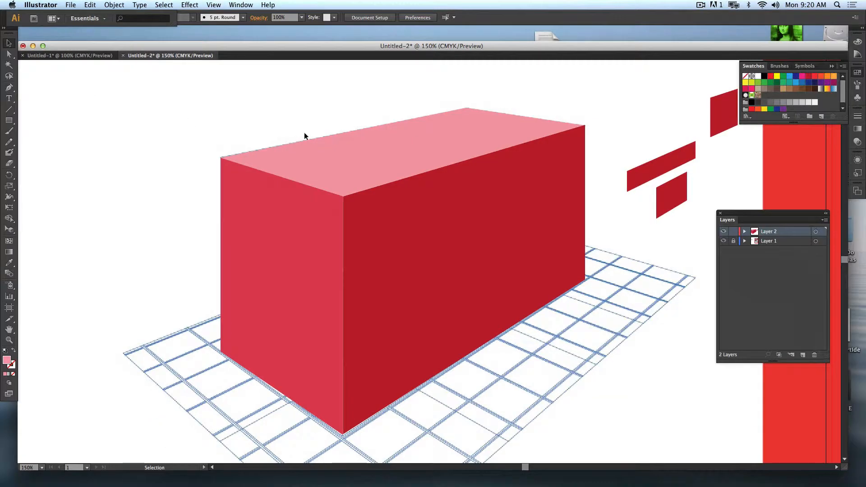
pyautogui.click(334, 158)
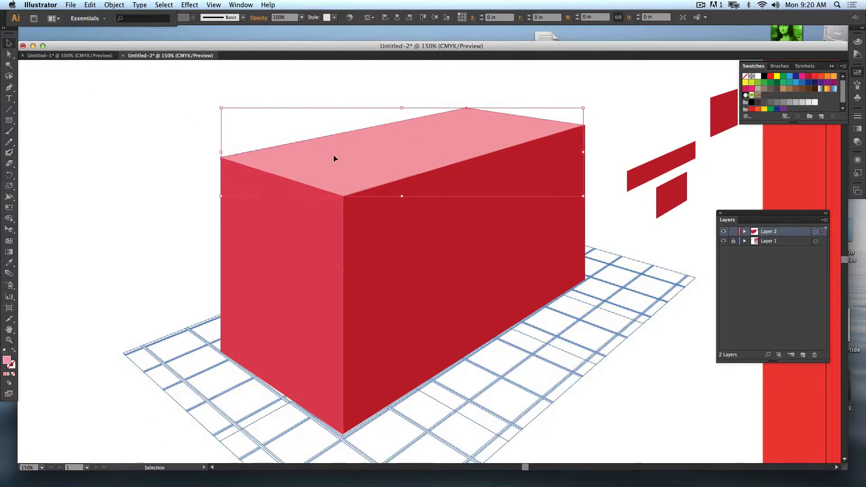
pyautogui.moveTo(338, 160); pyautogui.dragTo(158, 341)
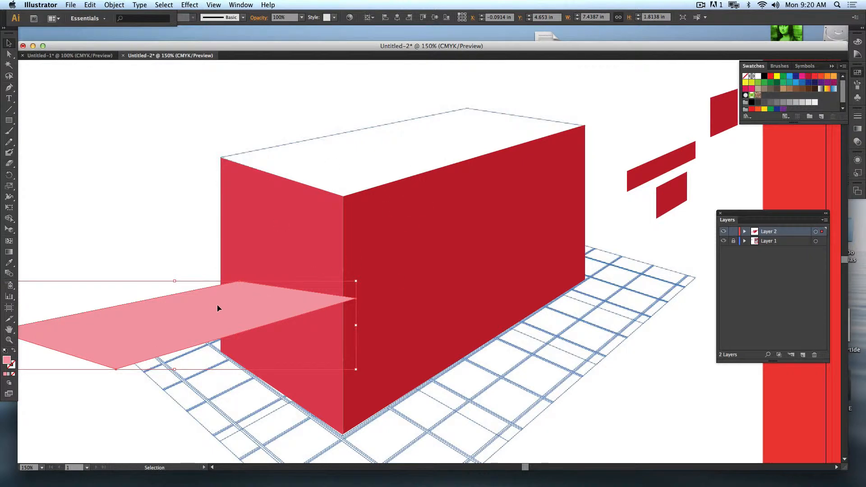
pyautogui.hotkey('shift', 'v')
pyautogui.moveTo(196, 257); pyautogui.dragTo(376, 156)
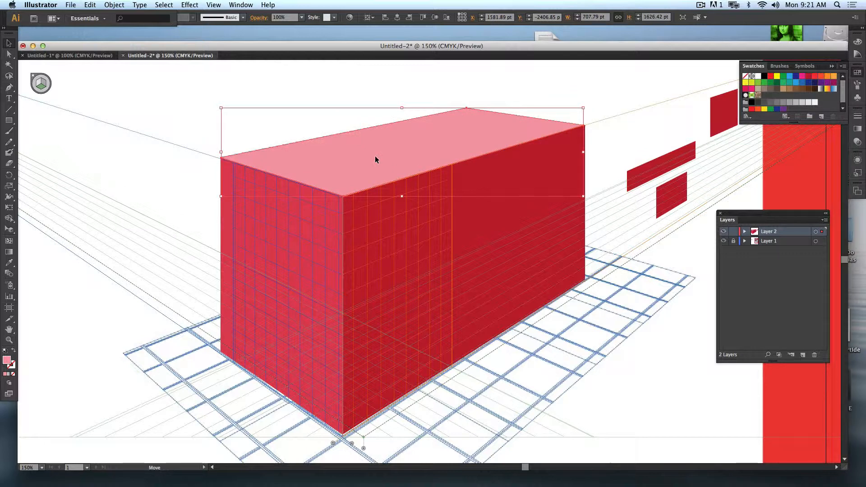
# Step: Delete the small dark red rectangles beyond the building's right wall
pyautogui.moveTo(658, 87); pyautogui.dragTo(714, 194)
pyautogui.press('Delete')
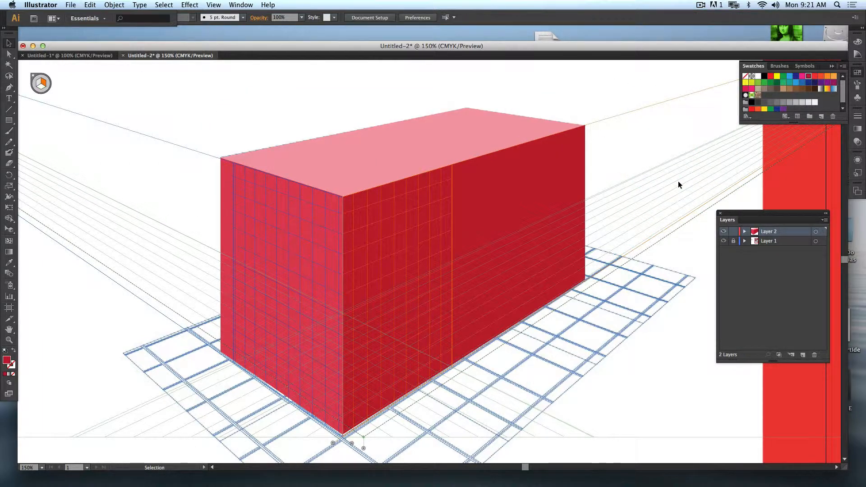
# Step: Unlock Layer 1 and select the second arched window on the flat red facade
pyautogui.hscroll(10, 602, 141)
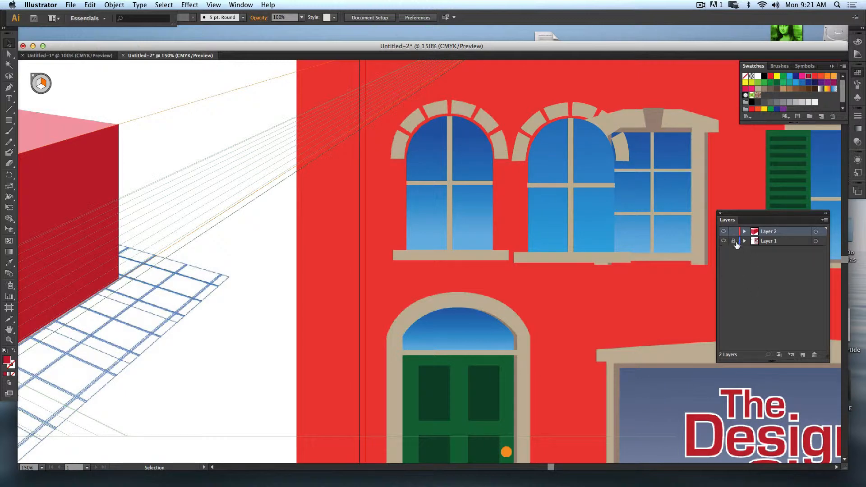
pyautogui.click(562, 145)
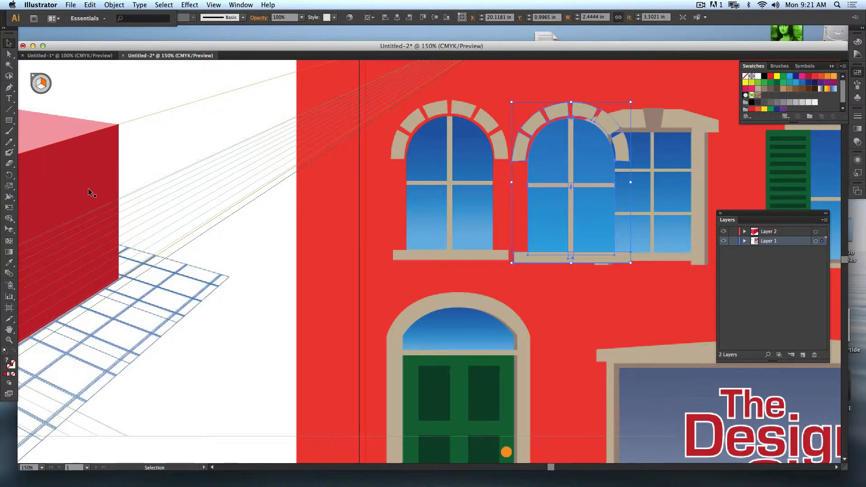
pyautogui.hscroll(-10, 145, 191)
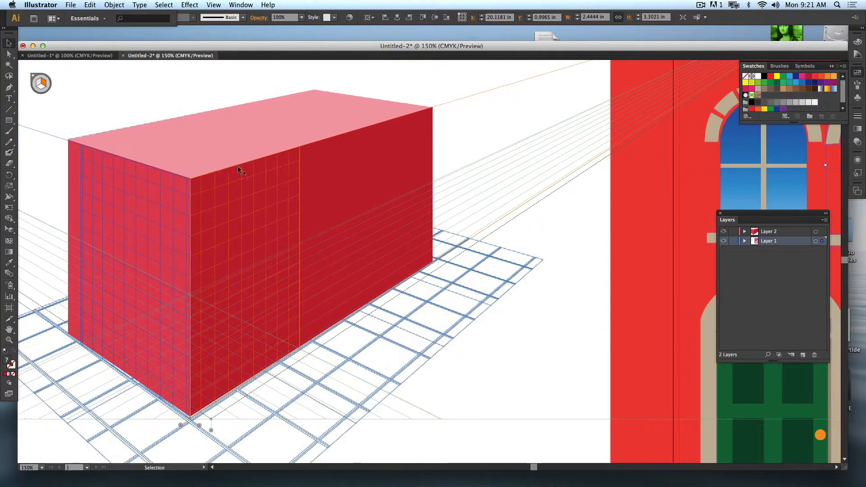
pyautogui.hscroll(8, 361, 185)
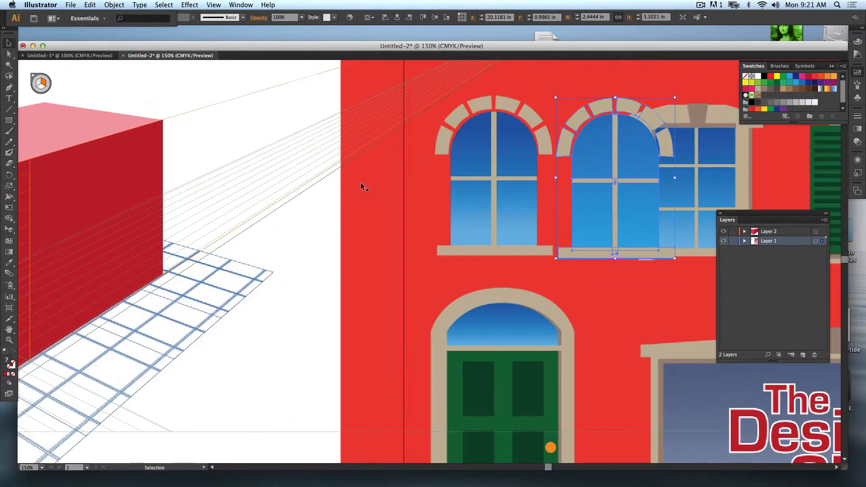
pyautogui.hscroll(-9, 347, 235)
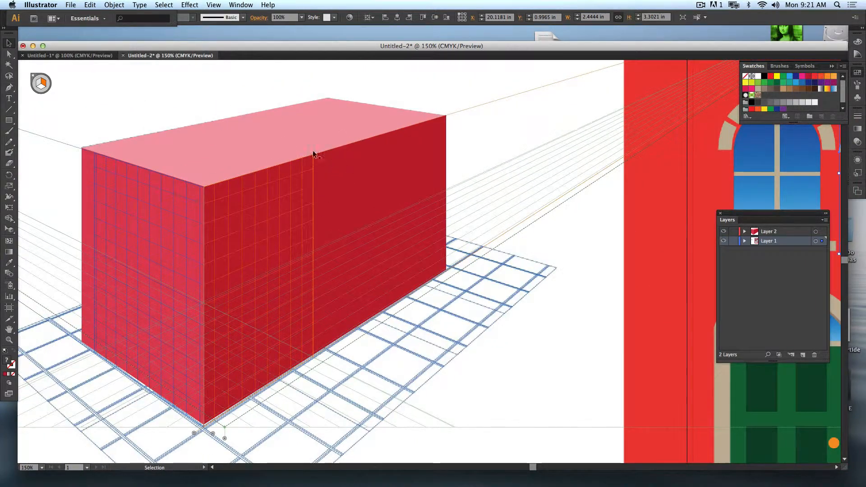
pyautogui.hscroll(5, 570, 205)
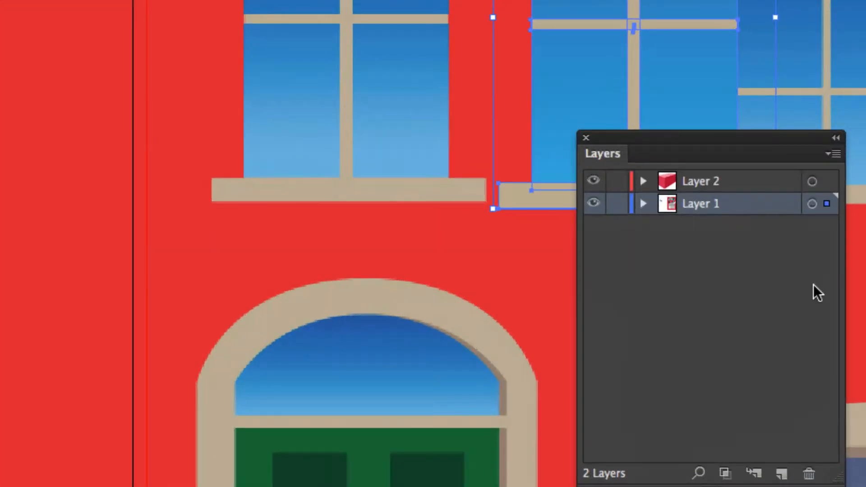
# Step: Add a new layer at the top of the stack above Layer 2 and hide Layer 2 to expose the blueprint
pyautogui.click(782, 473)
pyautogui.moveTo(733, 203); pyautogui.dragTo(730, 174)
pyautogui.press('super+z')
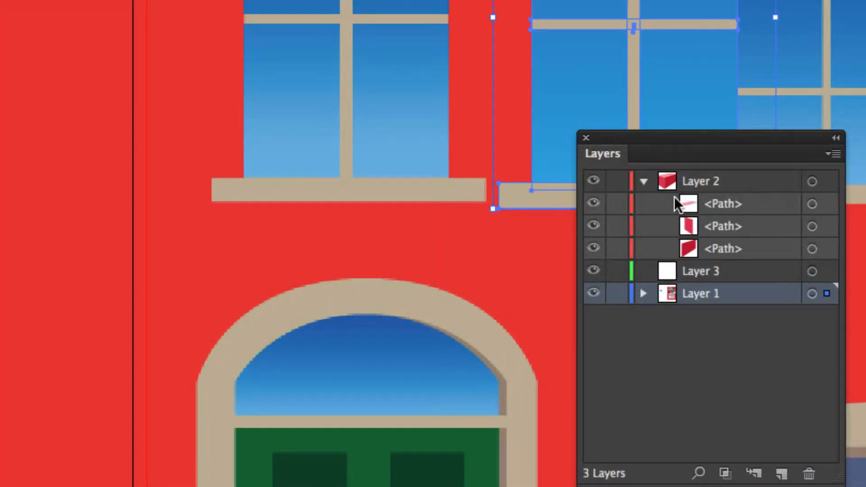
pyautogui.moveTo(726, 273); pyautogui.dragTo(707, 171)
pyautogui.click(644, 204)
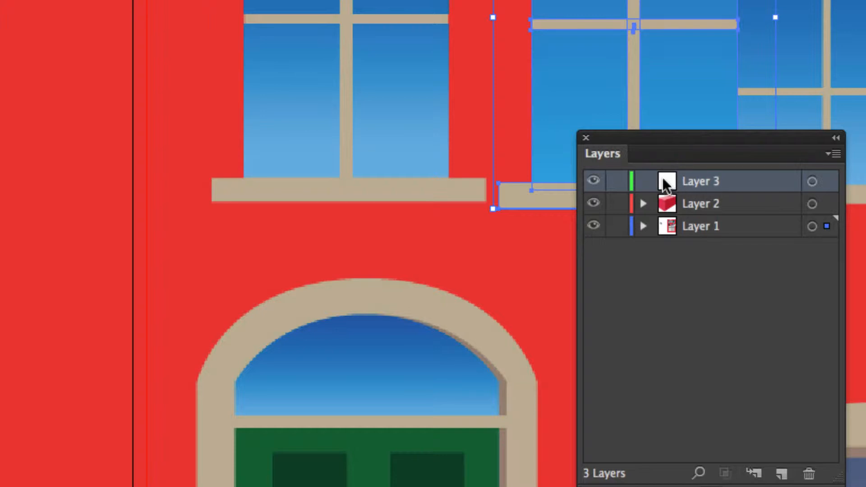
pyautogui.click(594, 203)
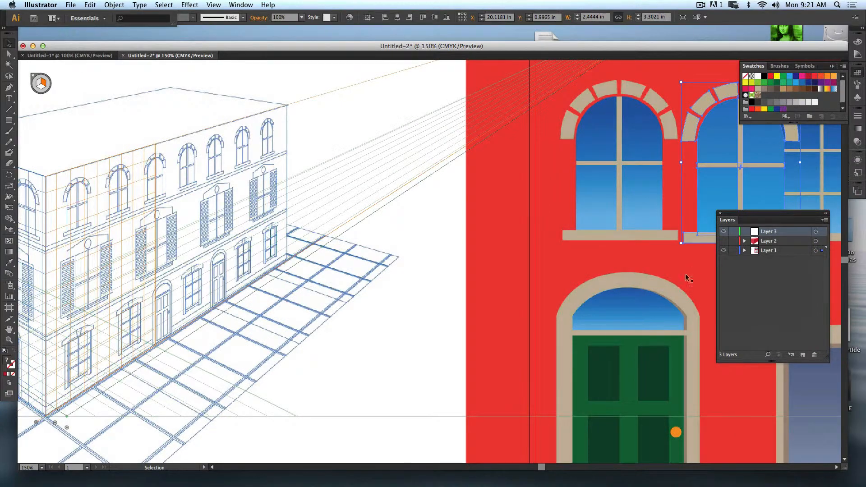
# Step: Move the arched window beside the blueprint and bring it onto the building's right plane in perspective with the Perspective Selection tool
pyautogui.moveTo(719, 194); pyautogui.dragTo(457, 294)
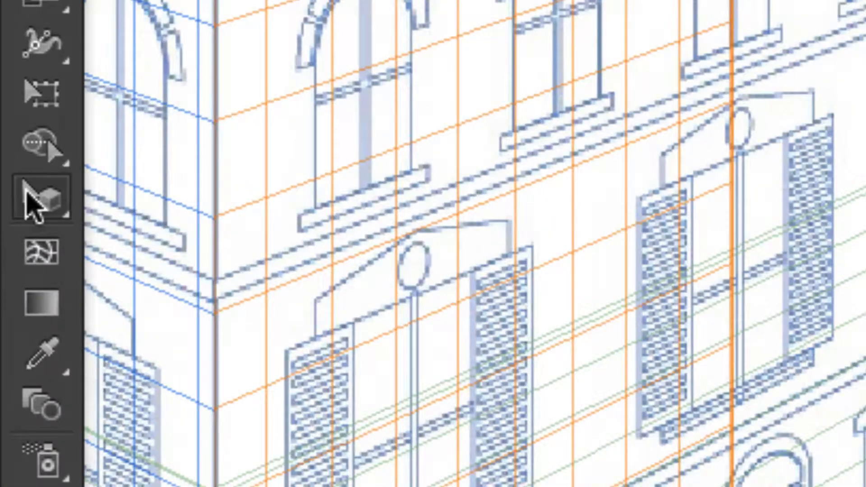
pyautogui.click(7, 229)
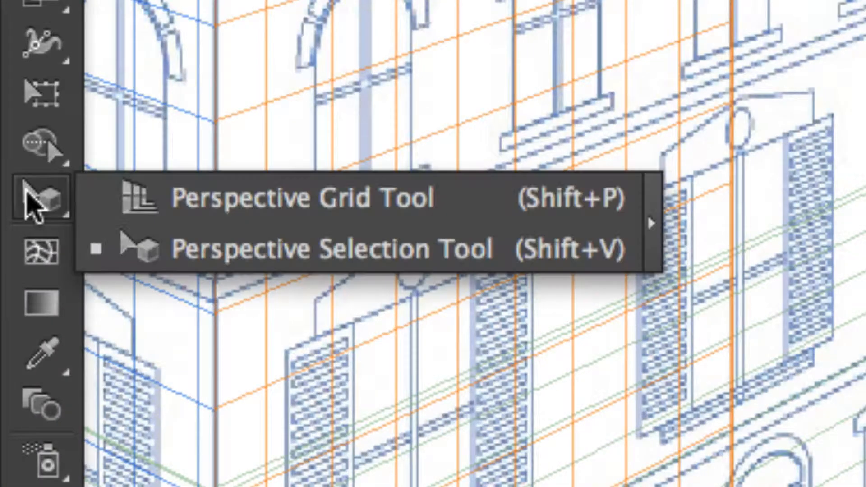
pyautogui.click(325, 252)
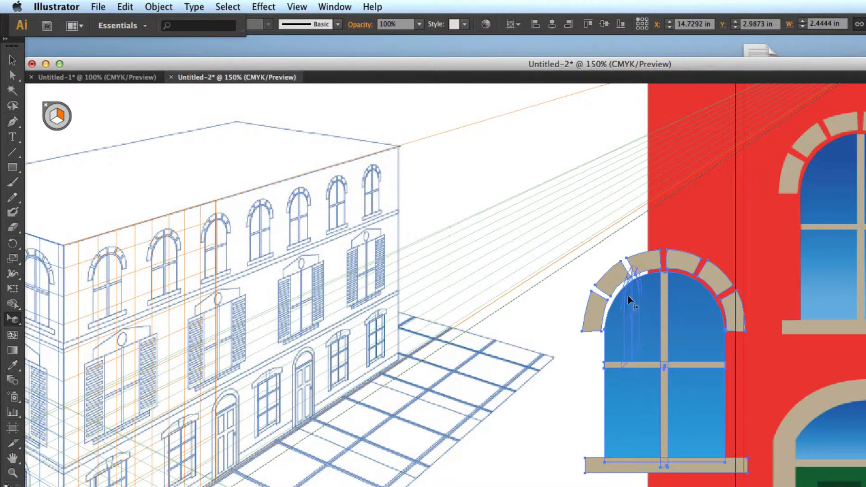
pyautogui.moveTo(627, 298); pyautogui.dragTo(643, 333)
pyautogui.press('super+z')
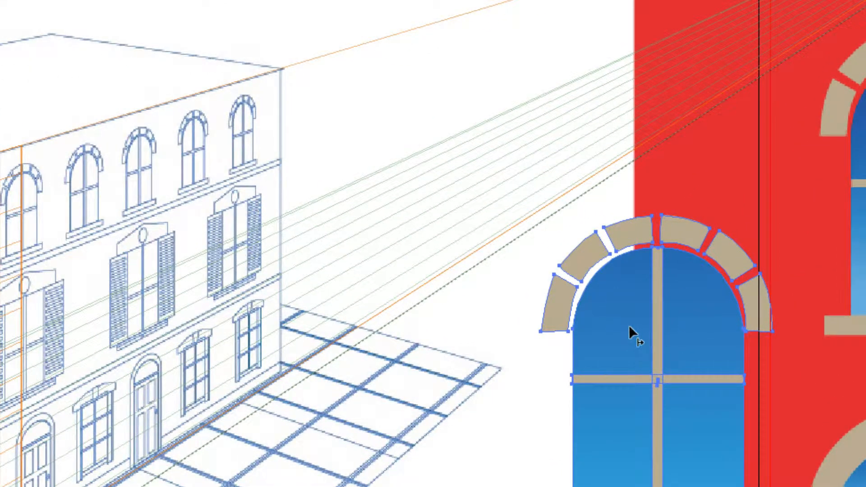
pyautogui.moveTo(630, 328); pyautogui.dragTo(259, 209)
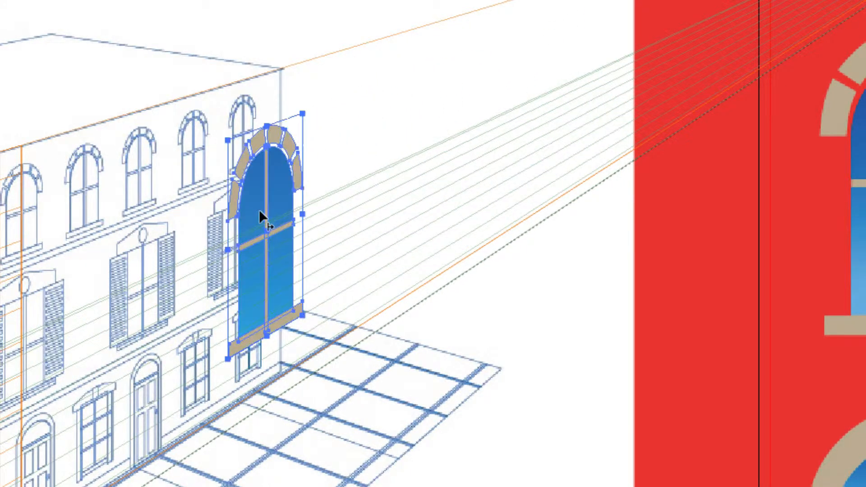
# Step: Scale and position the arched window over the top-floor window outline nearest the front corner of the right wall
pyautogui.hscroll(-7, 247, 212)
pyautogui.moveTo(567, 209); pyautogui.dragTo(212, 282)
pyautogui.moveTo(291, 159); pyautogui.dragTo(187, 244)
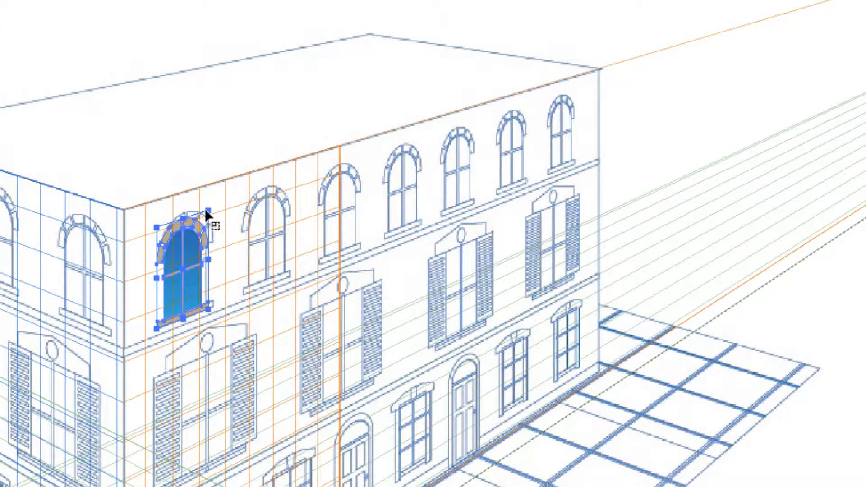
pyautogui.moveTo(206, 211); pyautogui.dragTo(218, 198)
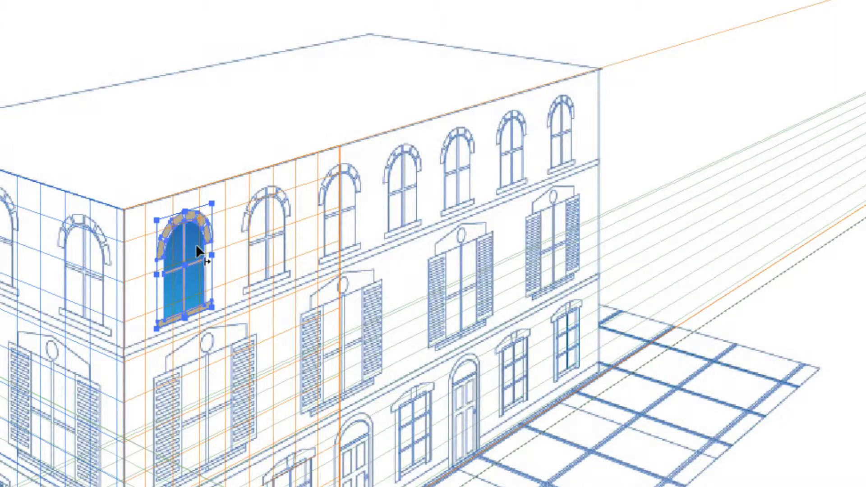
pyautogui.press('Right')
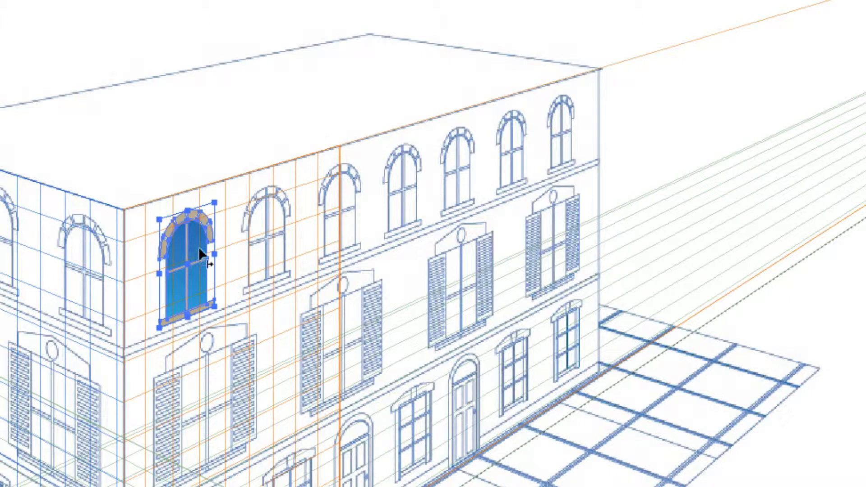
# Step: Duplicate the arched window in perspective over the remaining top-floor window outlines along the right wall
pyautogui.moveTo(182, 258); pyautogui.dragTo(554, 121)
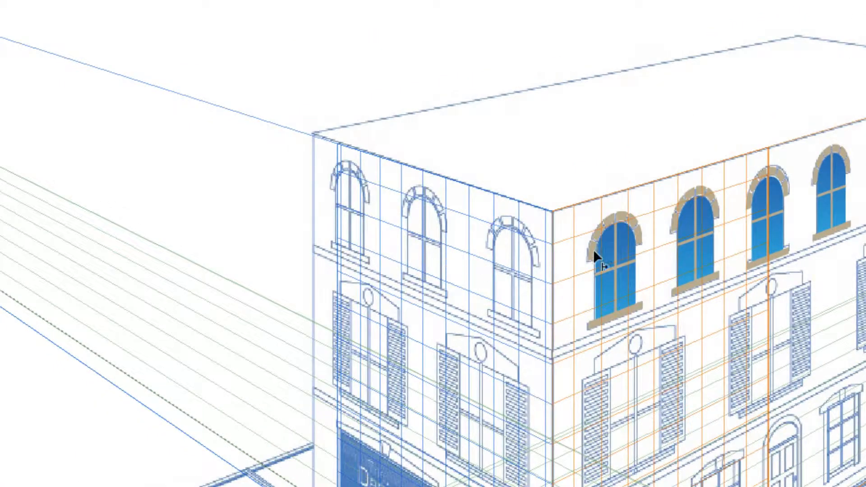
# Step: Try to bring a copy of the corner arched window around to the left plane, and delete the misaligned copy
pyautogui.moveTo(169, 252); pyautogui.dragTo(54, 251)
pyautogui.moveTo(482, 255); pyautogui.dragTo(474, 295)
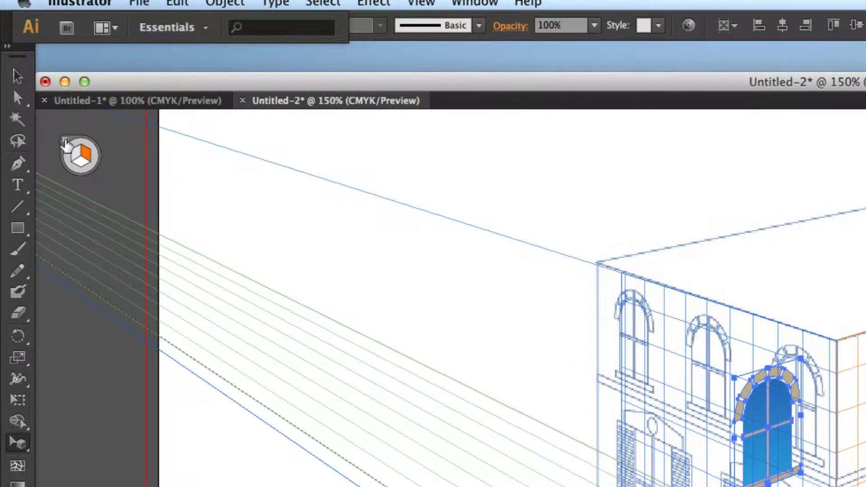
pyautogui.click(74, 154)
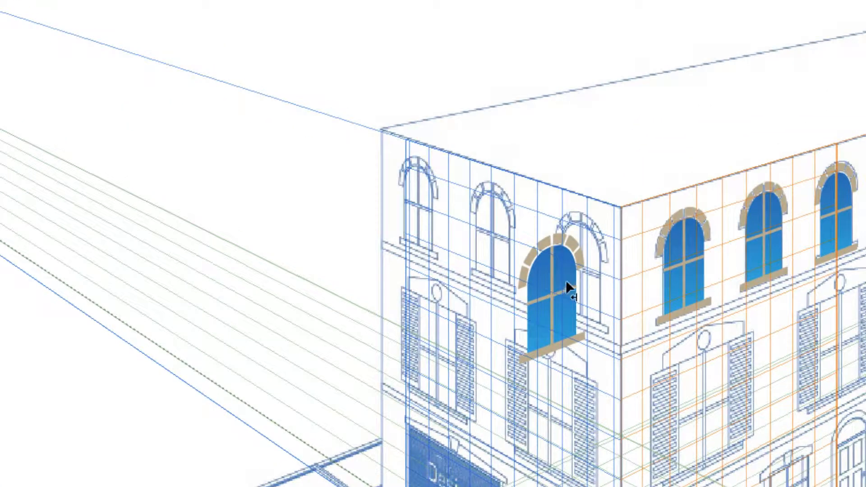
pyautogui.moveTo(568, 287); pyautogui.dragTo(595, 266)
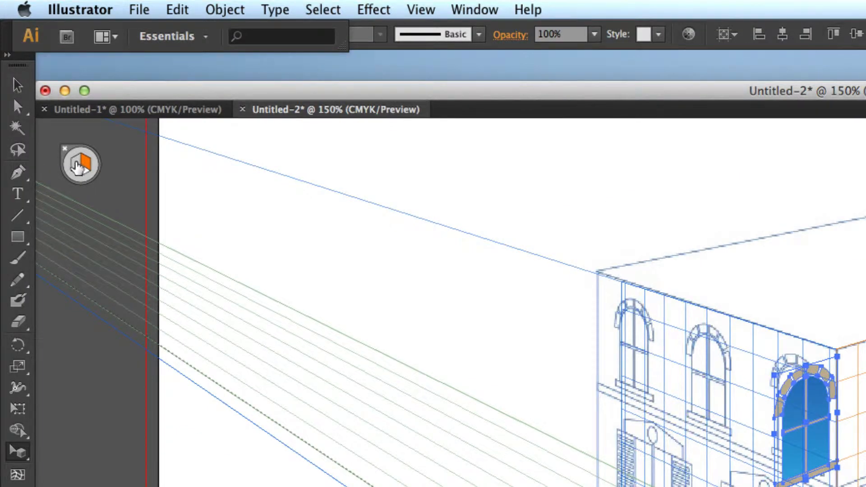
pyautogui.click(509, 287)
pyautogui.click(801, 422)
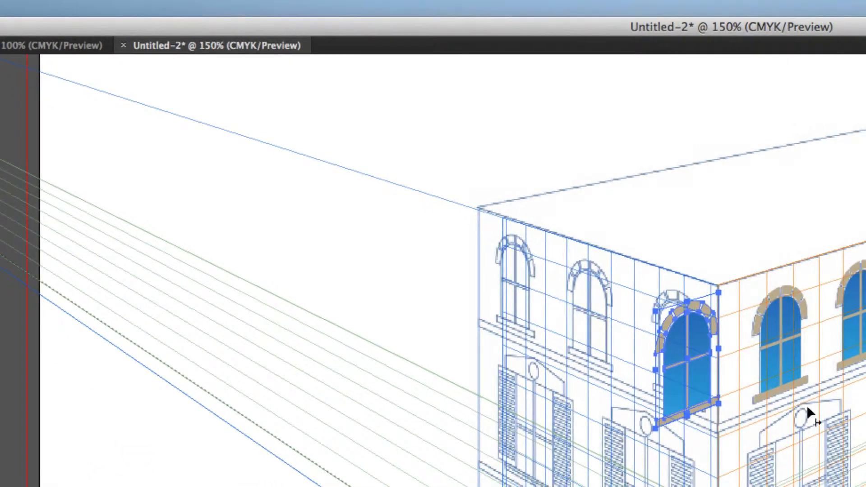
pyautogui.moveTo(708, 347); pyautogui.dragTo(733, 348)
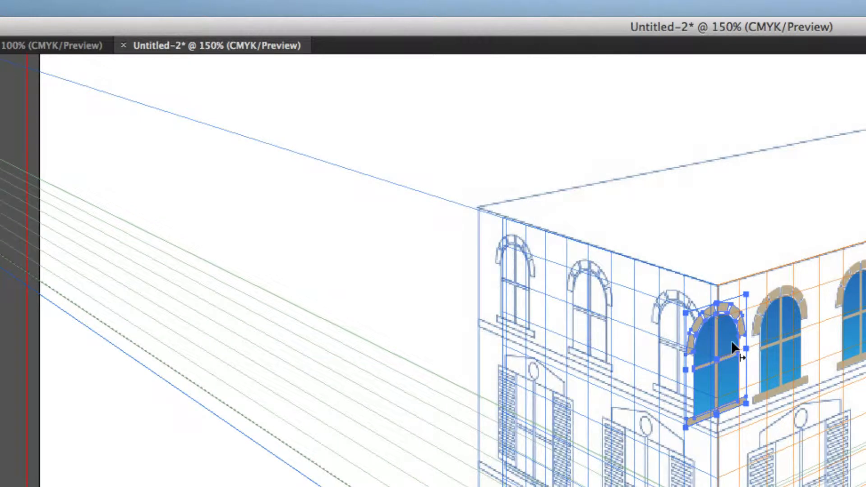
pyautogui.press('Delete')
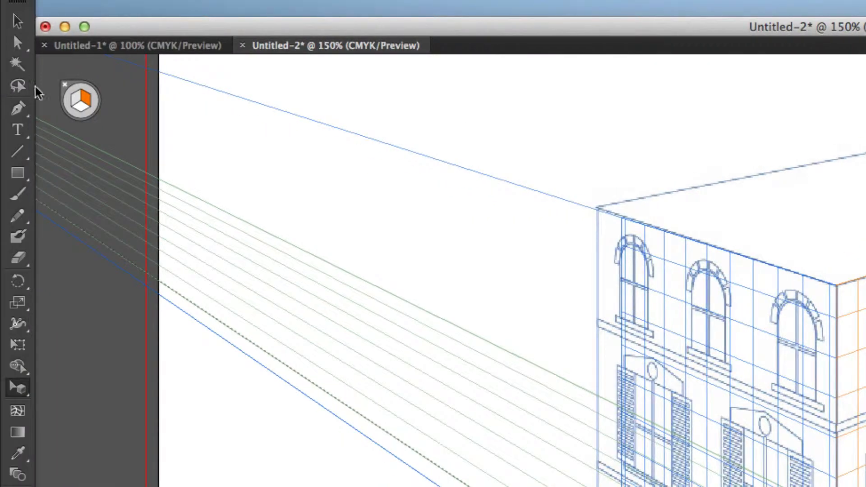
# Step: Try to transfer the copied arched window to the left wall by cutting it, pasting it and moving it over the outline
pyautogui.click(77, 100)
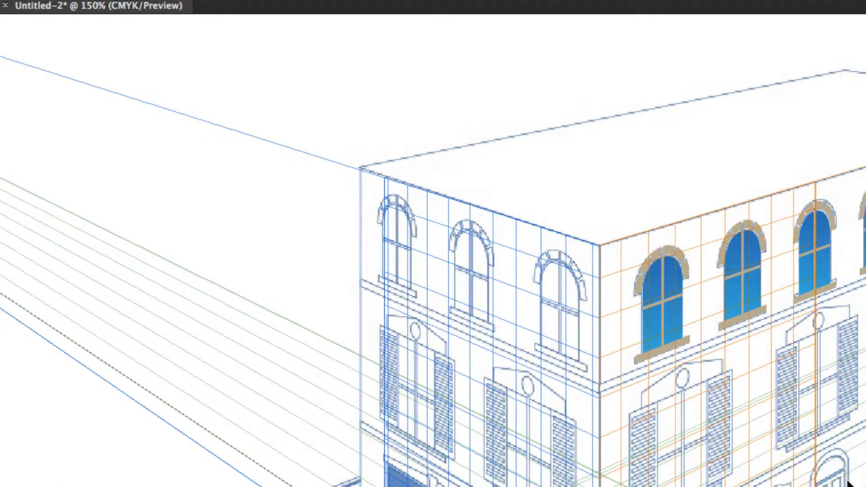
pyautogui.hotkey('ctrl', 'z')
pyautogui.moveTo(623, 385); pyautogui.dragTo(582, 280)
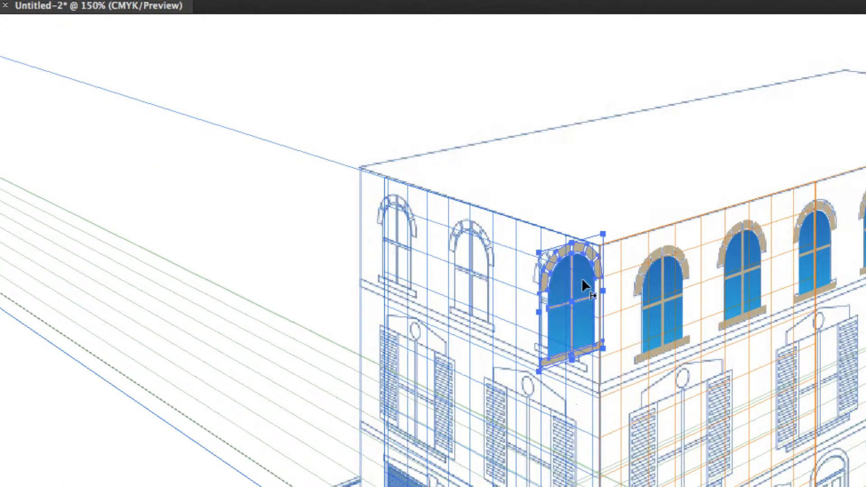
pyautogui.hotkey('ctrl', 'x')
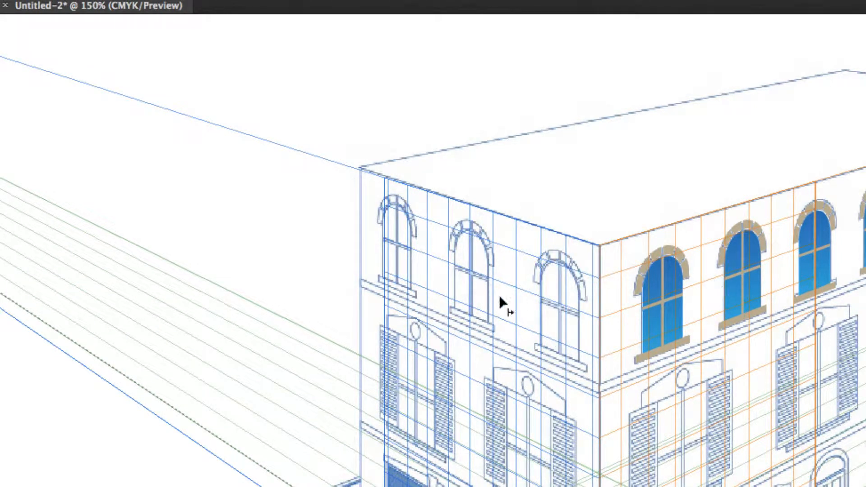
pyautogui.hotkey('ctrl', 'v')
pyautogui.moveTo(620, 381); pyautogui.dragTo(537, 286)
pyautogui.hotkey('ctrl', 'x')
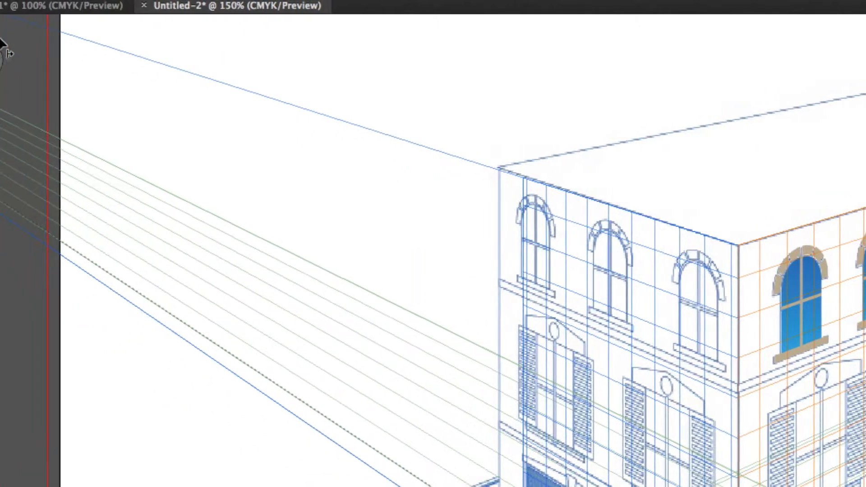
# Step: Try pasting the cut window beside the building and matching the grid plane to it with Move Plane to Match Object
pyautogui.press('1')
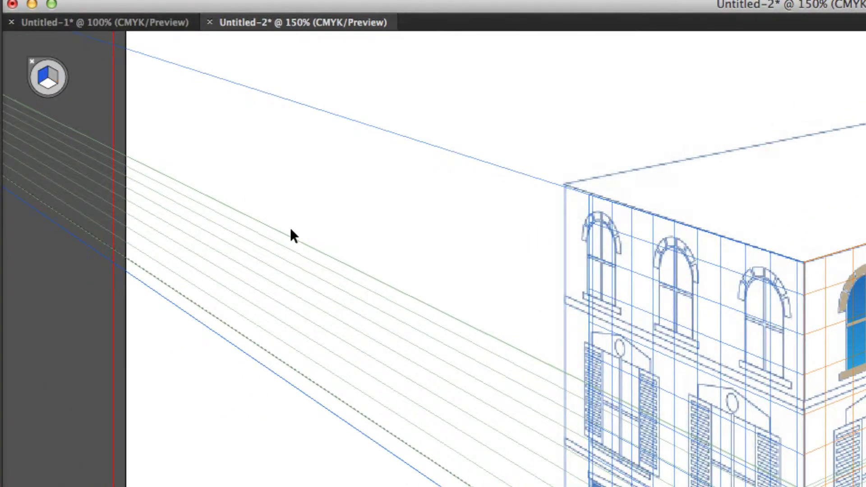
pyautogui.press('3')
pyautogui.hotkey('ctrl', 'v')
pyautogui.moveTo(799, 396); pyautogui.dragTo(492, 245)
pyautogui.rightClick(492, 246)
pyautogui.moveTo(526, 305)
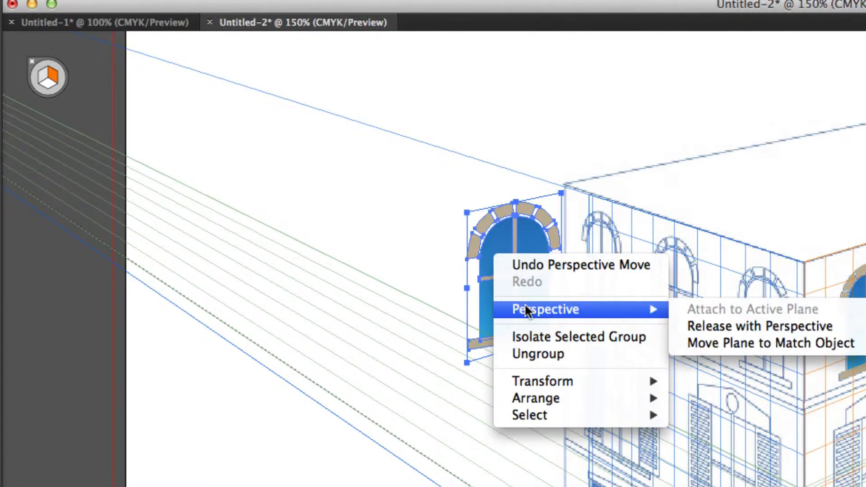
pyautogui.click(722, 345)
pyautogui.click(42, 78)
pyautogui.click(464, 299)
pyautogui.click(507, 267)
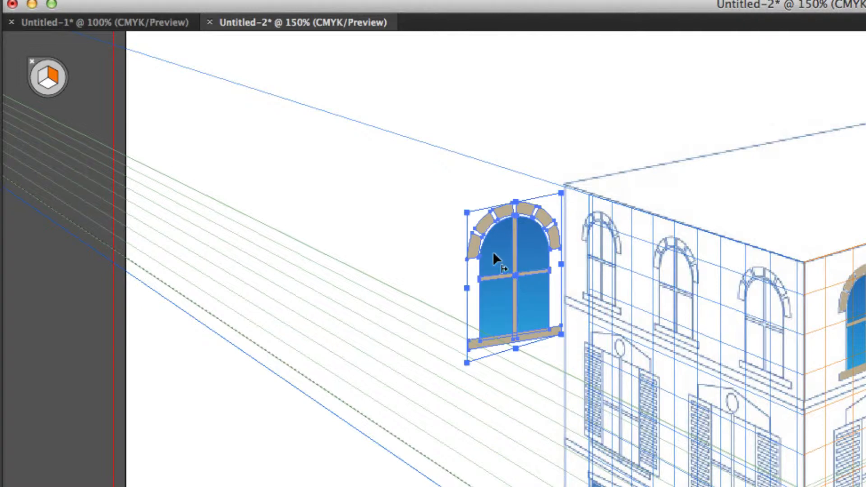
# Step: Try releasing the pasted window from perspective and moving it above its spot, and delete it
pyautogui.rightClick(496, 260)
pyautogui.moveTo(563, 314)
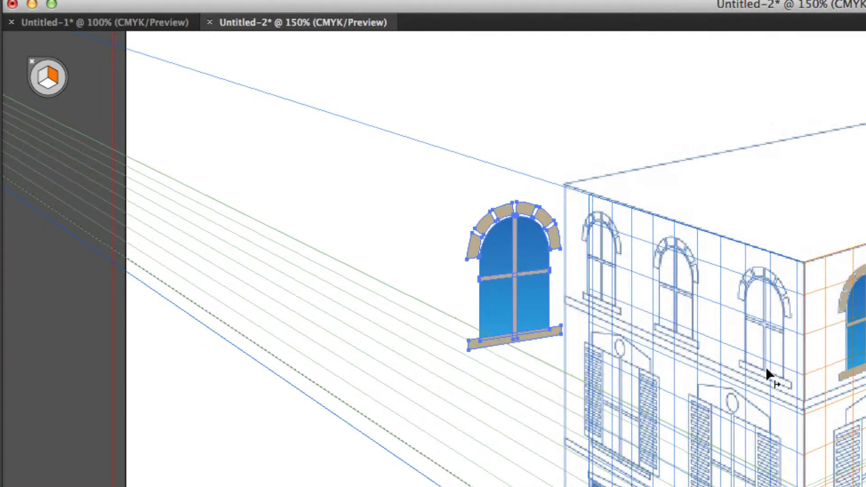
pyautogui.moveTo(534, 247); pyautogui.dragTo(510, 205)
pyautogui.click(283, 120)
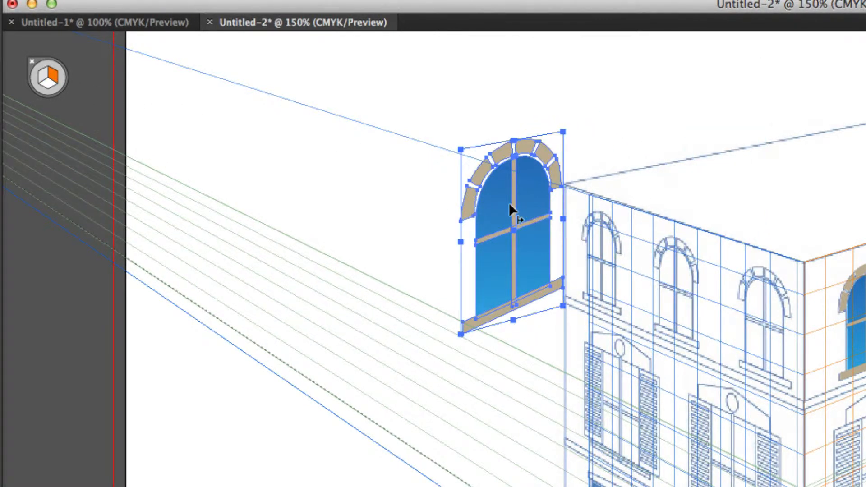
pyautogui.press('Delete')
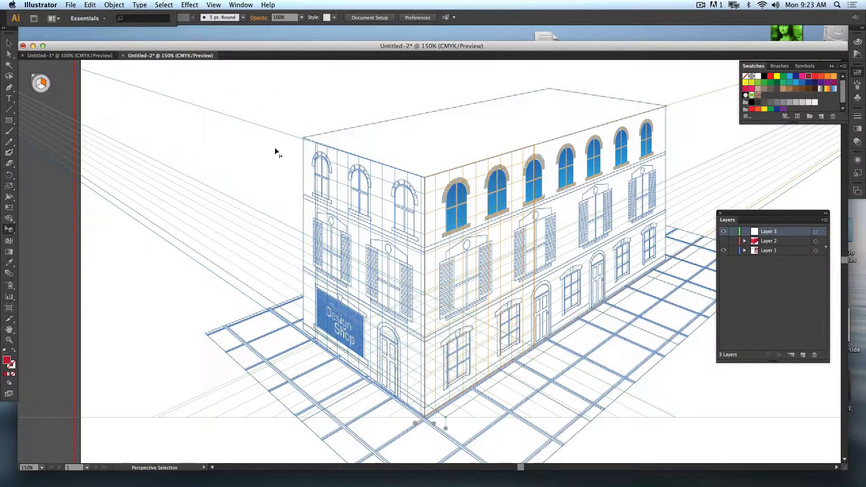
# Step: Copy the flat arched window from Untitled-1 into Untitled-2 and bring it onto the left plane in perspective beside the building
pyautogui.click(54, 55)
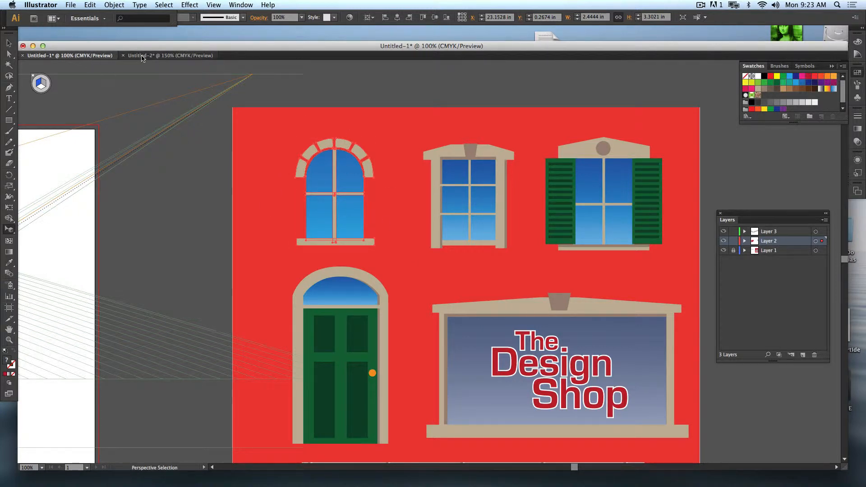
pyautogui.click(162, 55)
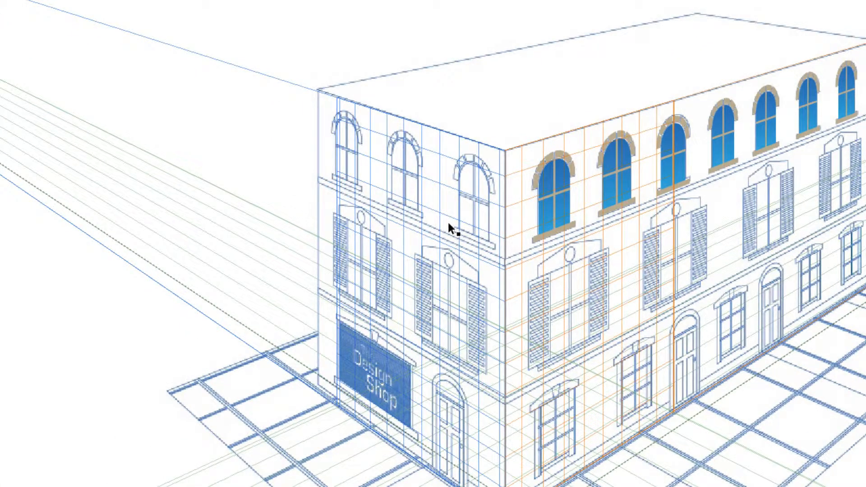
pyautogui.hotkey('ctrl', 'v')
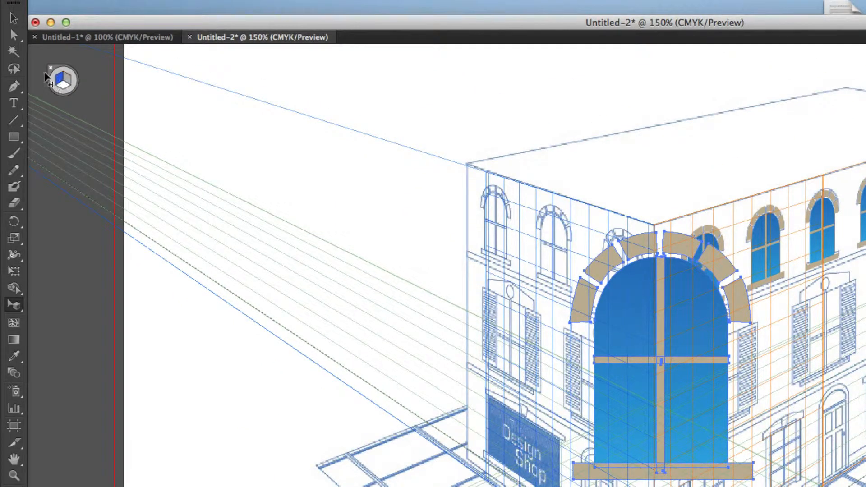
pyautogui.moveTo(620, 325); pyautogui.dragTo(372, 213)
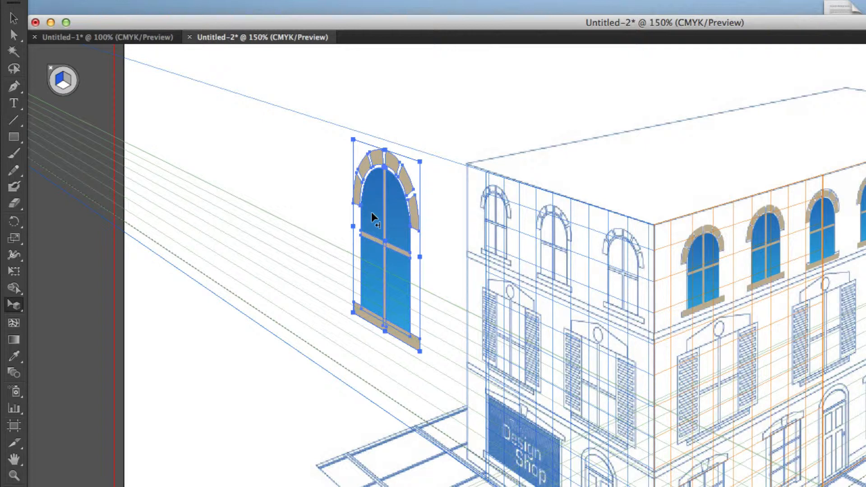
# Step: Scale and position the arched window over the top-floor outline nearest the front corner of the left wall
pyautogui.moveTo(373, 208); pyautogui.dragTo(648, 377)
pyautogui.moveTo(614, 245); pyautogui.dragTo(605, 228)
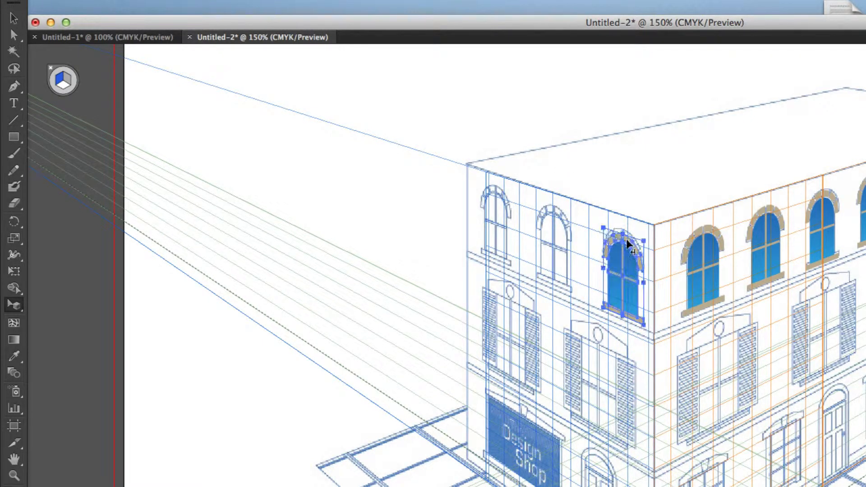
pyautogui.moveTo(643, 318); pyautogui.dragTo(644, 321)
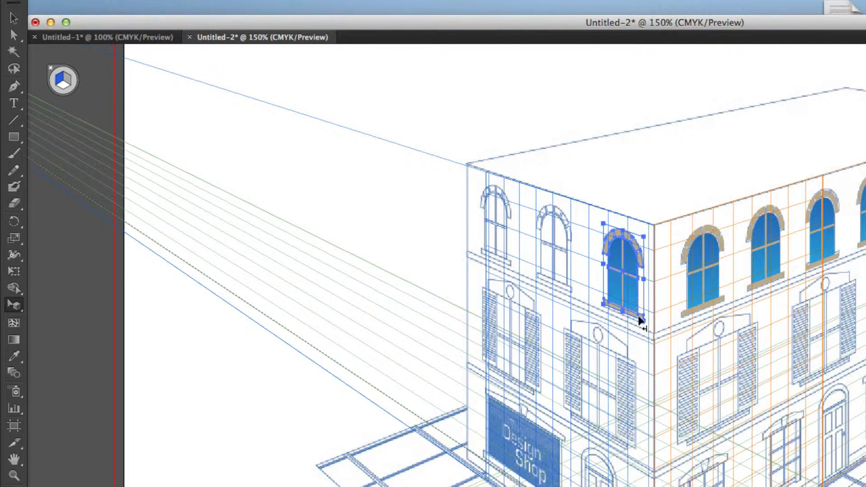
pyautogui.moveTo(628, 290); pyautogui.dragTo(627, 289)
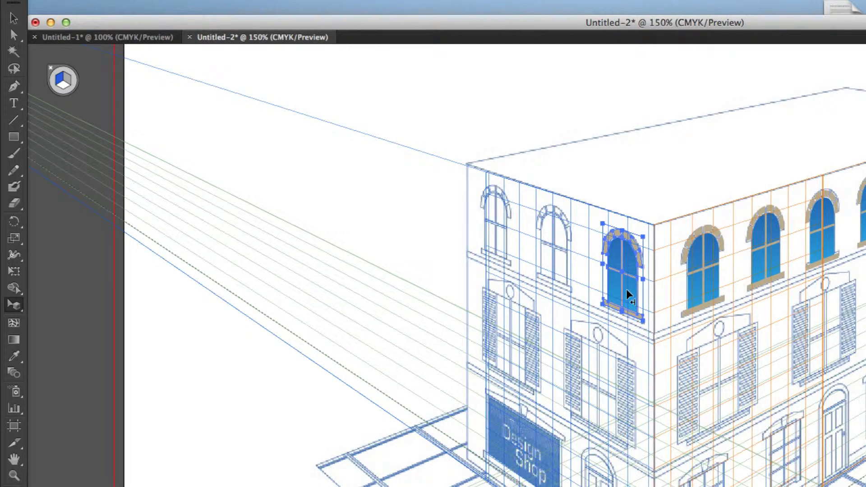
pyautogui.press('Down')
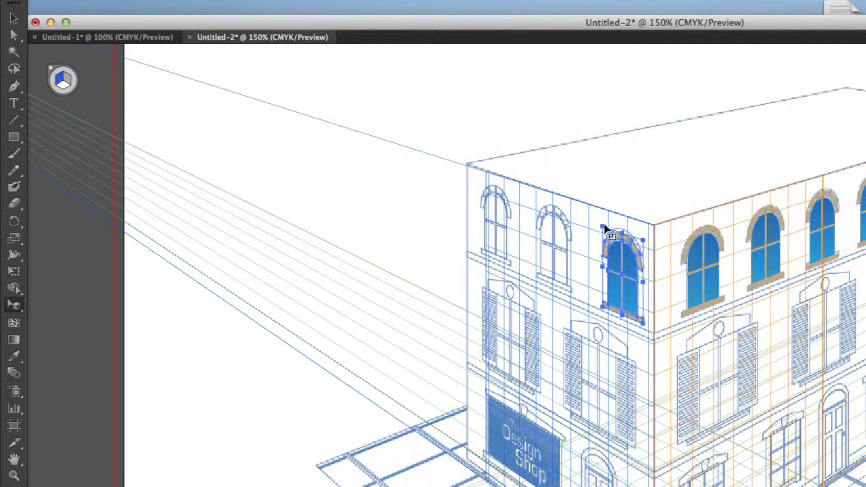
pyautogui.moveTo(602, 226); pyautogui.dragTo(598, 222)
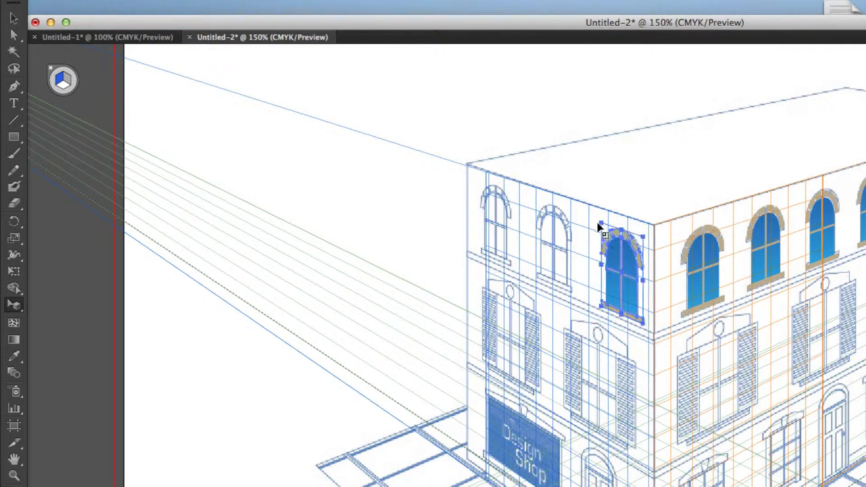
# Step: Duplicate the left wall's arched window over its other two top-floor outlines and close the Perspective Grid Options unchanged
pyautogui.moveTo(623, 295); pyautogui.dragTo(498, 244)
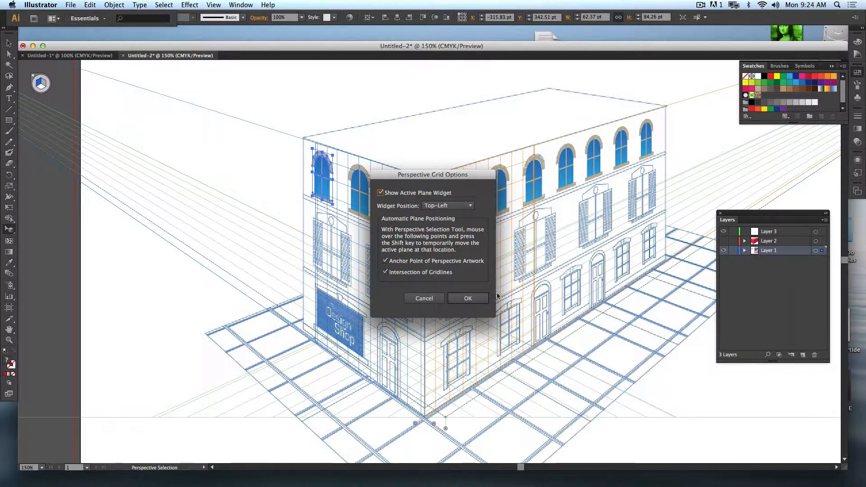
pyautogui.click(474, 298)
# Step: Show Layer 2 briefly to check how the windows stack against the red walls, and hide it again
pyautogui.click(723, 241)
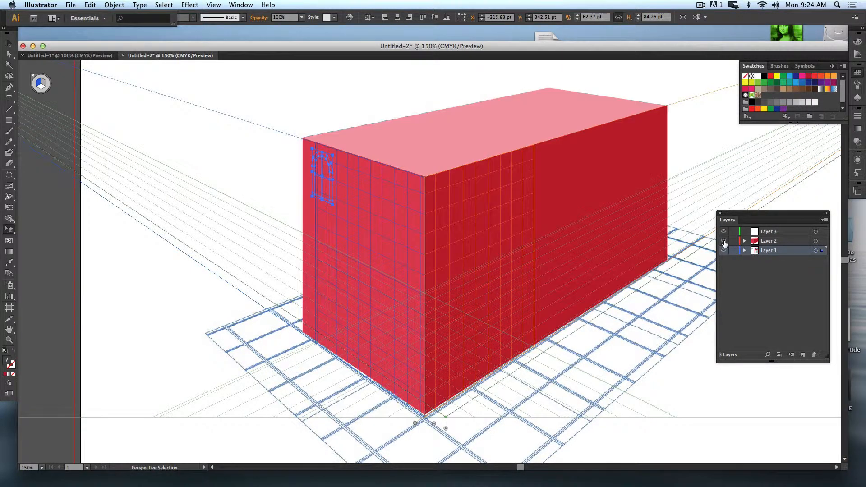
pyautogui.click(781, 242)
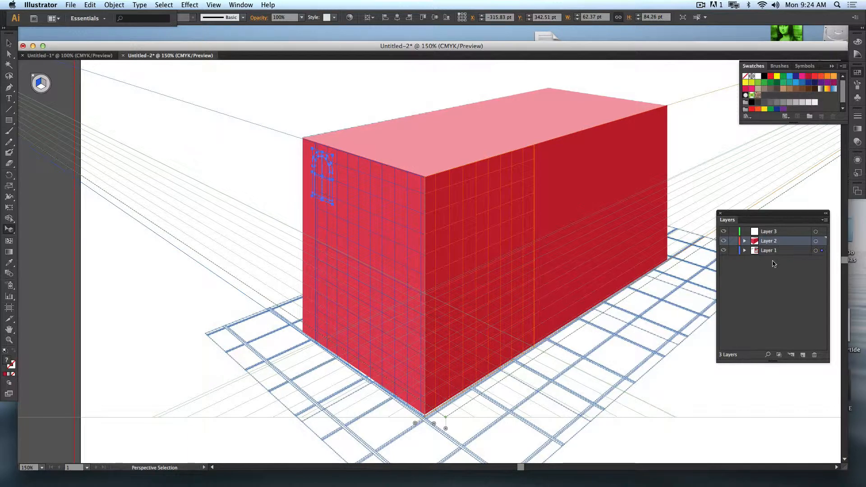
pyautogui.press('v')
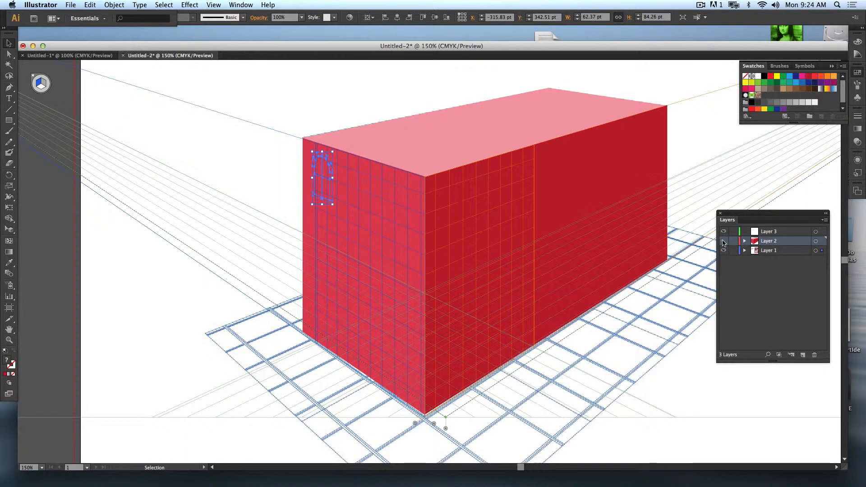
pyautogui.click(723, 241)
# Step: Transfer all the top-floor arched windows from Layer 1 to Layer 3 and realign them with the blueprint outlines
pyautogui.moveTo(300, 136); pyautogui.dragTo(684, 211)
pyautogui.press('super+x')
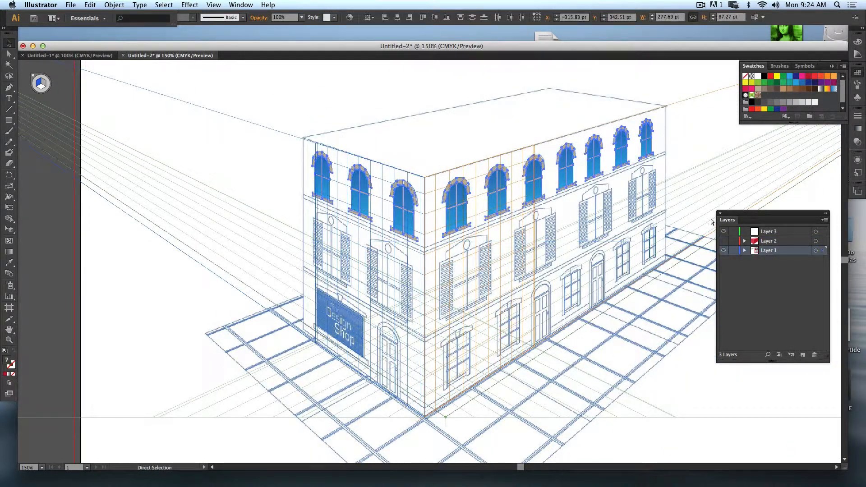
pyautogui.click(792, 233)
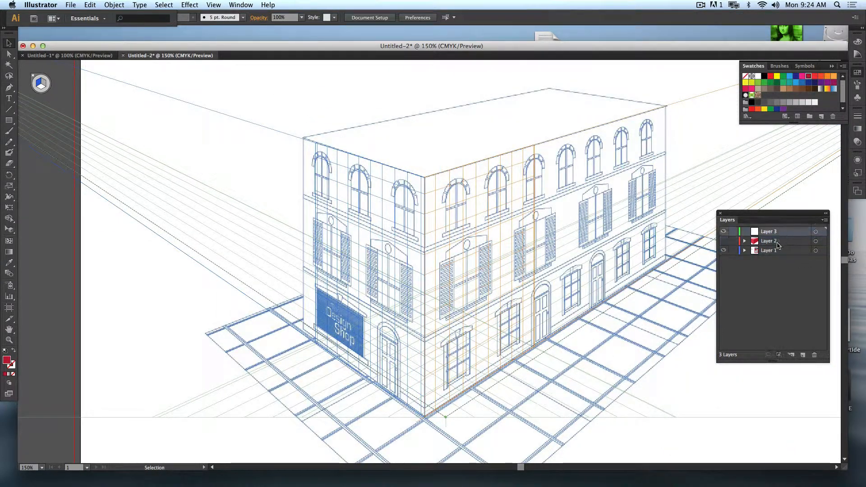
pyautogui.press('super+v')
pyautogui.moveTo(591, 233); pyautogui.dragTo(645, 148)
# Step: Hide the perspective grid and show Layer 2 to check the windows on the red walls, leaving Layer 2 hidden
pyautogui.click(723, 241)
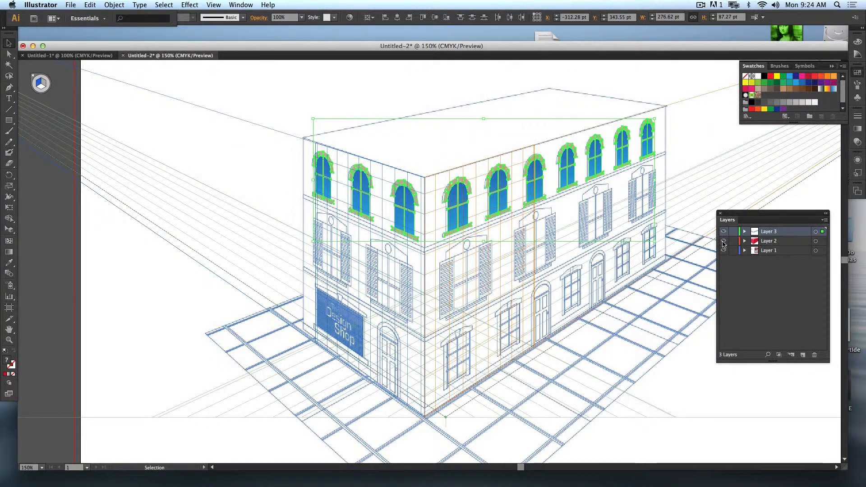
pyautogui.click(666, 362)
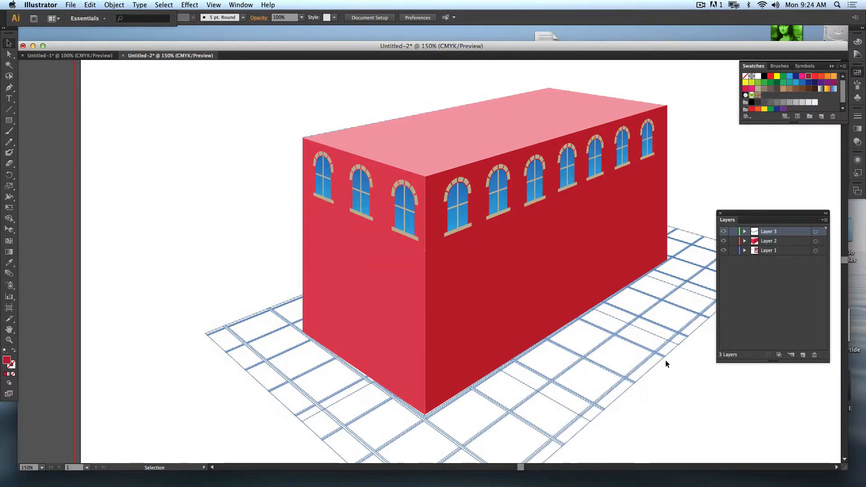
pyautogui.click(723, 241)
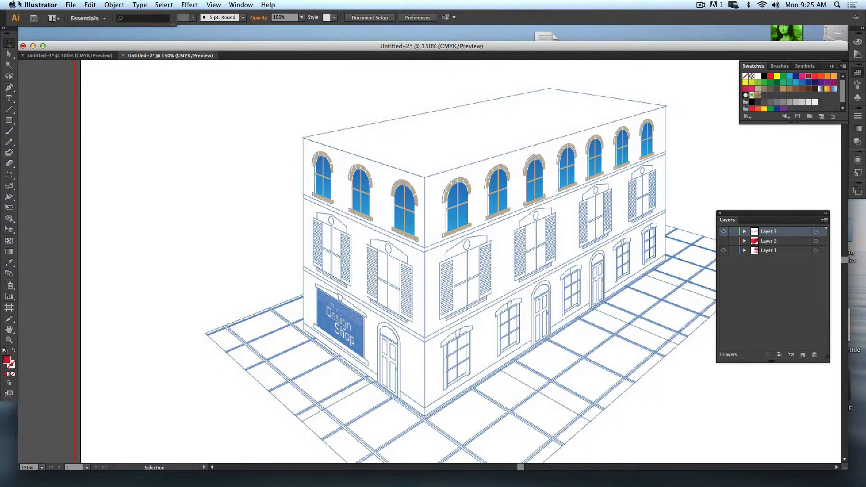
# Step: Switch to Finder, open the Building folder on the desktop and preview the overall building photo IMG_6116.JPG
pyautogui.click(33, 46)
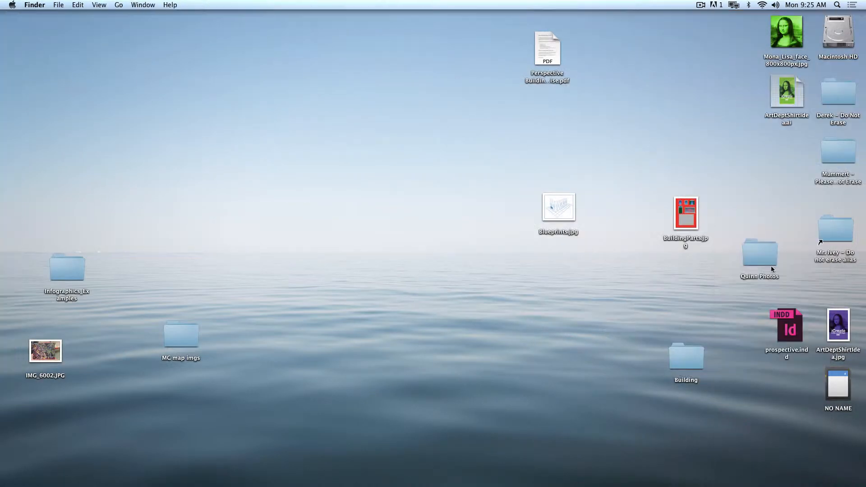
pyautogui.click(686, 353)
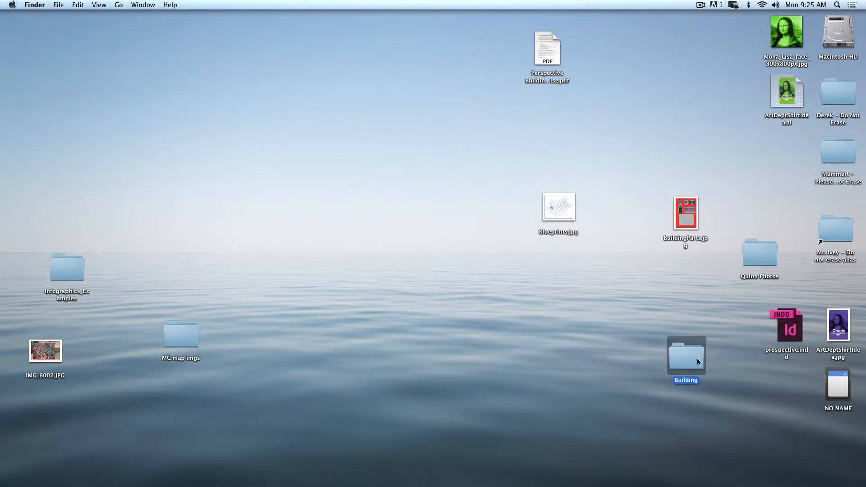
pyautogui.doubleClick(697, 358)
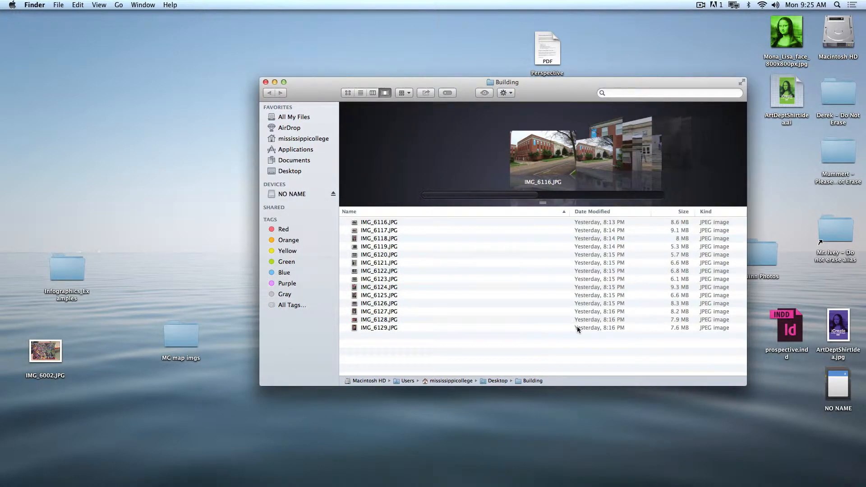
pyautogui.click(579, 165)
pyautogui.press('space')
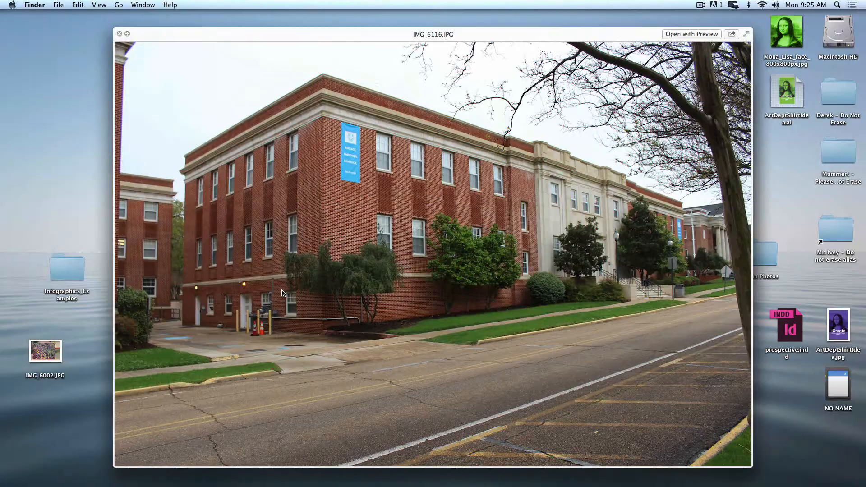
pyautogui.press('space')
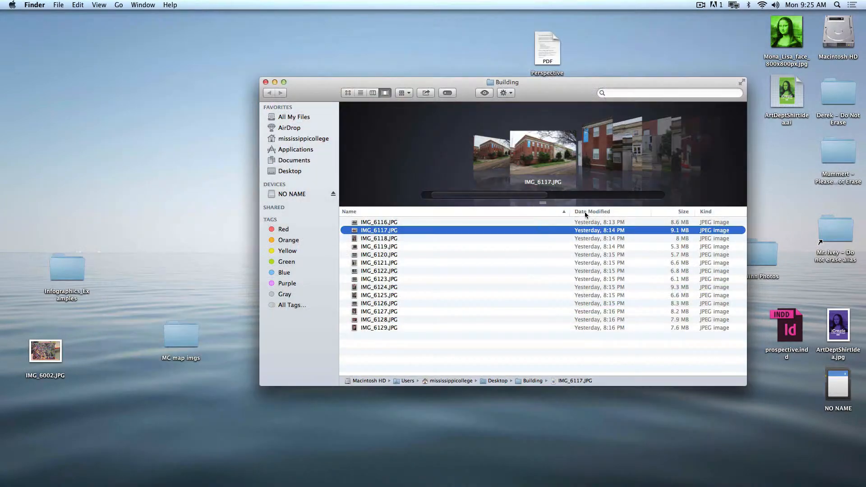
# Step: Look through the building photos from IMG_6118.JPG to IMG_6128.JPG for cornice, window, brickwork and door details, and close the preview
pyautogui.click(371, 239)
pyautogui.press('space')
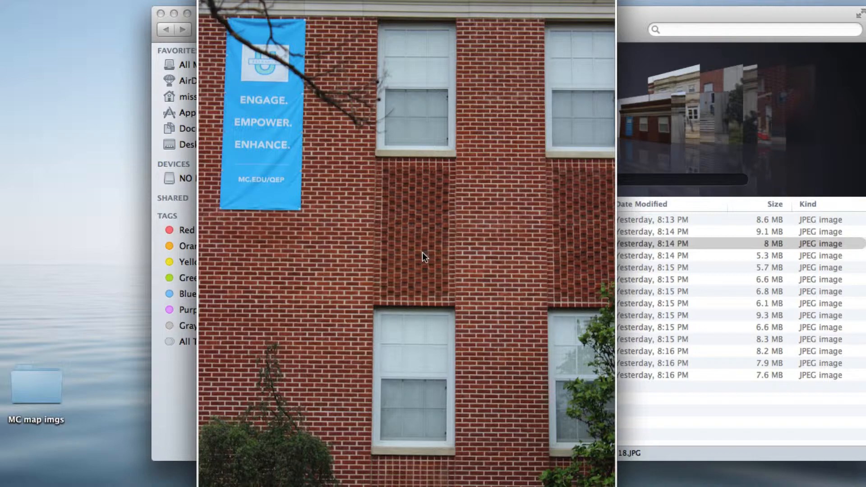
pyautogui.press('Down')
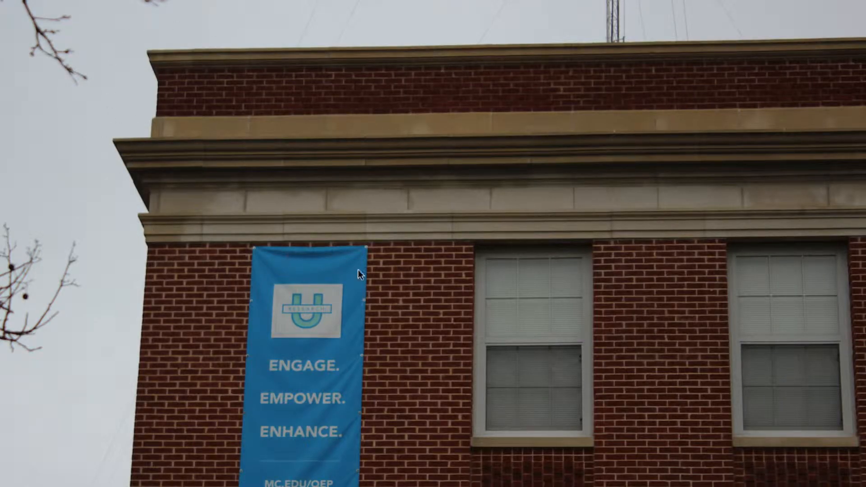
pyautogui.press('Down')
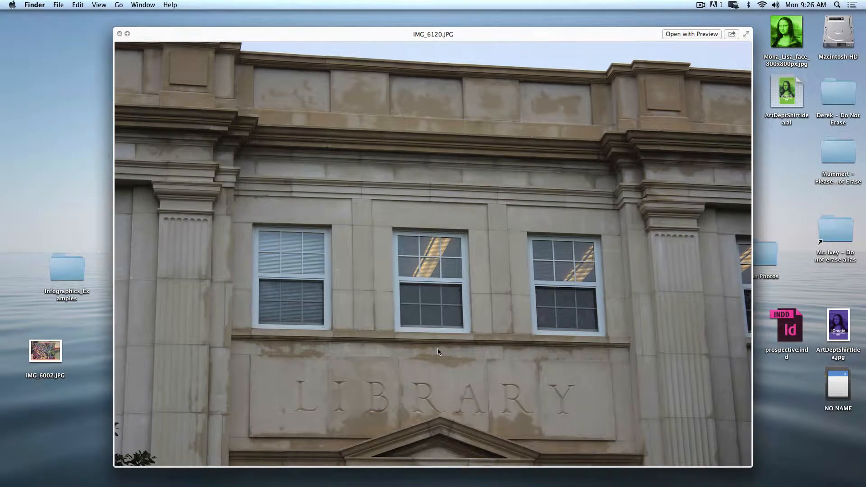
pyautogui.press('Down')
pyautogui.press('Down')
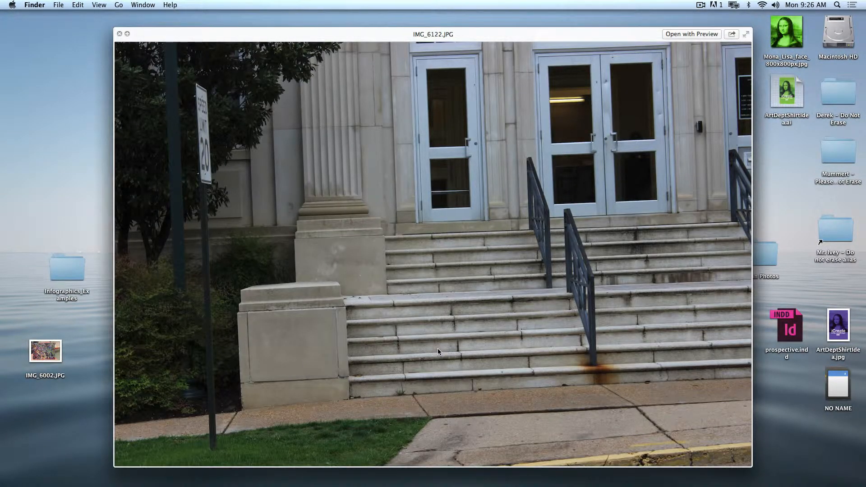
pyautogui.press('Down')
pyautogui.press('Down')
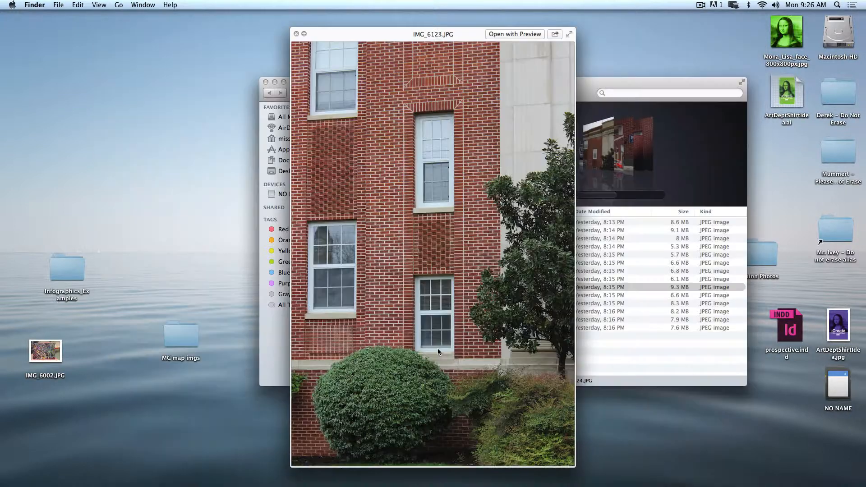
pyautogui.press('Down')
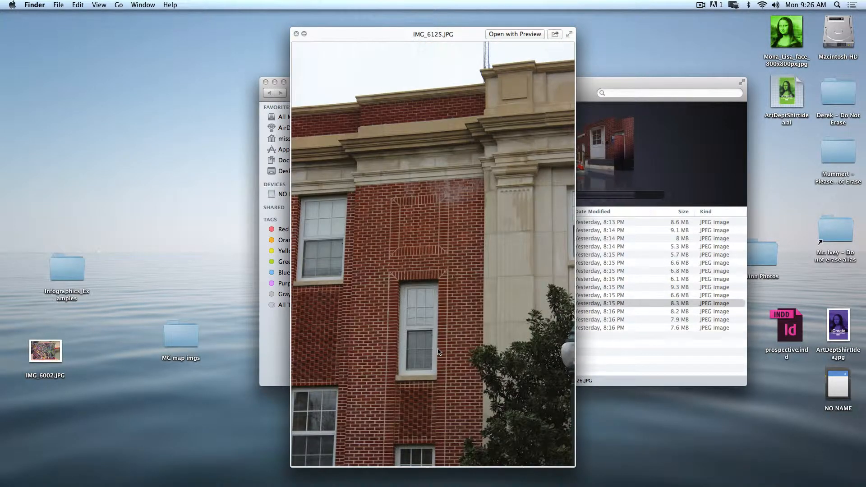
pyautogui.press('Up')
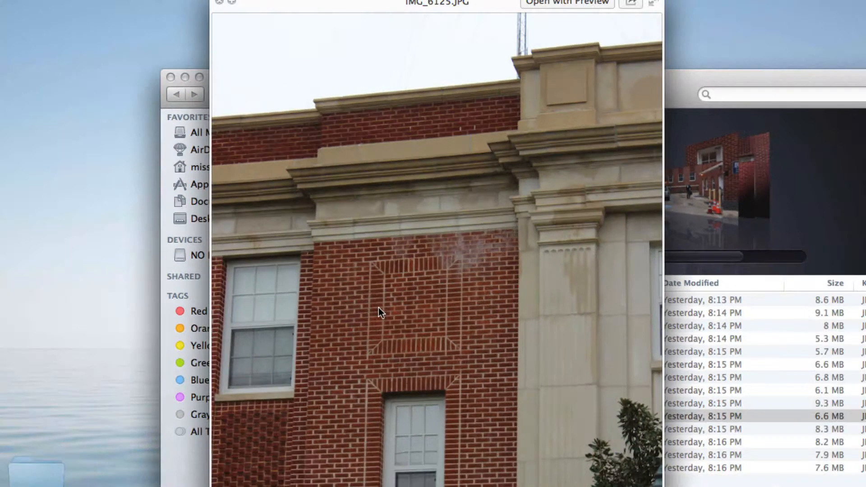
pyautogui.press('Down')
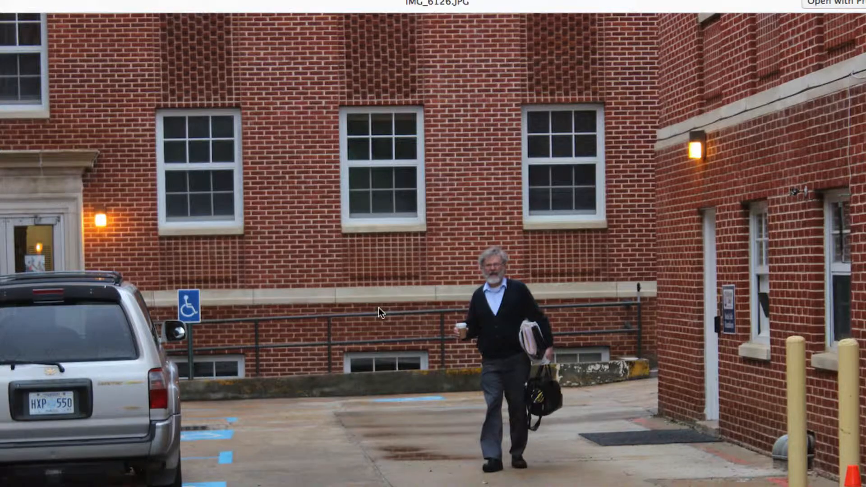
pyautogui.press('Down')
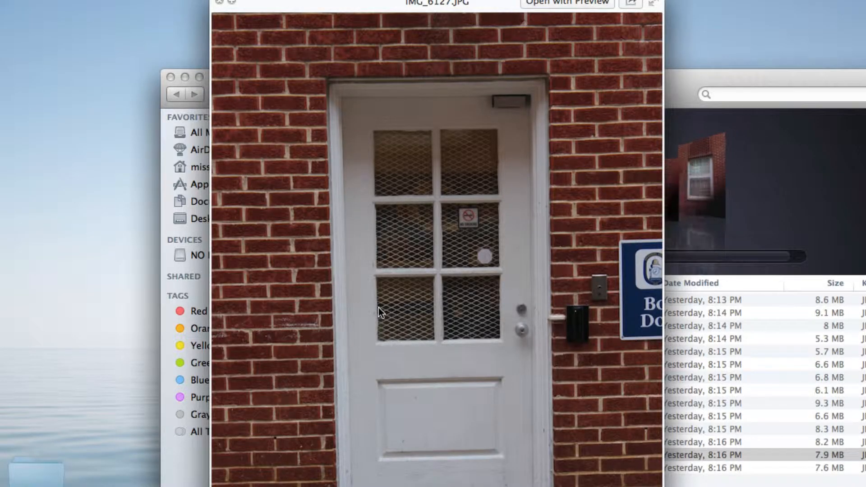
pyautogui.press('Down')
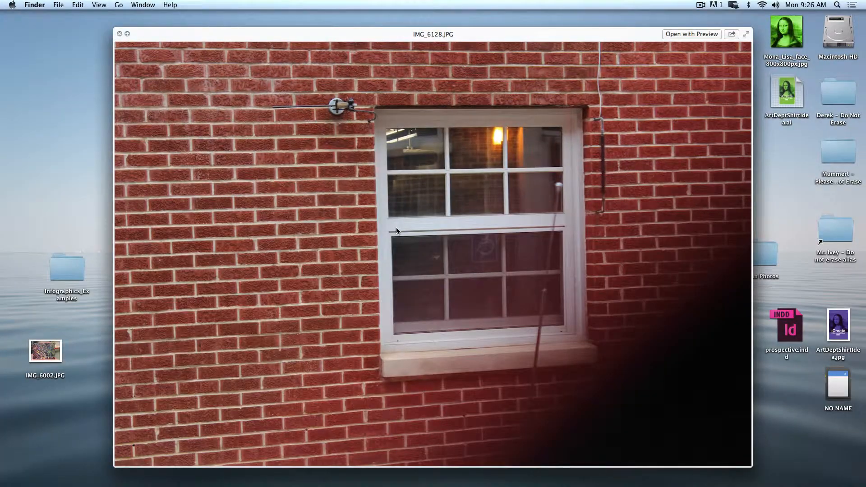
pyautogui.press('space')
pyautogui.click(540, 348)
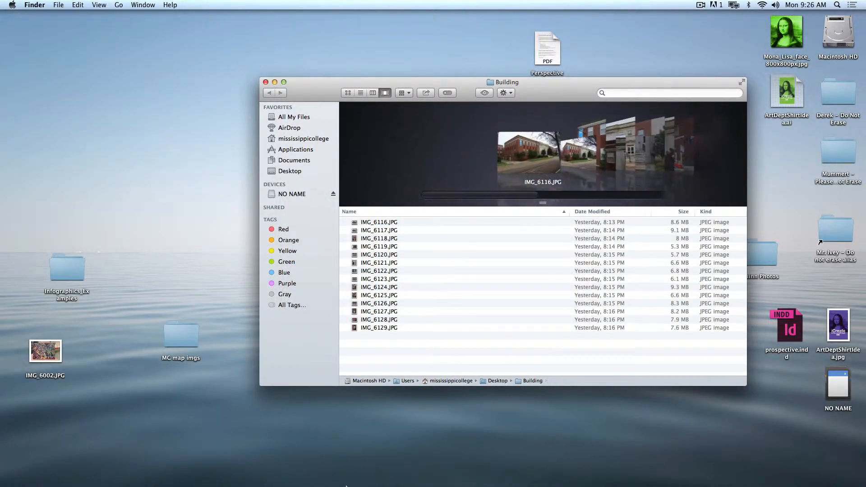
# Step: Switch back to Illustrator and create a new blank document for tracing the real building
pyautogui.moveTo(413, 482)
pyautogui.click(336, 469)
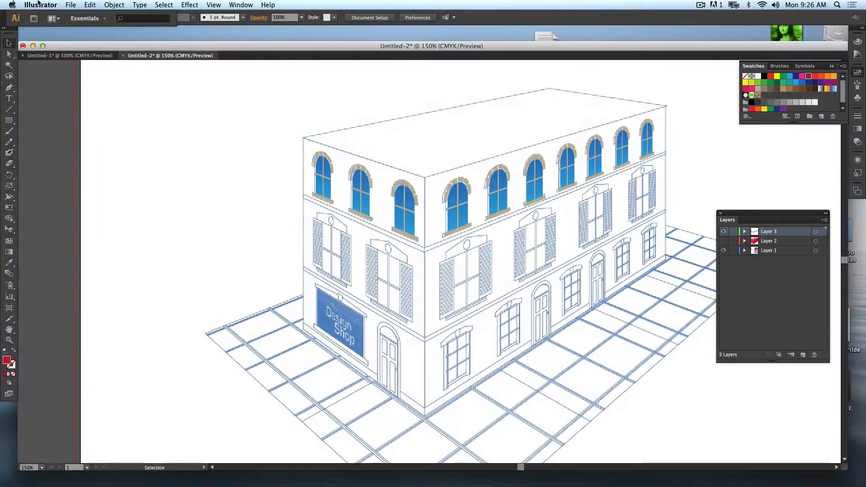
pyautogui.click(71, 5)
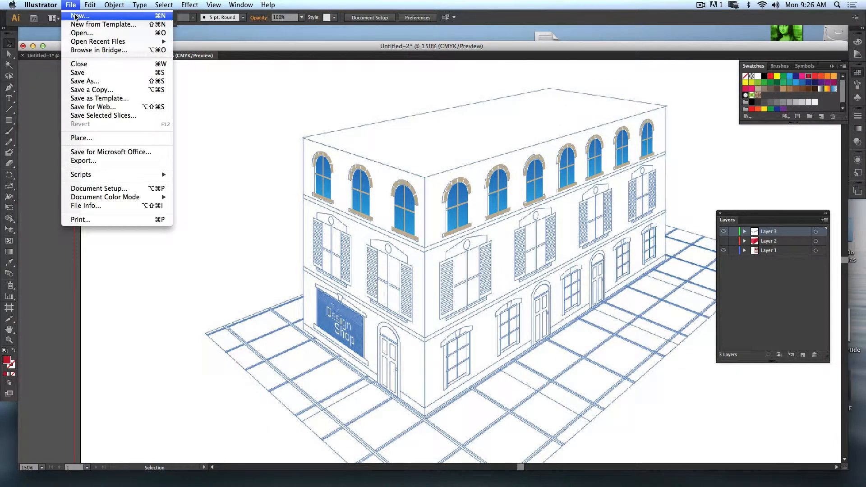
pyautogui.click(75, 16)
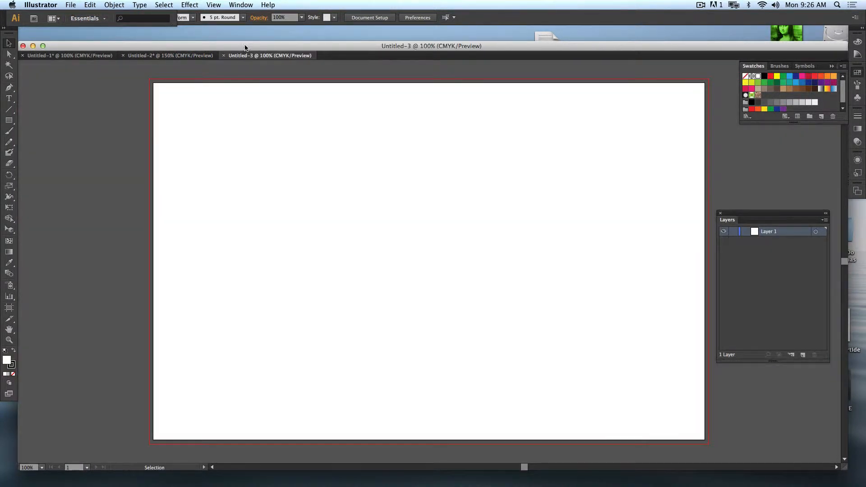
# Step: Place the photo IMG_6117.JPG from the Building folder into the new document
pyautogui.moveTo(245, 46); pyautogui.dragTo(246, 258)
pyautogui.click(590, 157)
pyautogui.click(588, 163)
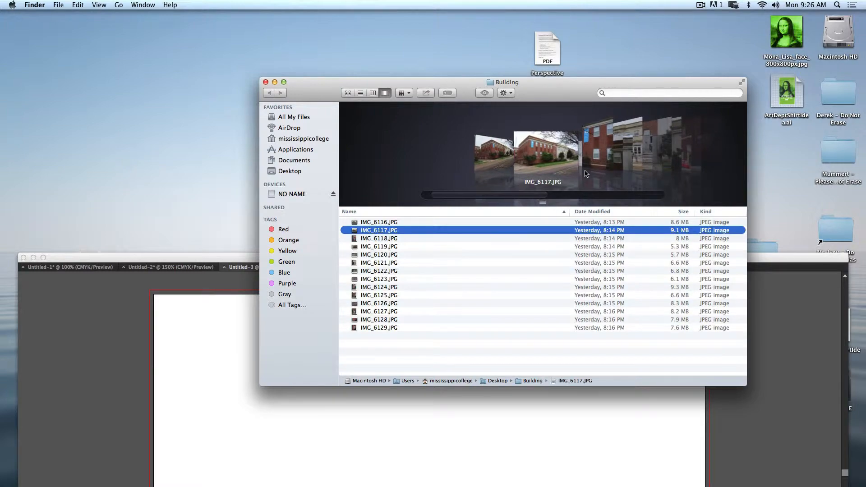
pyautogui.press('space')
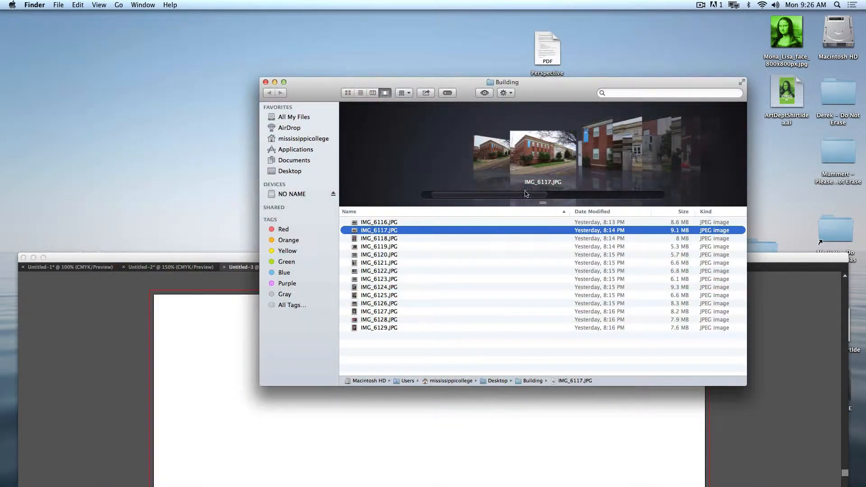
pyautogui.moveTo(531, 156); pyautogui.dragTo(234, 256)
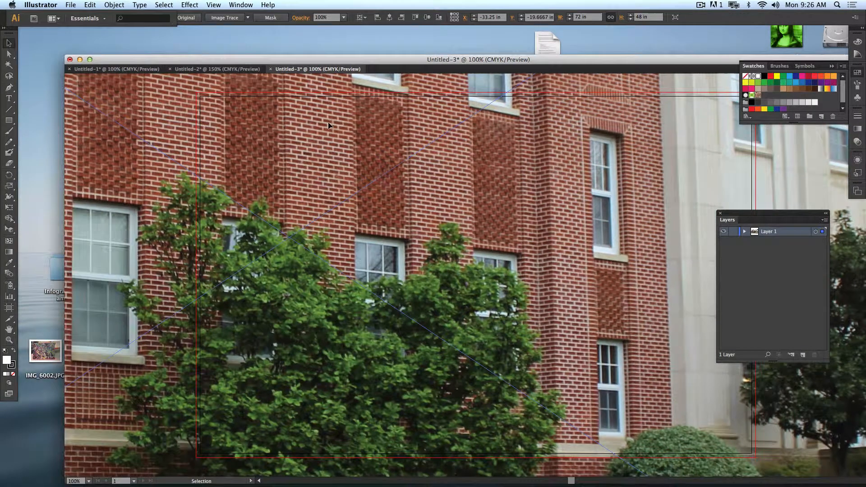
# Step: Scale the placed photo down to about 21.1 by 14.1 in and position it over the artboard
pyautogui.press('super+minus')
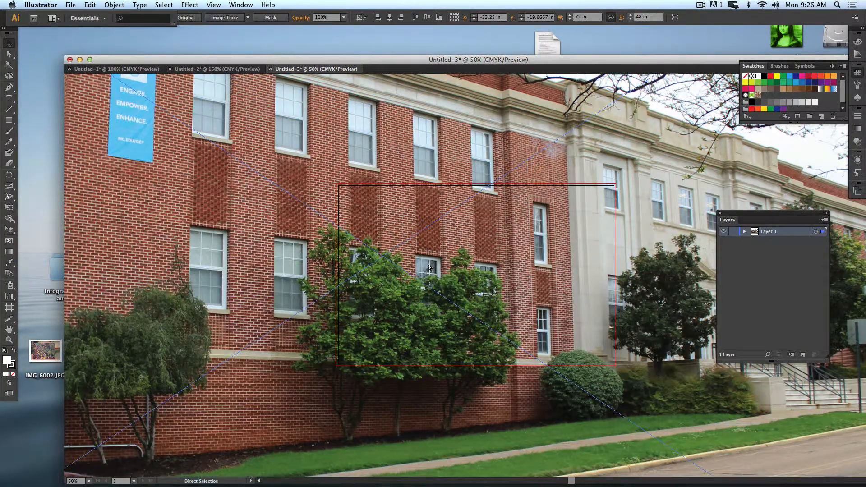
pyautogui.press('super+minus')
pyautogui.moveTo(137, 265); pyautogui.dragTo(325, 269)
pyautogui.moveTo(426, 289); pyautogui.dragTo(496, 307)
pyautogui.moveTo(607, 284); pyautogui.dragTo(440, 260)
pyautogui.press('super+equal')
pyautogui.press('super+0')
pyautogui.press('space')
pyautogui.press('super+1')
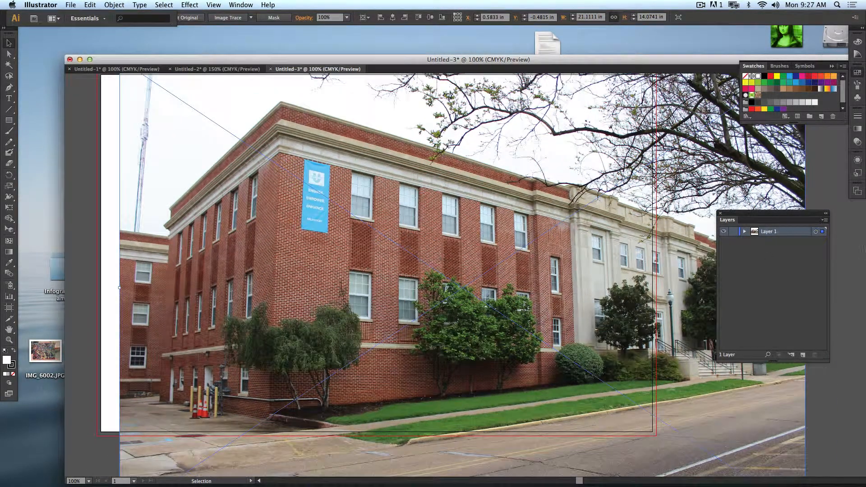
# Step: Show the perspective grid over the photo and set the photo's opacity to 40%, leaving Layer 1 unlocked
pyautogui.click(734, 232)
pyautogui.hotkey('shift', 'p')
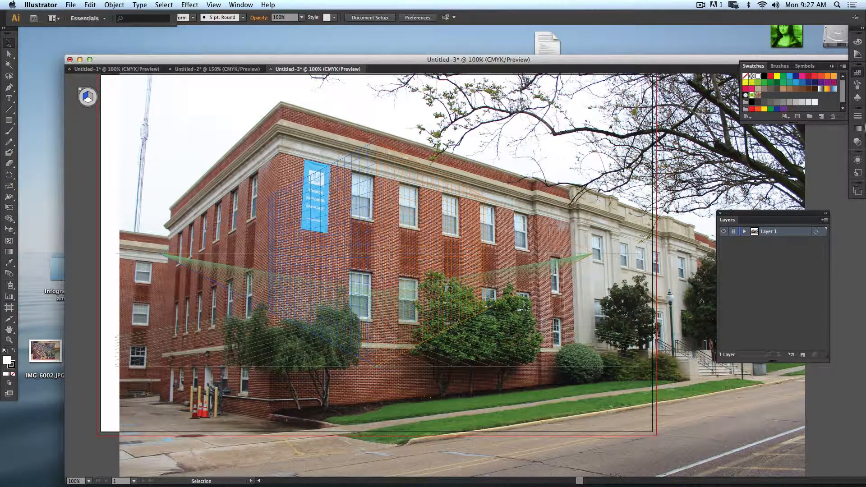
pyautogui.click(734, 232)
pyautogui.click(858, 142)
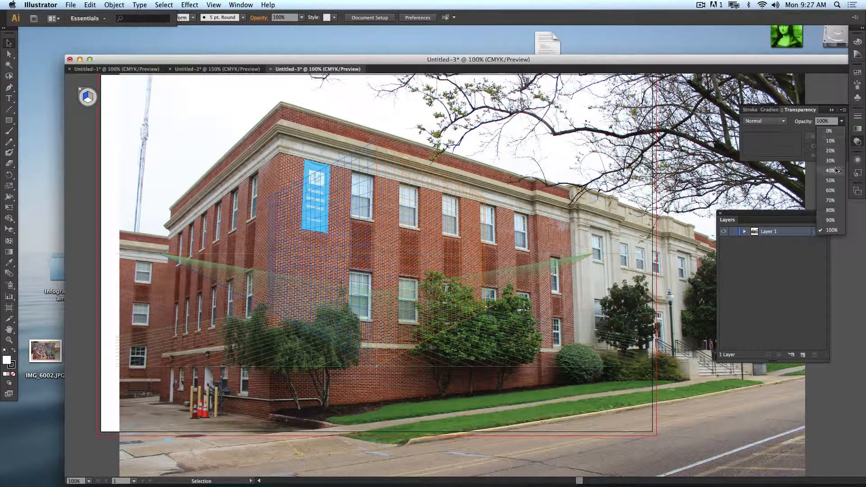
pyautogui.click(693, 218)
pyautogui.click(842, 121)
pyautogui.click(826, 171)
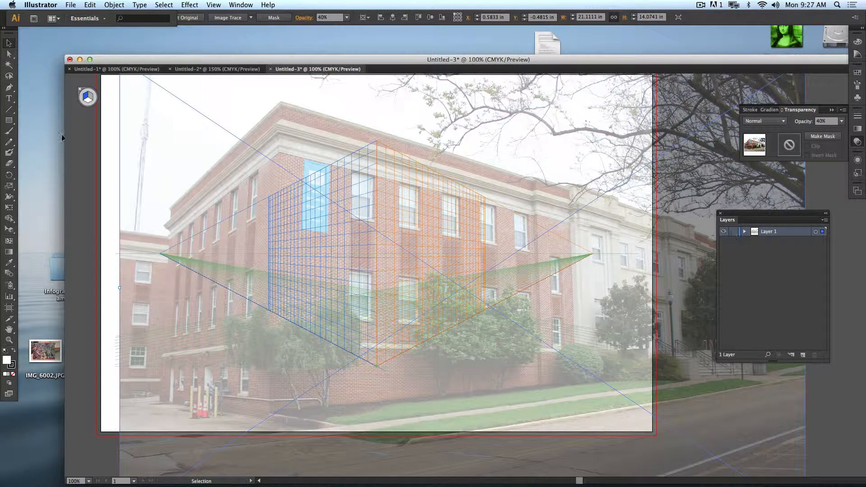
# Step: Try to fit the two-point grid to the photo by moving it to the building's near corner and raising it to the roofline
pyautogui.moveTo(9, 229); pyautogui.dragTo(30, 229)
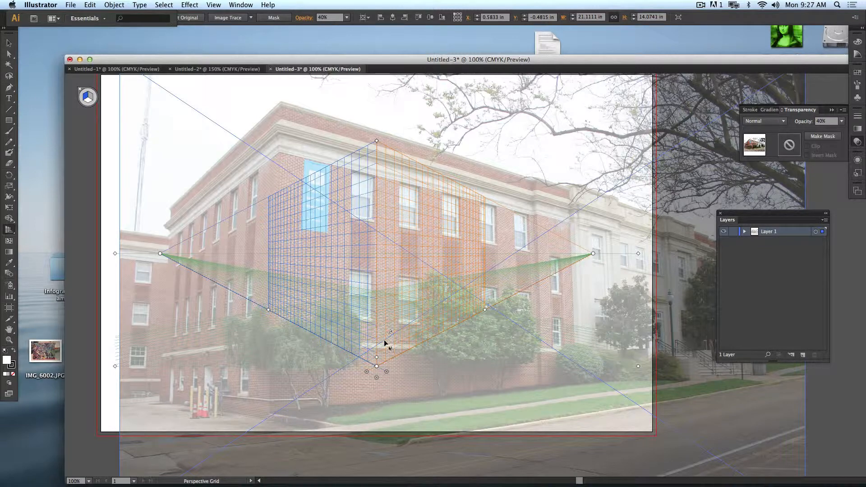
pyautogui.moveTo(376, 378); pyautogui.dragTo(402, 391)
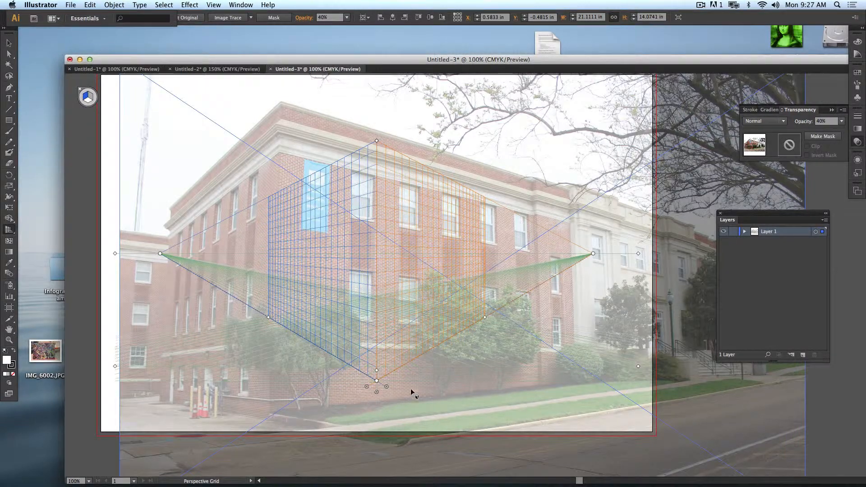
pyautogui.moveTo(640, 366); pyautogui.dragTo(536, 413)
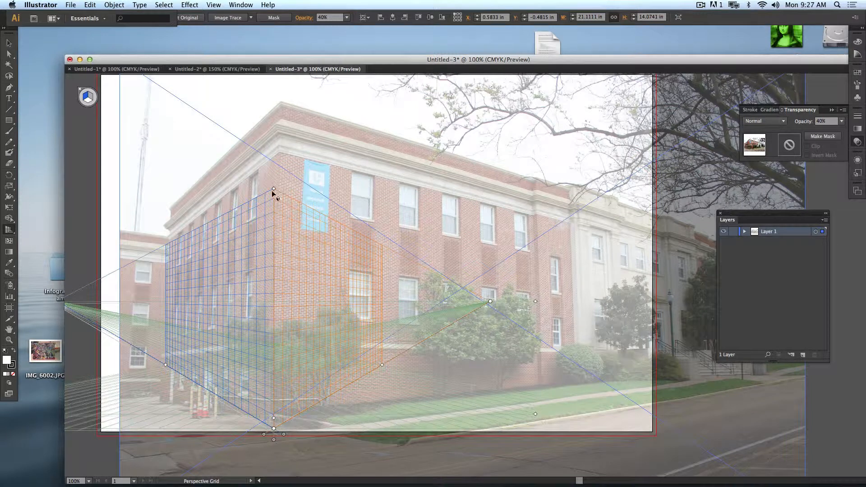
pyautogui.moveTo(273, 190); pyautogui.dragTo(288, 103)
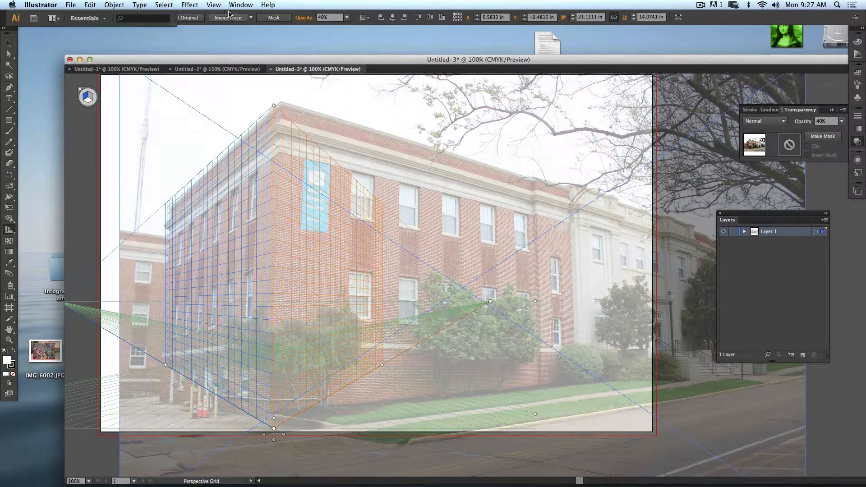
# Step: Change the perspective grid to the three-point preset [3P-Normal View]
pyautogui.click(213, 4)
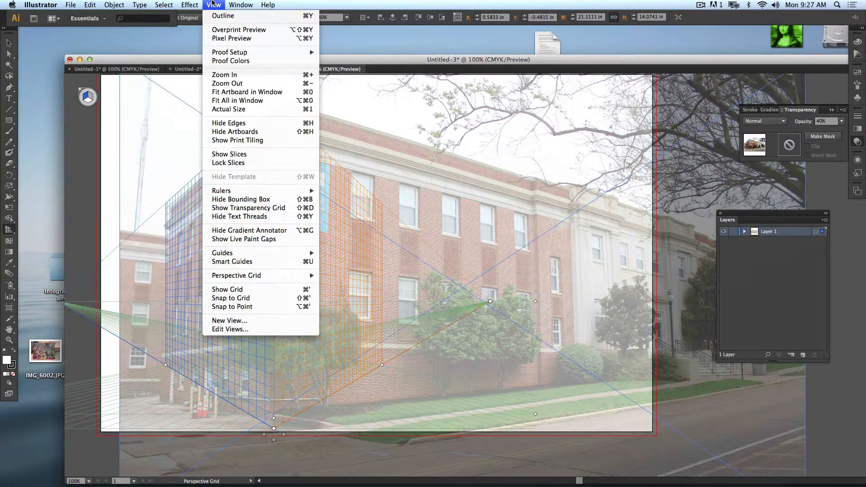
pyautogui.moveTo(243, 277)
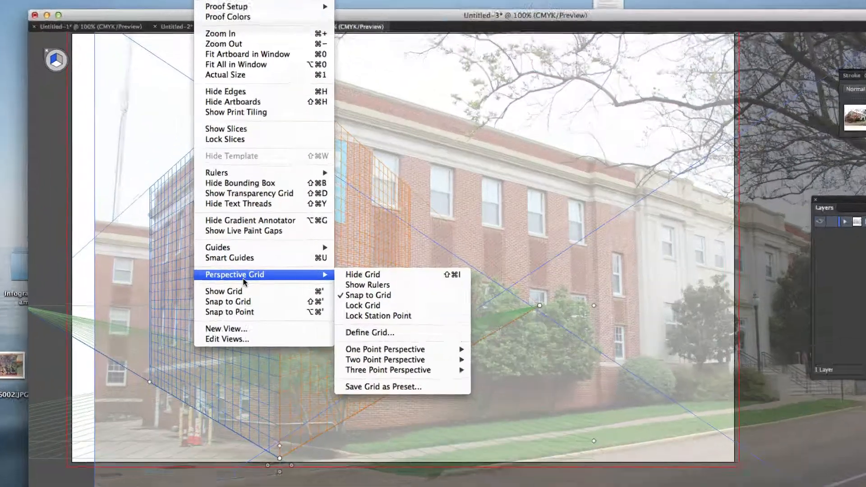
pyautogui.moveTo(382, 365)
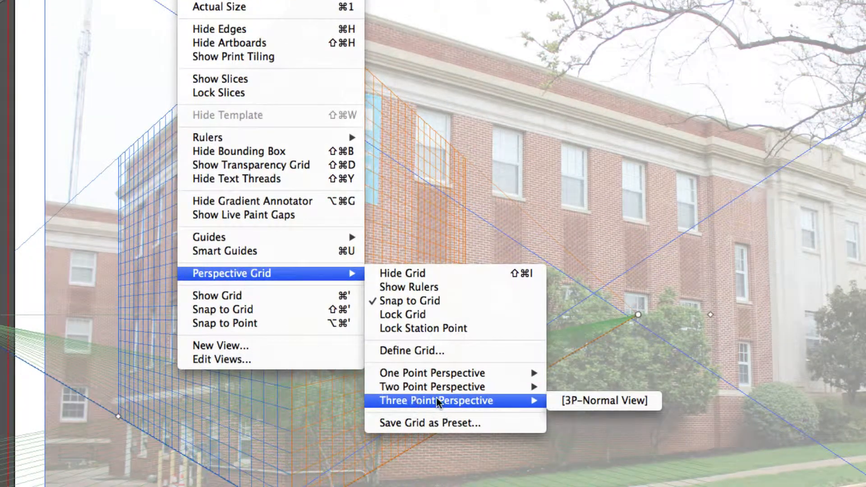
pyautogui.click(621, 399)
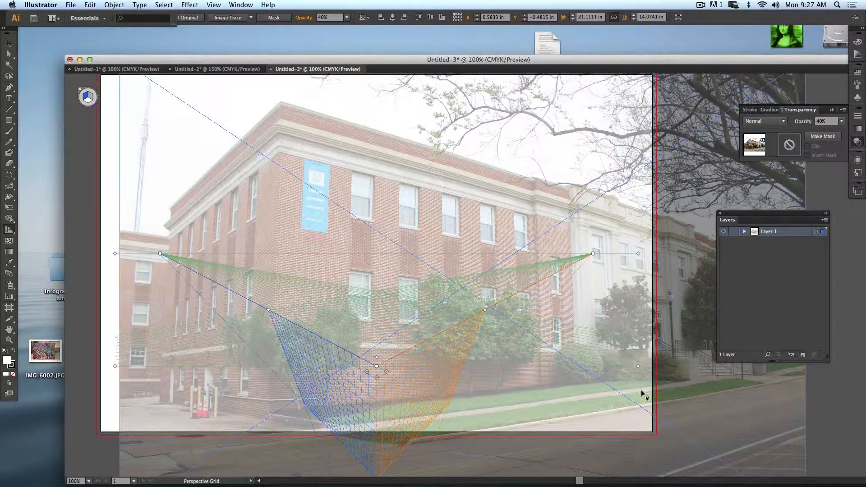
# Step: Try to fit the three-point grid to the near corner of the building in the photo
pyautogui.moveTo(638, 367); pyautogui.dragTo(583, 287)
pyautogui.moveTo(320, 400); pyautogui.dragTo(321, 378)
pyautogui.press('super+z')
pyautogui.press('super+z')
# Step: Switch to the two-point perspective grid and fit it to the building's near corner from ground level up to the roofline
pyautogui.click(220, 5)
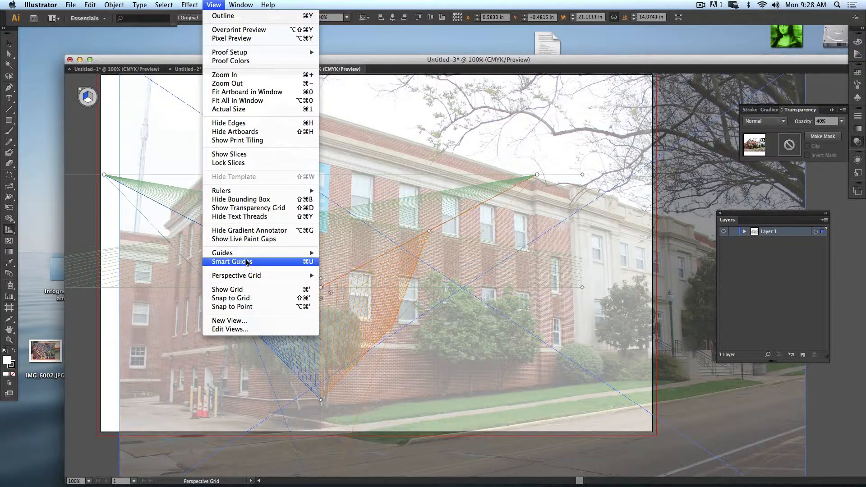
pyautogui.moveTo(254, 276)
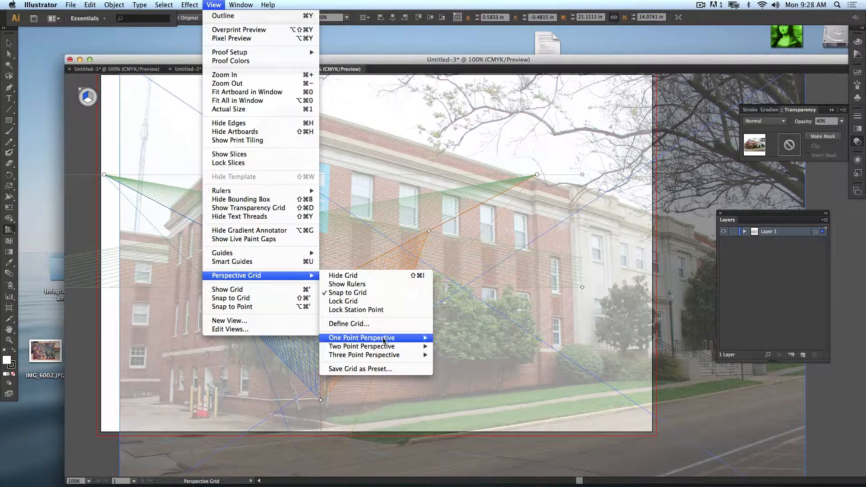
pyautogui.moveTo(385, 346)
pyautogui.click(469, 346)
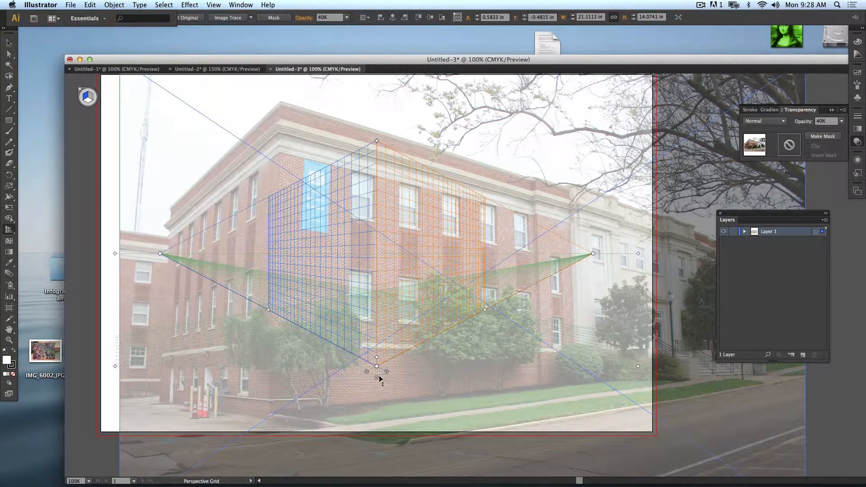
pyautogui.moveTo(641, 370); pyautogui.dragTo(532, 430)
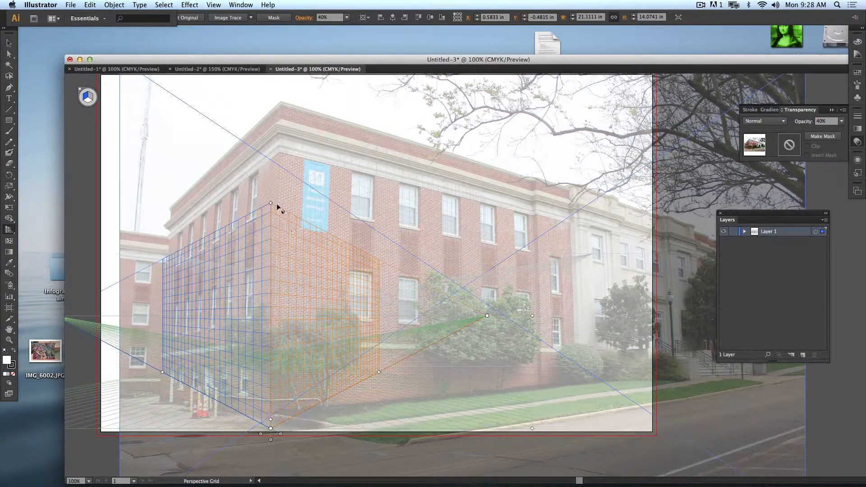
pyautogui.moveTo(270, 203); pyautogui.dragTo(270, 104)
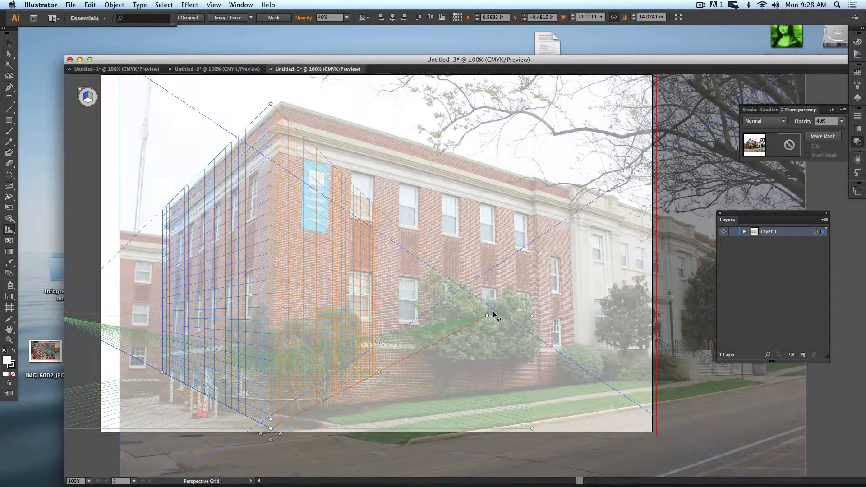
# Step: Lower the grid's horizon towards the ground and move the right vanishing point far outward so the orange plane follows the long facade
pyautogui.press('super+minus')
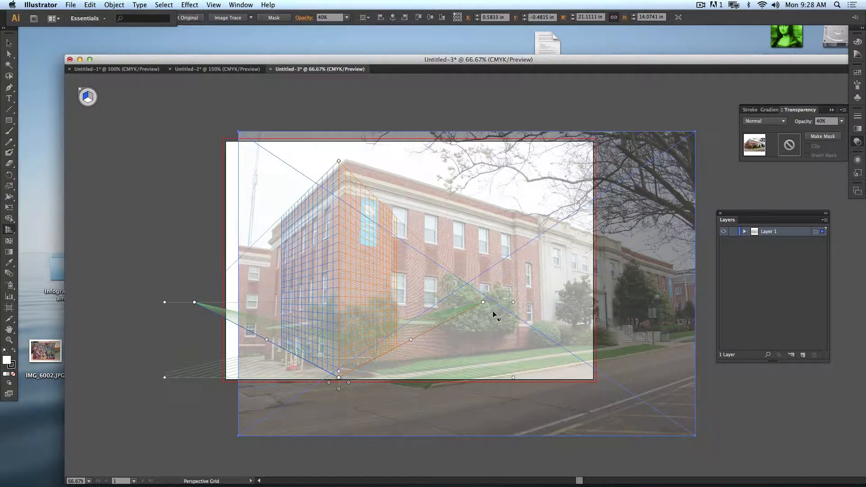
pyautogui.moveTo(512, 306); pyautogui.dragTo(552, 356)
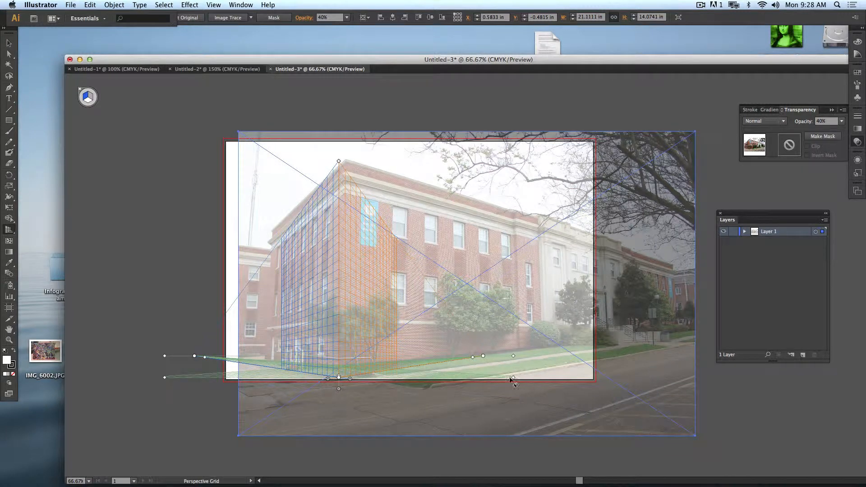
pyautogui.moveTo(493, 359); pyautogui.dragTo(852, 367)
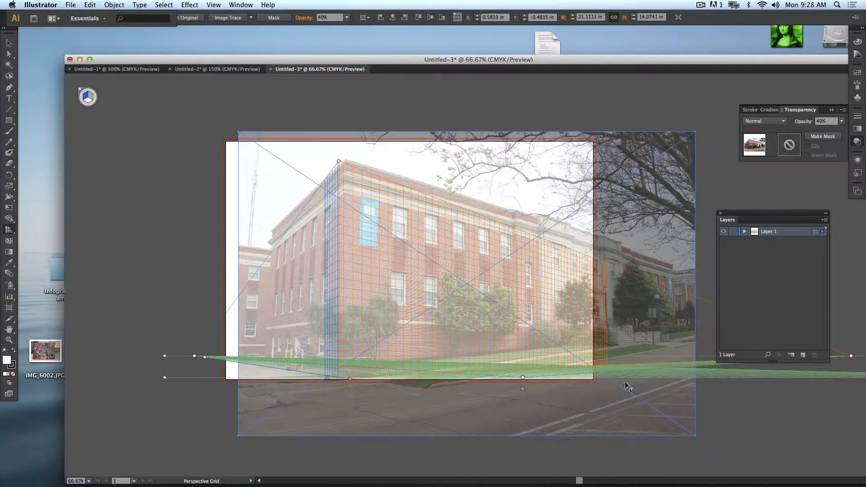
pyautogui.hscroll(10, 572, 336)
pyautogui.moveTo(606, 338); pyautogui.dragTo(719, 339)
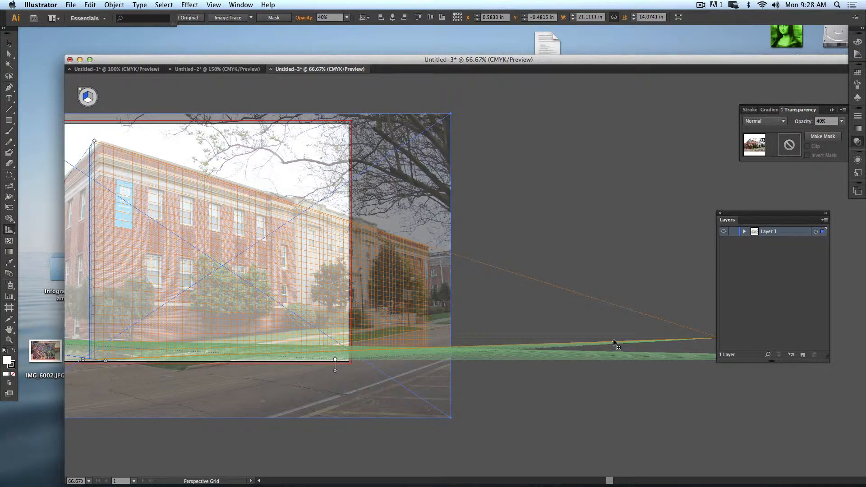
# Step: Raise the horizon line slightly to refine the orange plane's match with the long facade
pyautogui.press('space')
pyautogui.moveTo(638, 291); pyautogui.dragTo(576, 285)
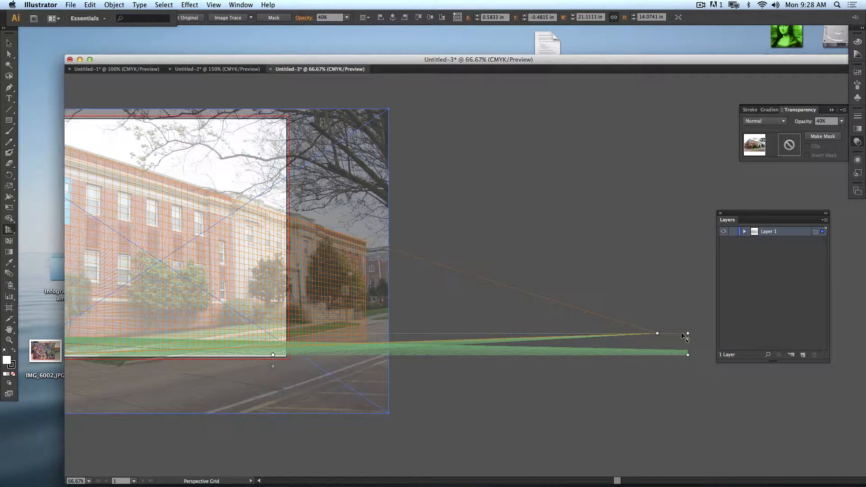
pyautogui.moveTo(688, 334); pyautogui.dragTo(687, 324)
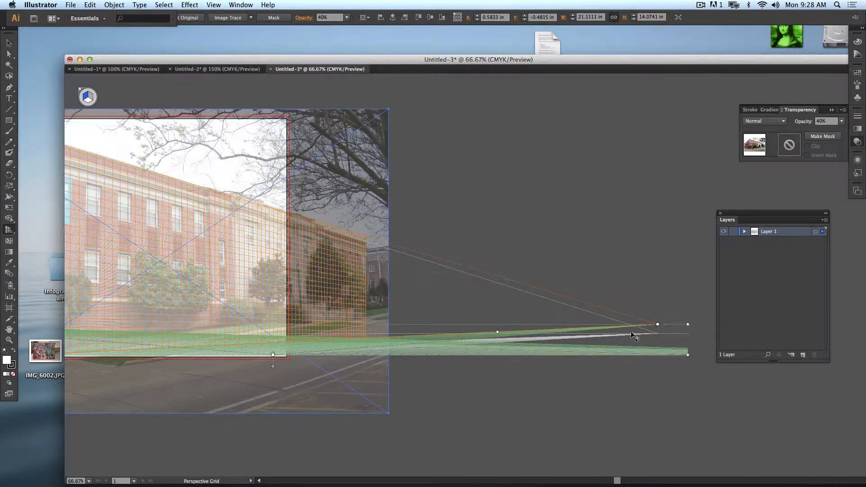
pyautogui.press('space')
pyautogui.moveTo(84, 337); pyautogui.dragTo(203, 336)
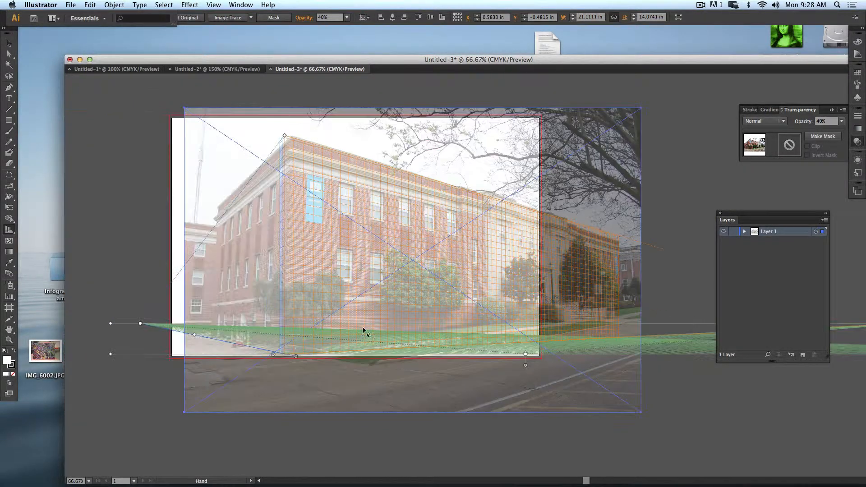
# Step: Adjust the left vanishing point and extend the blue plane's ground handle outward along the building's side wall
pyautogui.moveTo(140, 323)
pyautogui.mouseDown()
pyautogui.moveTo(102, 323)
pyautogui.moveTo(290, 329)
pyautogui.moveTo(131, 342)
pyautogui.moveTo(234, 332)
pyautogui.moveTo(267, 339)
pyautogui.mouseUp()
pyautogui.press('super+z')
pyautogui.press('space')
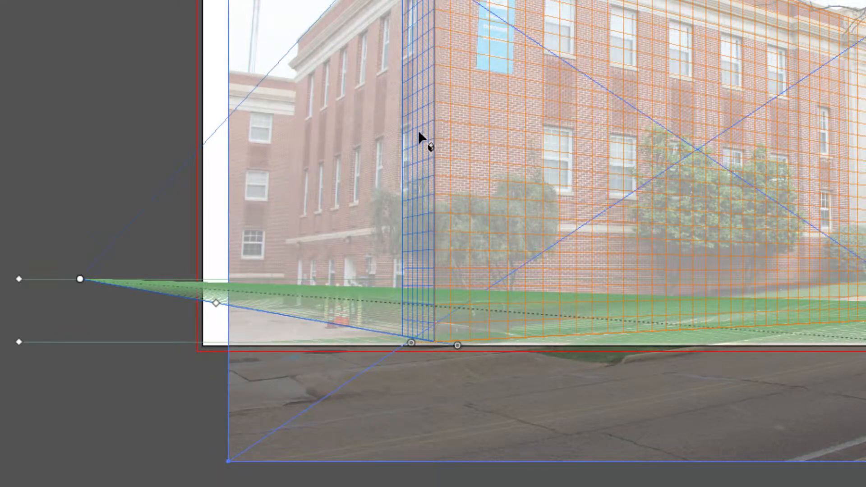
pyautogui.moveTo(414, 343); pyautogui.dragTo(383, 342)
pyautogui.hotkey('ctrl', 'z')
pyautogui.moveTo(216, 303); pyautogui.dragTo(190, 298)
pyautogui.moveTo(480, 217); pyautogui.dragTo(232, 193)
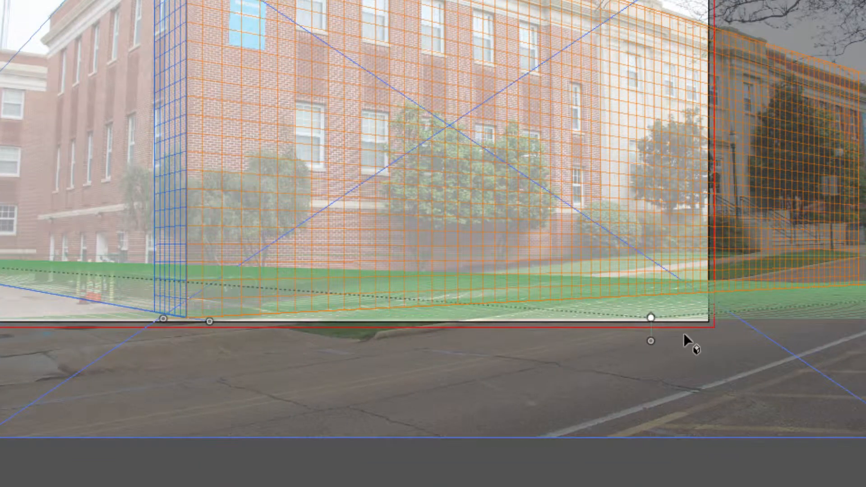
pyautogui.moveTo(650, 318)
pyautogui.mouseDown()
pyautogui.moveTo(614, 321)
pyautogui.moveTo(657, 321)
pyautogui.mouseUp()
pyautogui.hscroll(1, 688, 295)
pyautogui.hscroll(15, 689, 294)
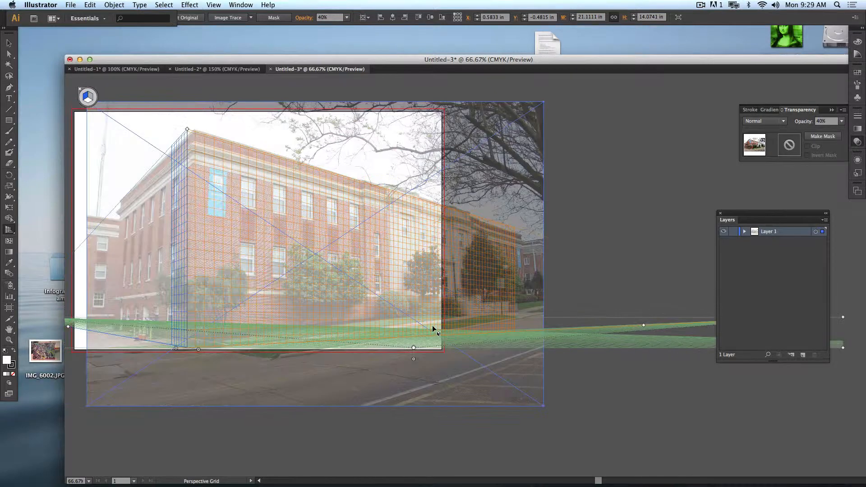
pyautogui.hscroll(-1, 432, 326)
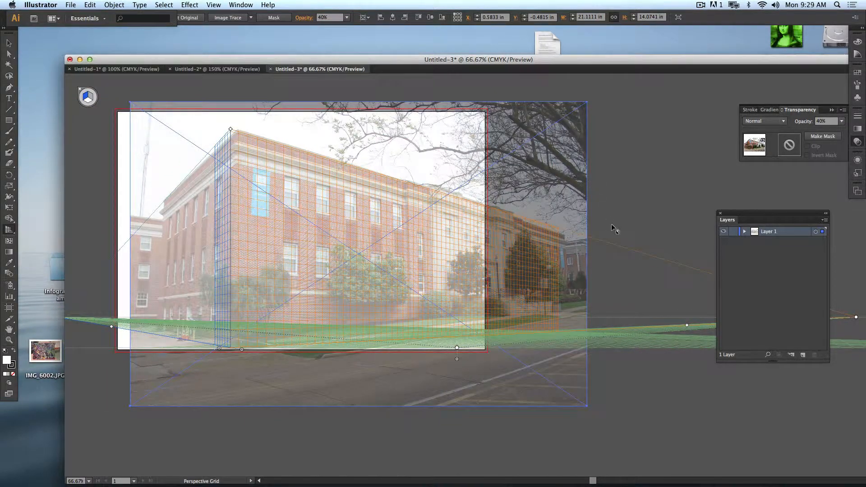
# Step: Draw a test rectangle about 2078 by 588 pt on the right grid plane from the roof corner across the facade, and delete it
pyautogui.click(9, 121)
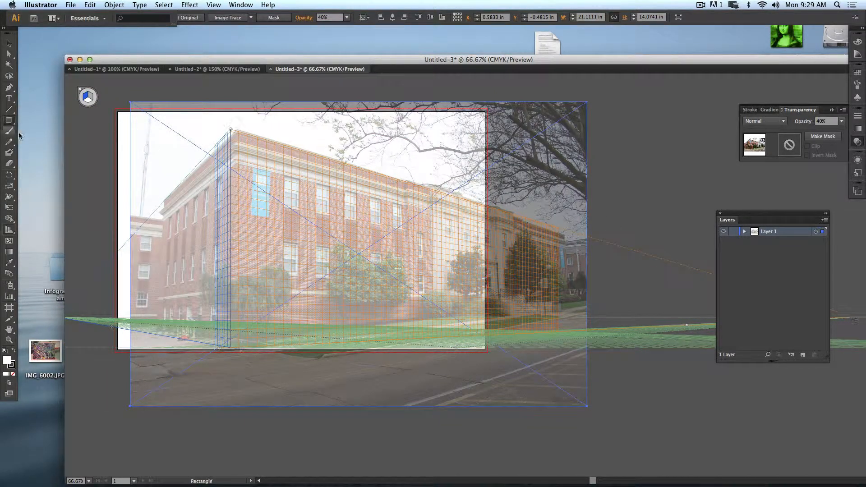
pyautogui.moveTo(230, 131)
pyautogui.mouseDown()
pyautogui.moveTo(290, 211)
pyautogui.moveTo(310, 216)
pyautogui.moveTo(270, 176)
pyautogui.mouseUp()
pyautogui.press('super+z')
pyautogui.click(91, 96)
pyautogui.moveTo(432, 282); pyautogui.dragTo(560, 313)
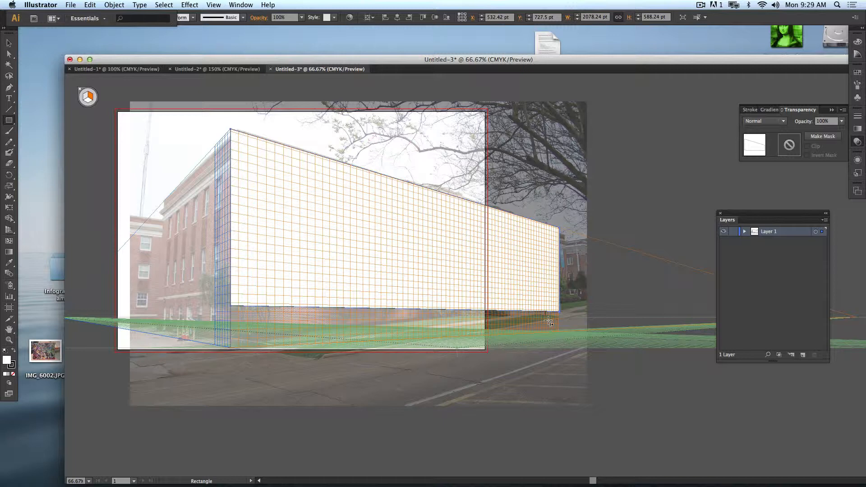
pyautogui.press('Delete')
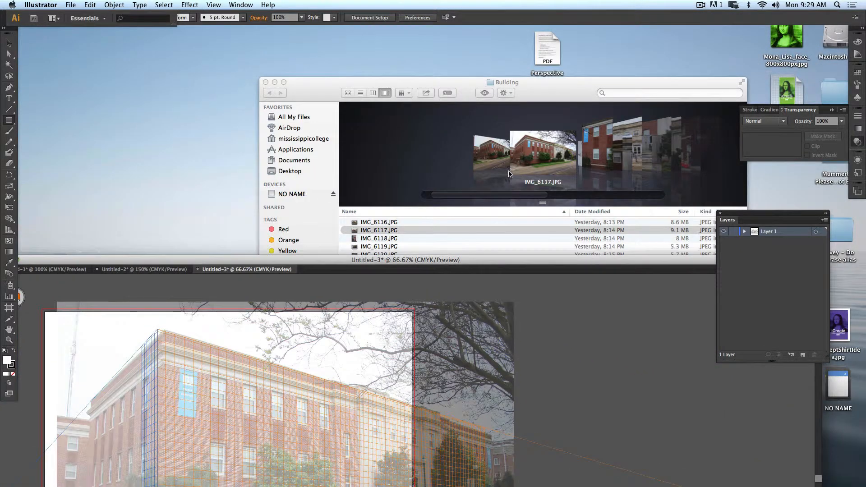
# Step: Switch to the Finder window of the Building folder with its photos
pyautogui.click(508, 174)
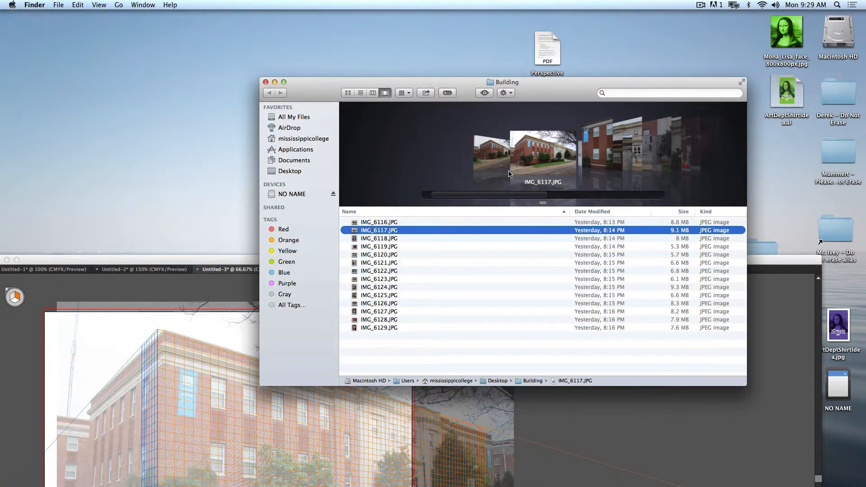